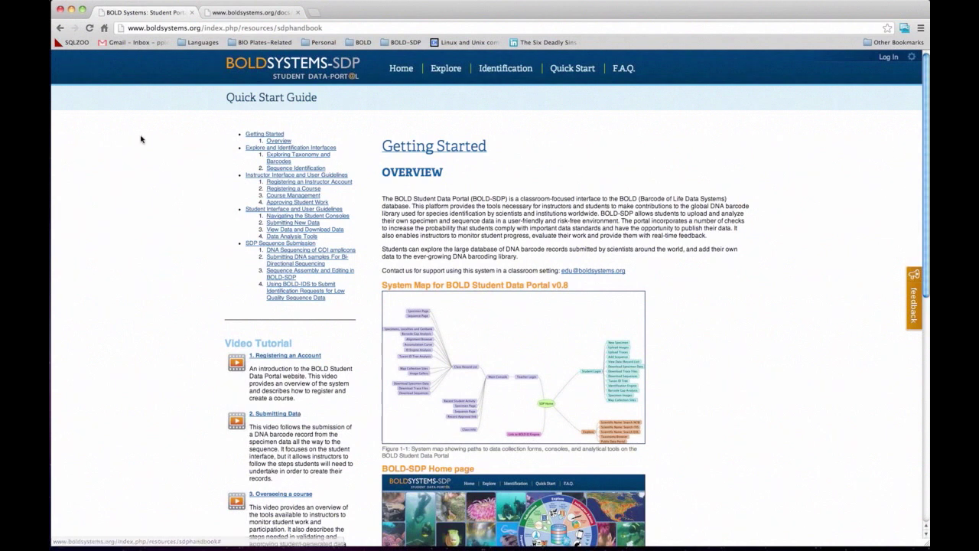
- From the SDP home page, play, pause and close the introduction video, then open F.A.Q
click(332, 67)
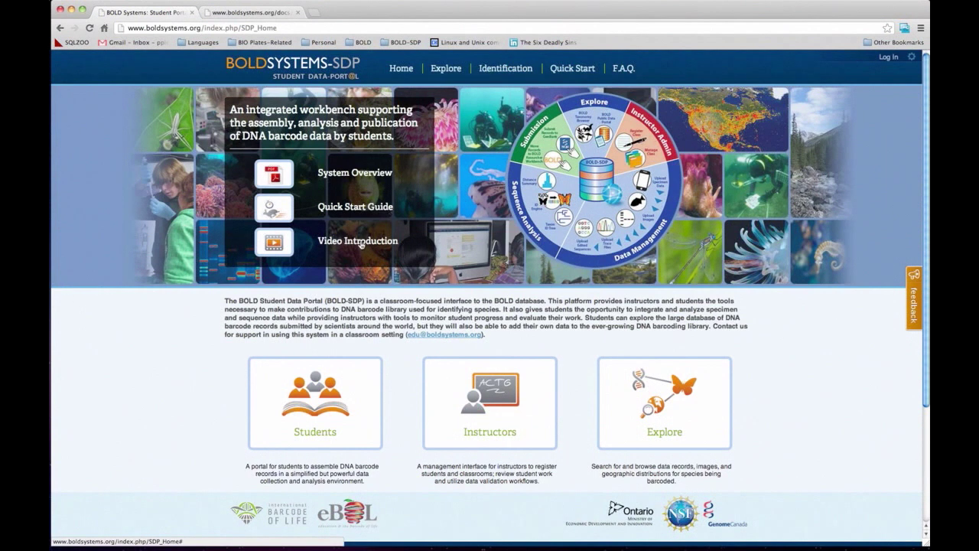
click(360, 244)
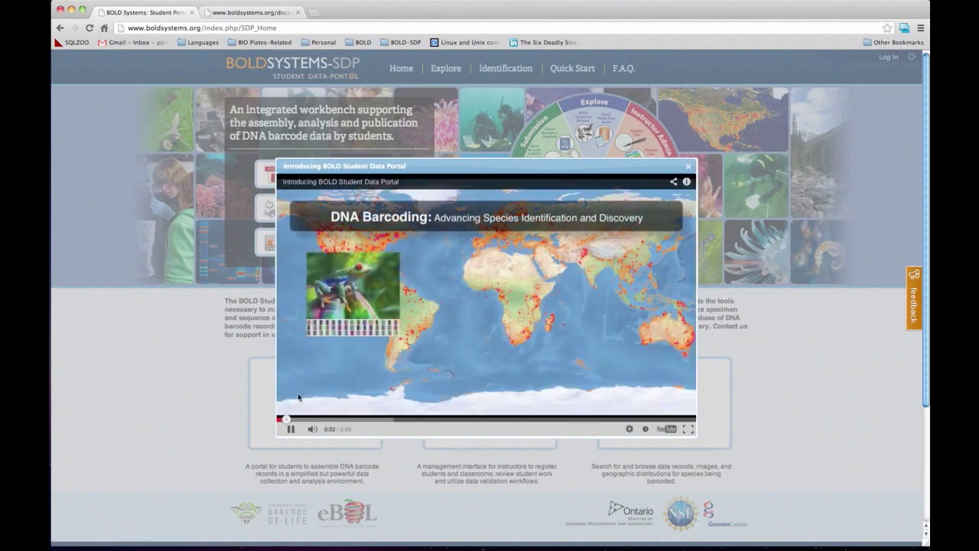
click(292, 432)
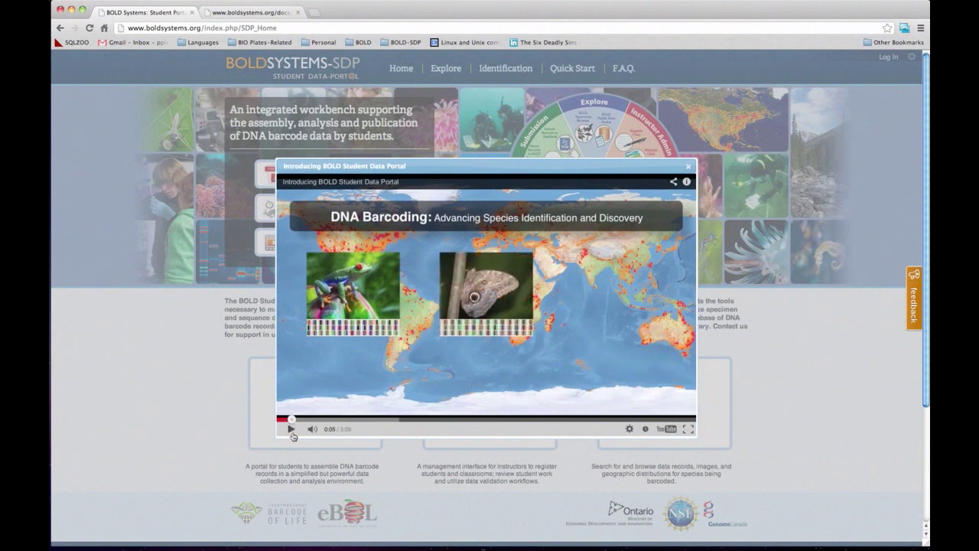
click(687, 167)
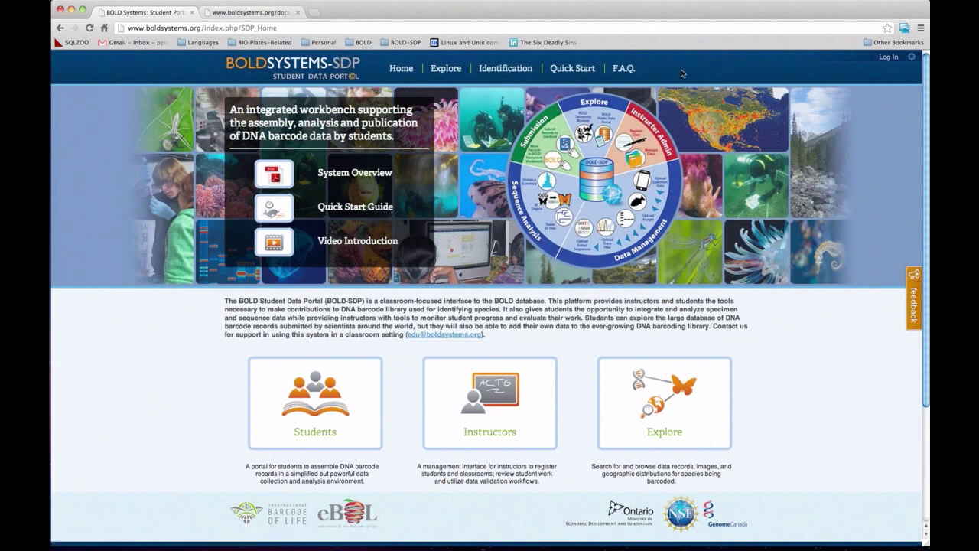
click(616, 71)
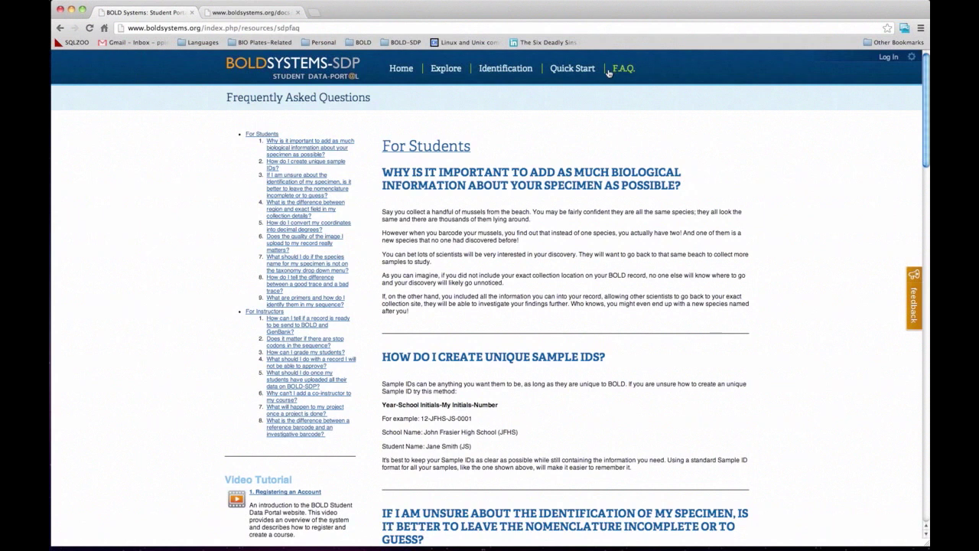
- Pass through Quick Start to the Identification Request form for animal COI sequences
click(587, 70)
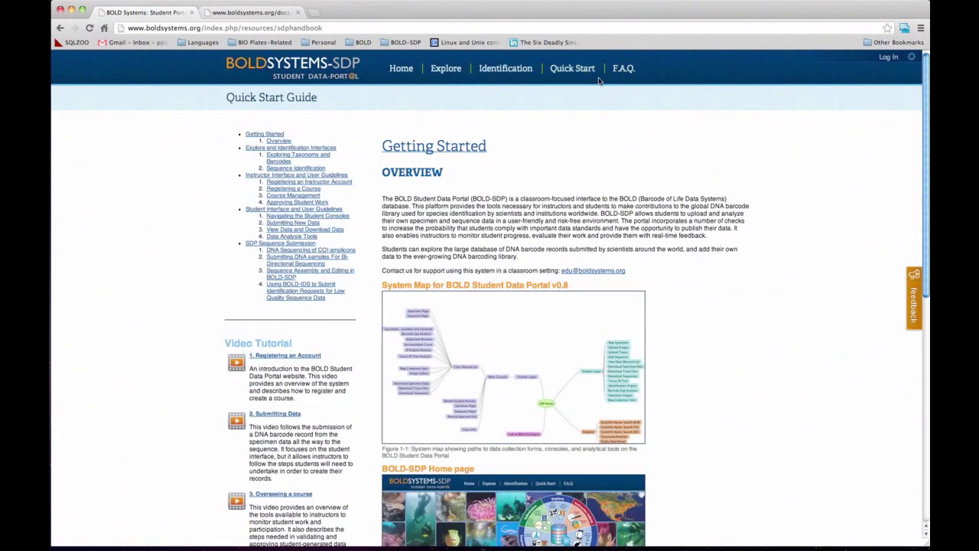
click(495, 70)
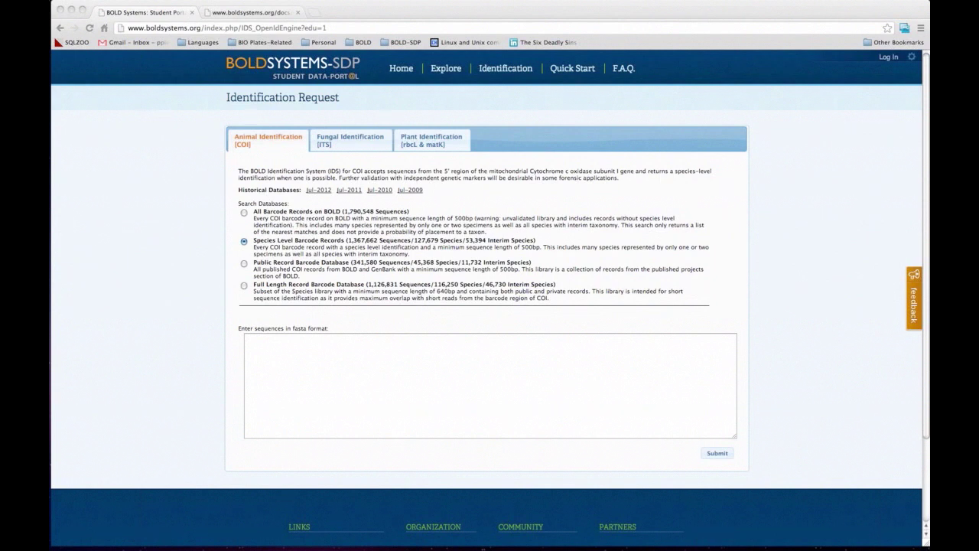
- Paste the DNA sequence into the fasta box and submit it for identification
click(533, 378)
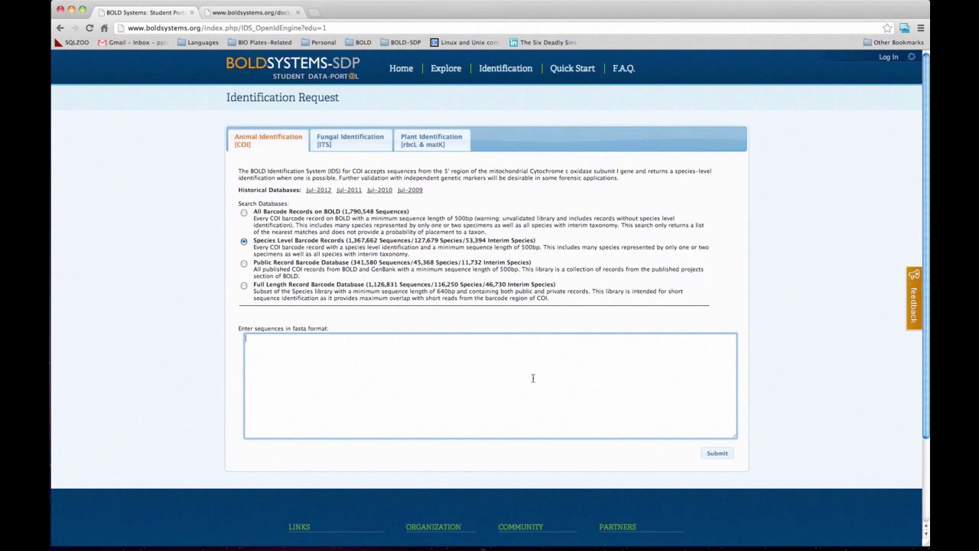
key(super+v)
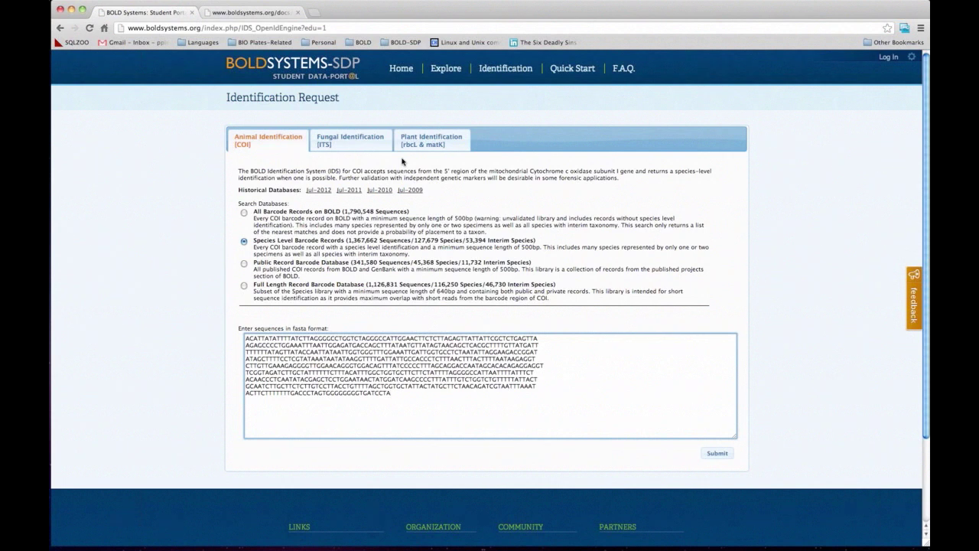
click(717, 454)
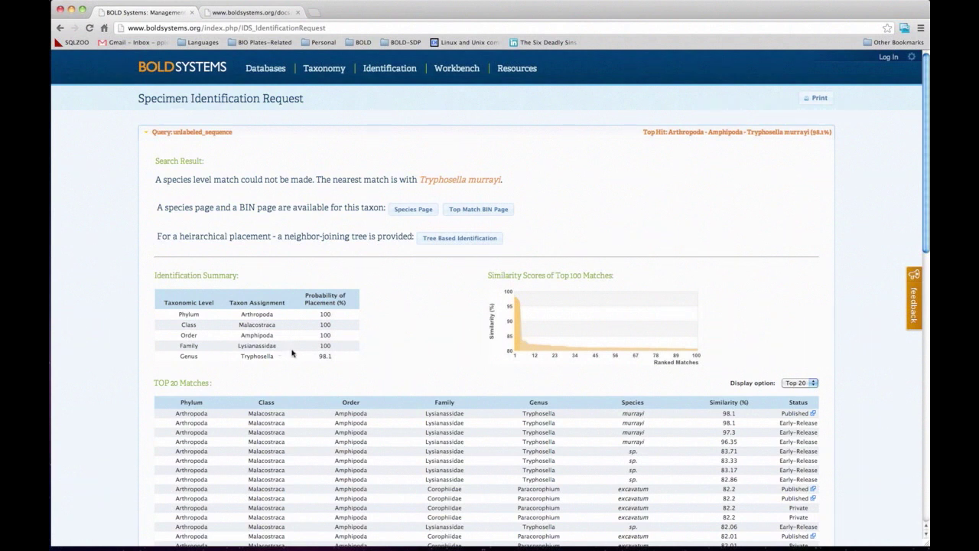
- Scroll through the identification summary and the top 20 matches table
scroll(291, 349, down, 1)
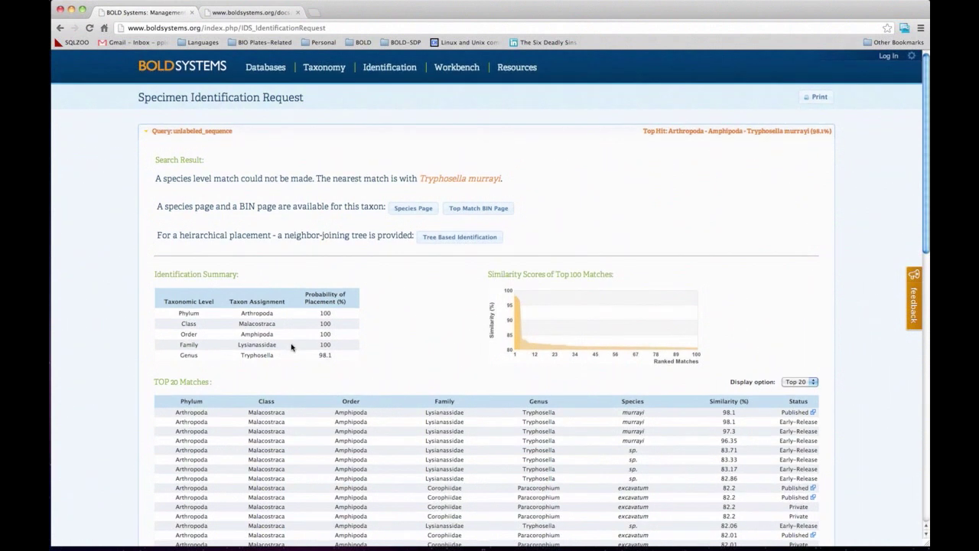
scroll(290, 347, down, 3)
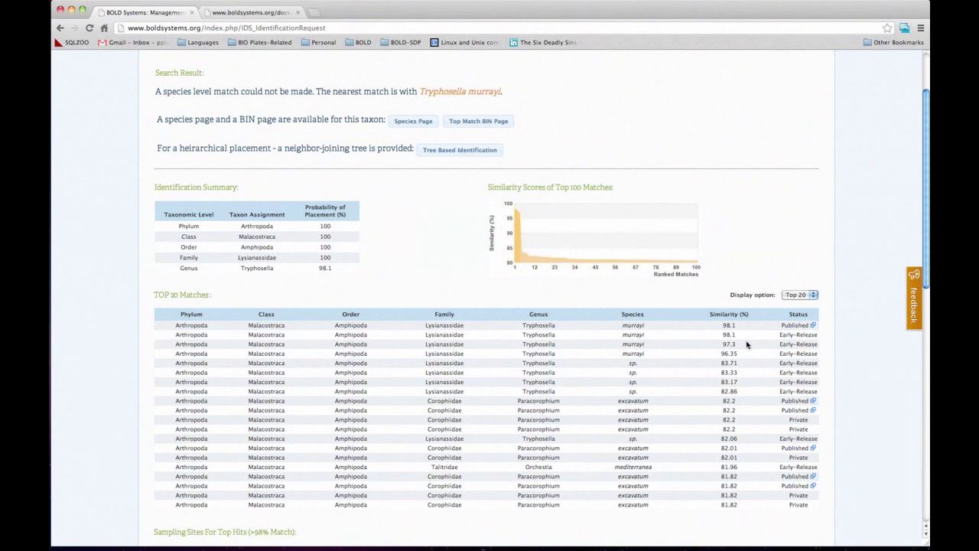
scroll(748, 340, up, 3)
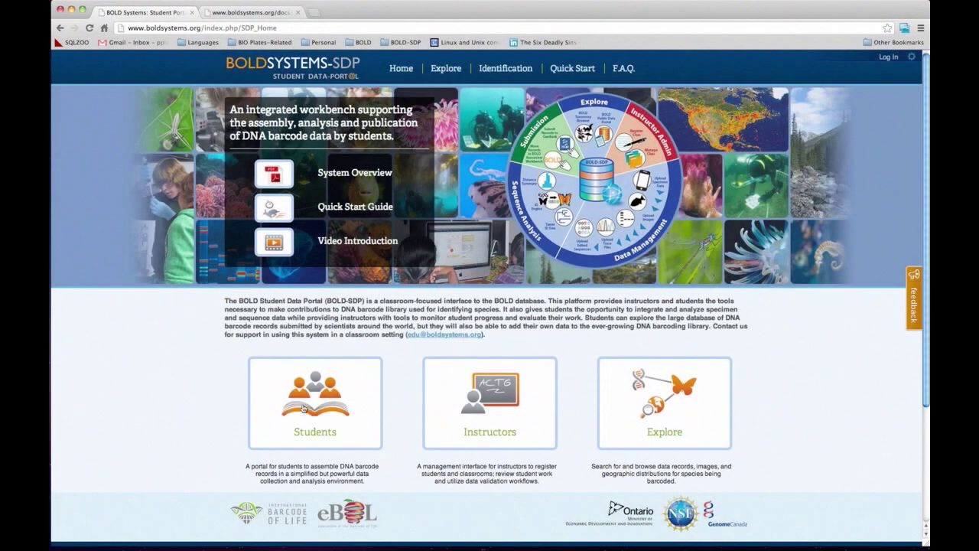
- On the Explore page, search the Taxonomy Browser for Ophidiaster hemprichi by typing 'Ophid'
click(650, 403)
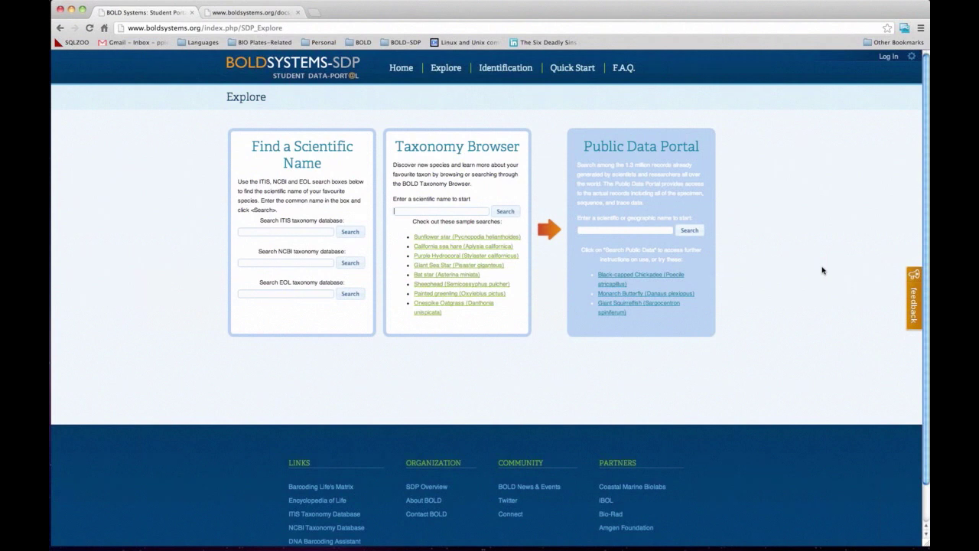
text(Ophidia)
click(504, 212)
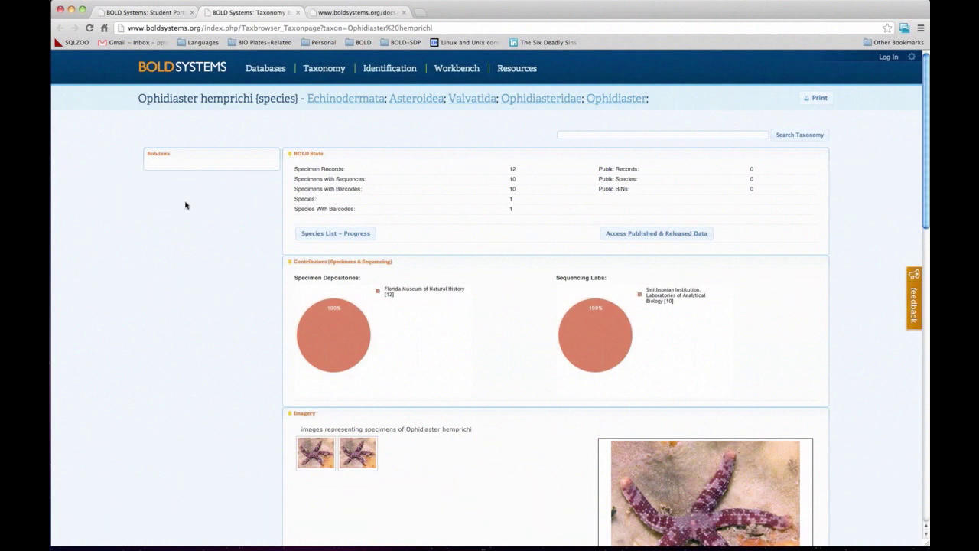
scroll(310, 205, down, 2)
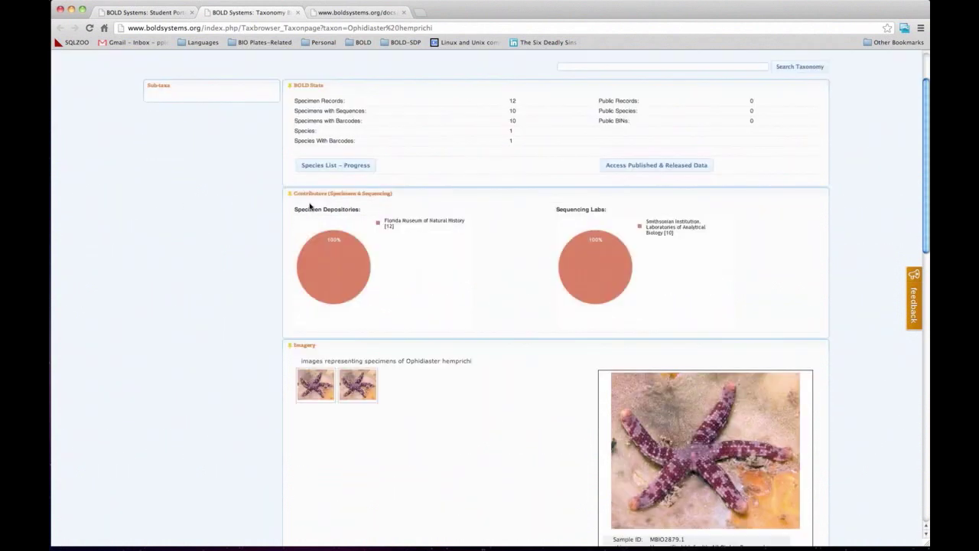
triple_click(514, 101)
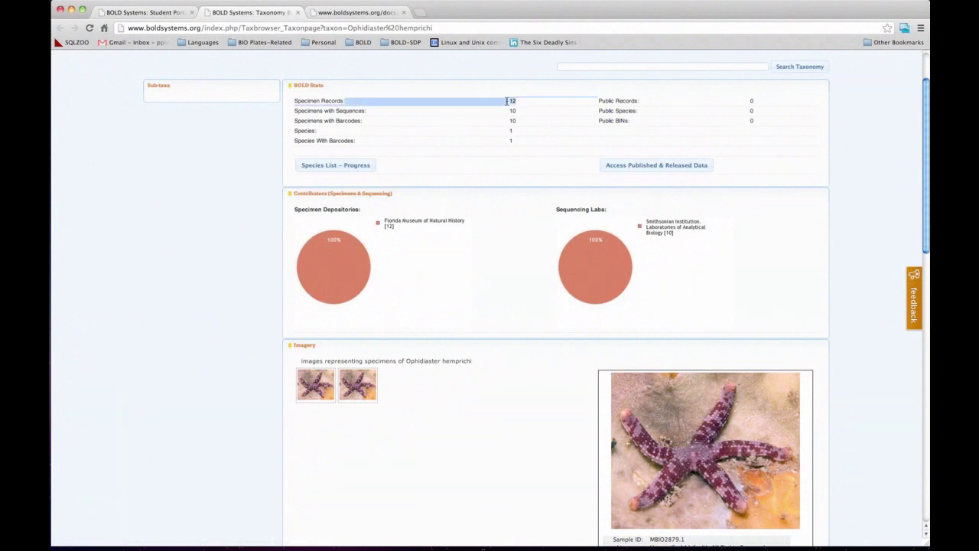
click(559, 104)
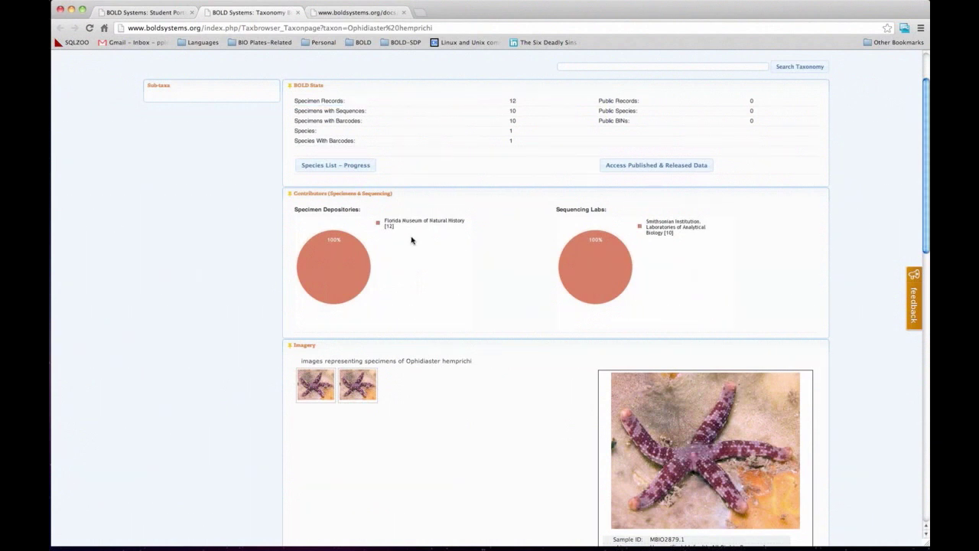
scroll(420, 320, down, 1)
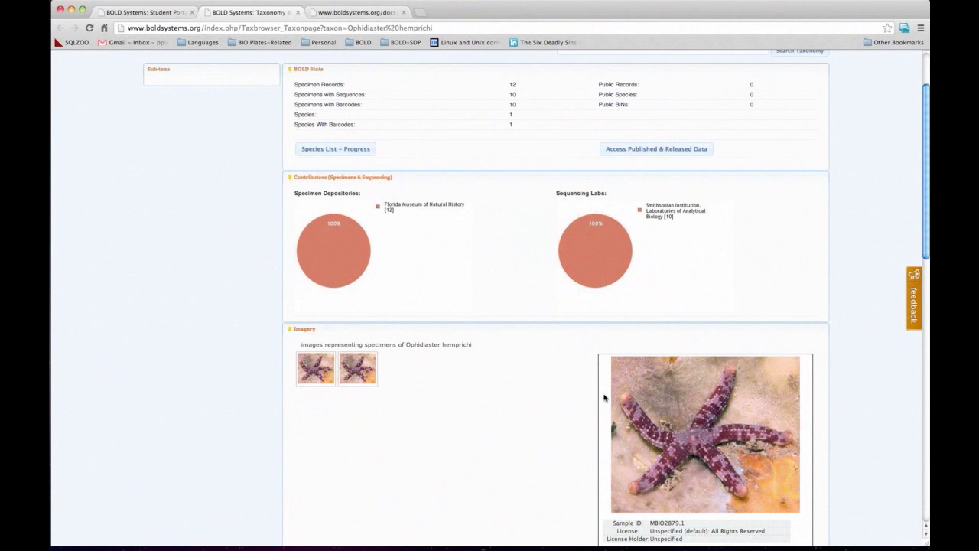
scroll(536, 389, down, 1)
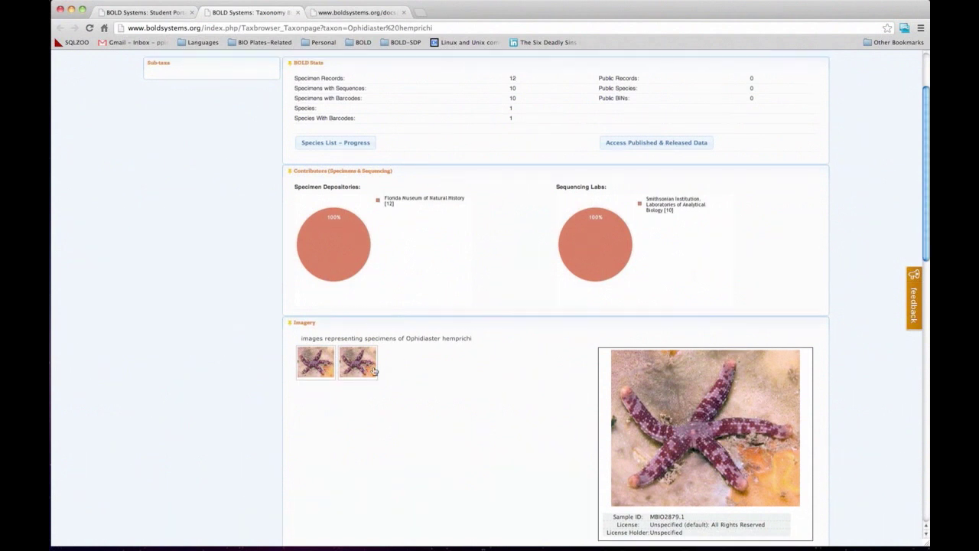
scroll(420, 372, down, 3)
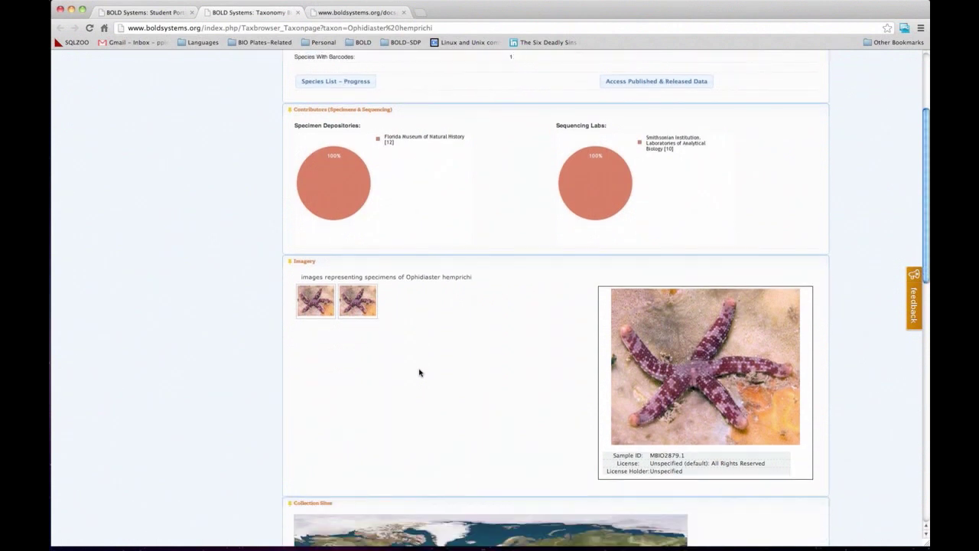
scroll(420, 373, down, 10)
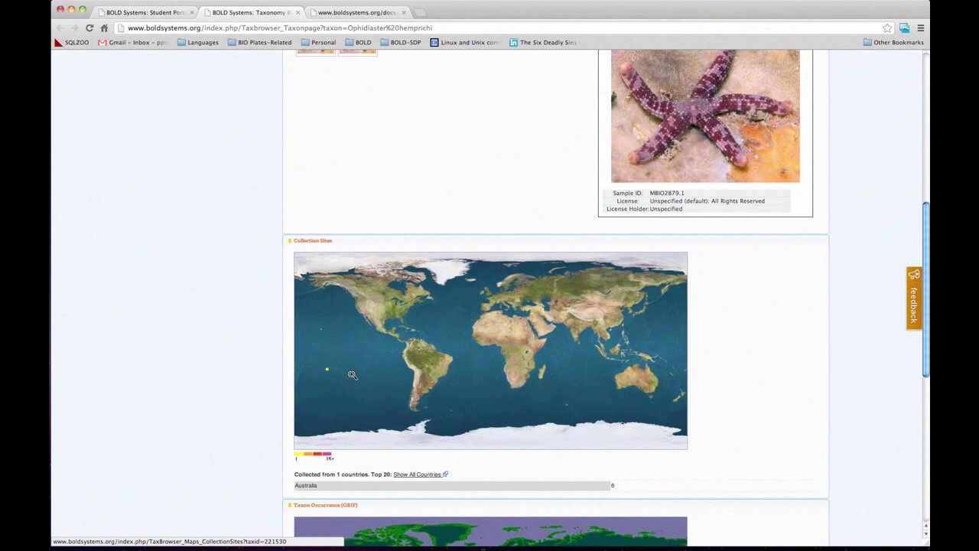
scroll(349, 373, down, 4)
scroll(348, 373, down, 5)
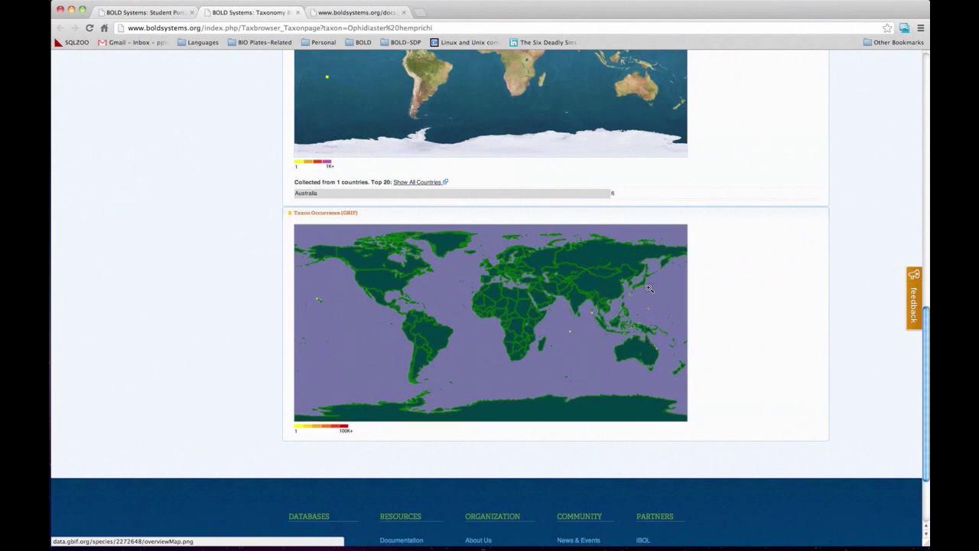
scroll(652, 327, up, 4)
scroll(652, 327, up, 6)
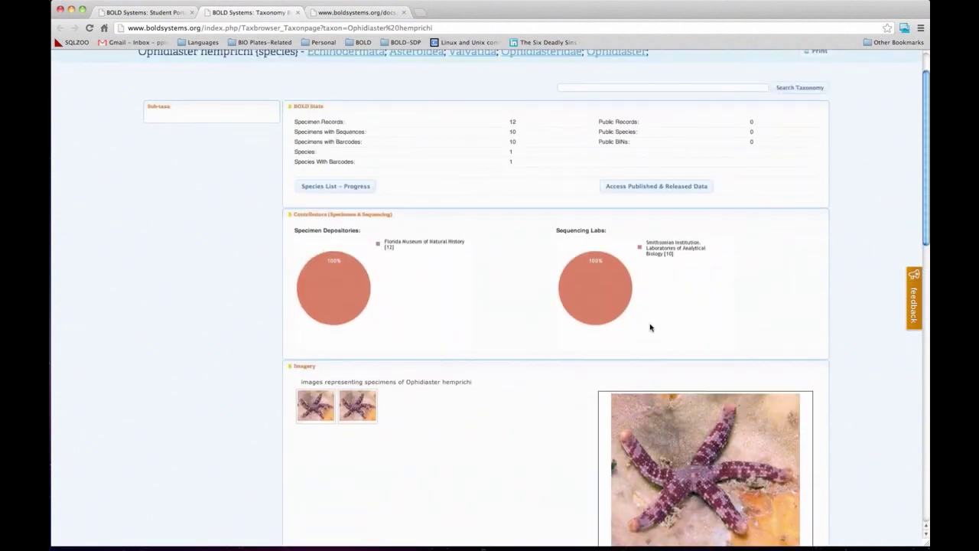
scroll(651, 327, up, 1)
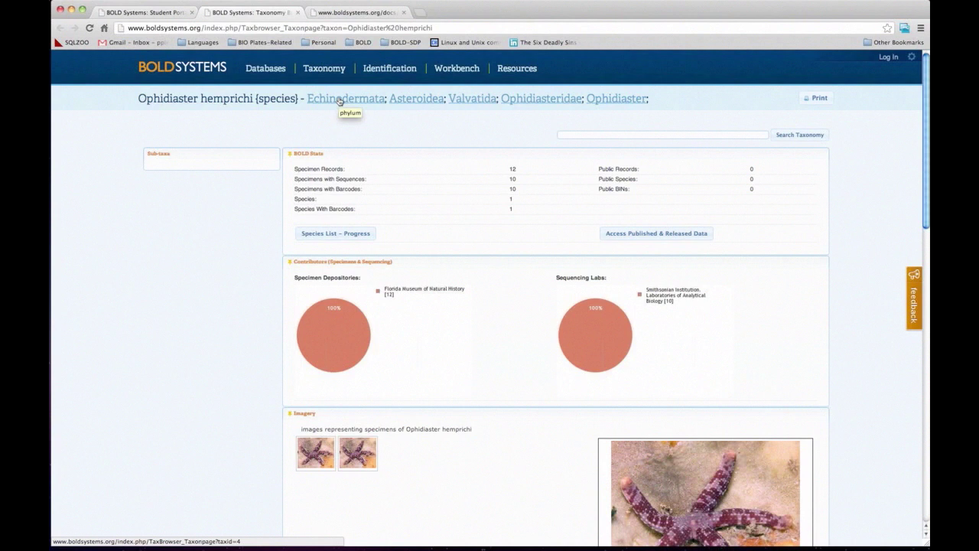
- Copy 'Ophidiaster hemprichi' into the Public Data Portal field, then go back to its species page
click(341, 103)
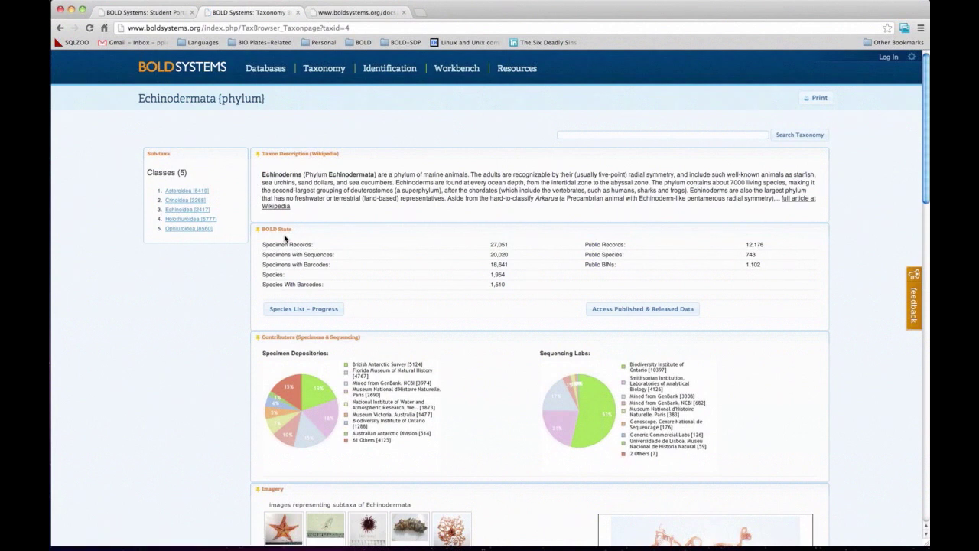
click(153, 13)
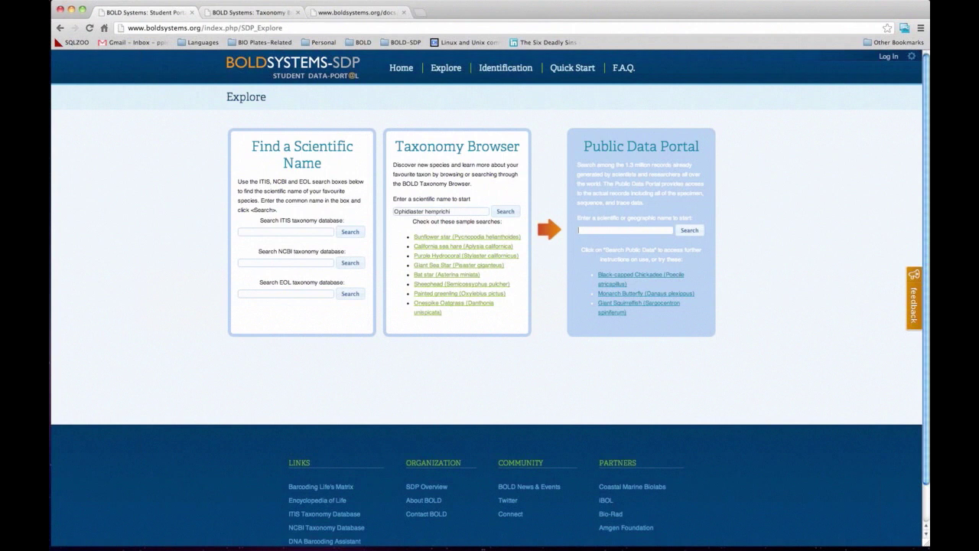
drag(453, 212, 395, 211)
key(super+c)
click(634, 230)
key(super+v)
click(246, 12)
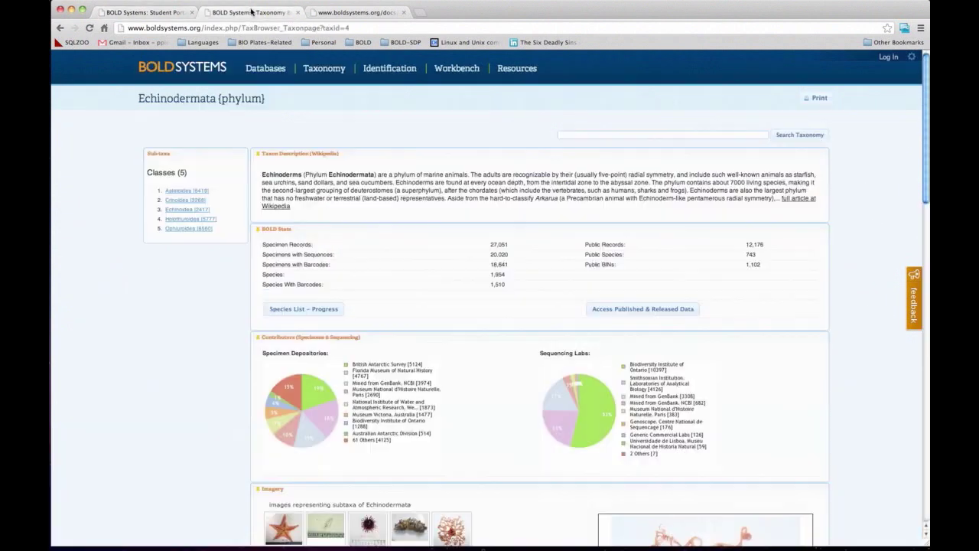
click(60, 27)
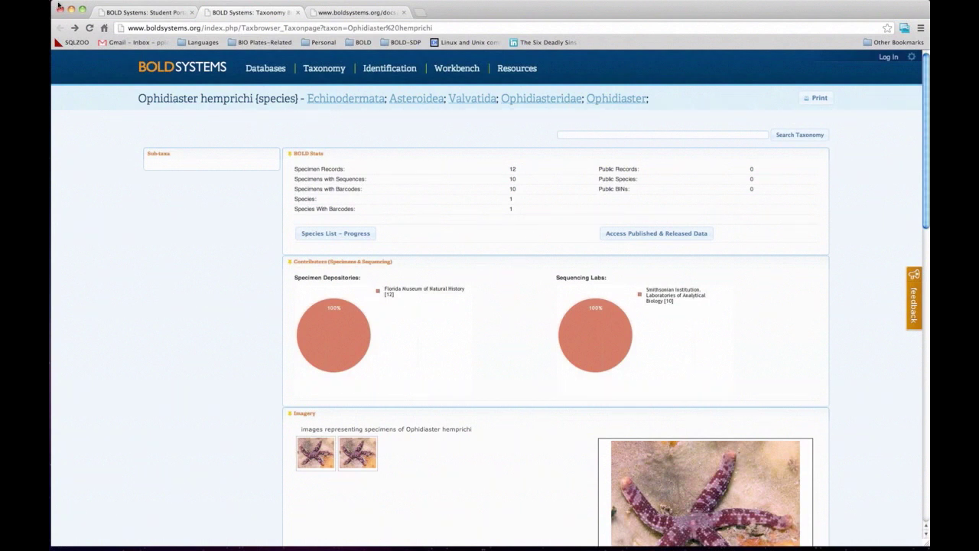
- Run the Public Data Portal search for Ophidiaster hemprichi, which returns zero records
mouse_move(50, 2)
click(503, 26)
click(129, 13)
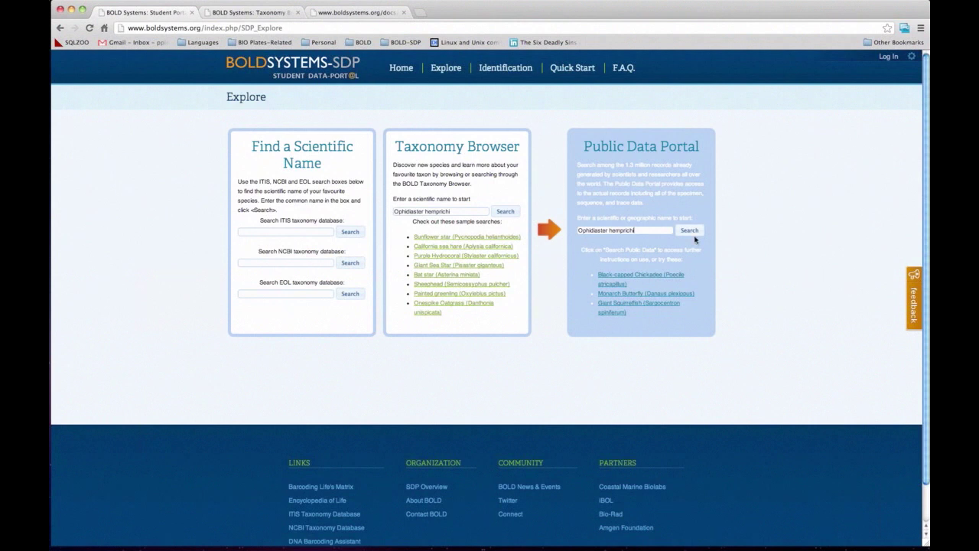
click(689, 231)
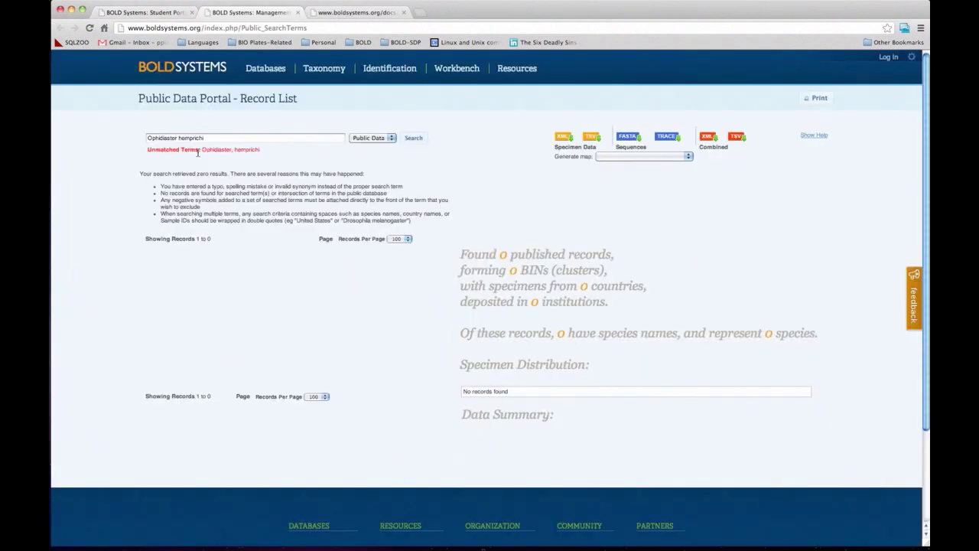
- Replace the search term with 'Coastal Marine Biolabs' from autocomplete and search, finding 720 records
drag(217, 136, 119, 130)
key(BackSpace)
text(Coas)
click(192, 146)
click(413, 139)
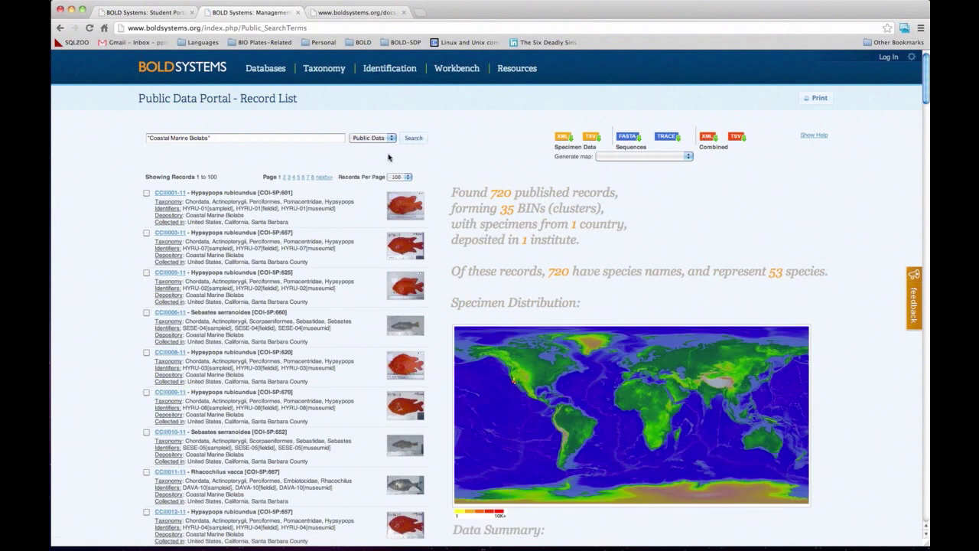
- Open the first result, specimen CCIII001-11 (Hypsypops rubicundus)
click(172, 196)
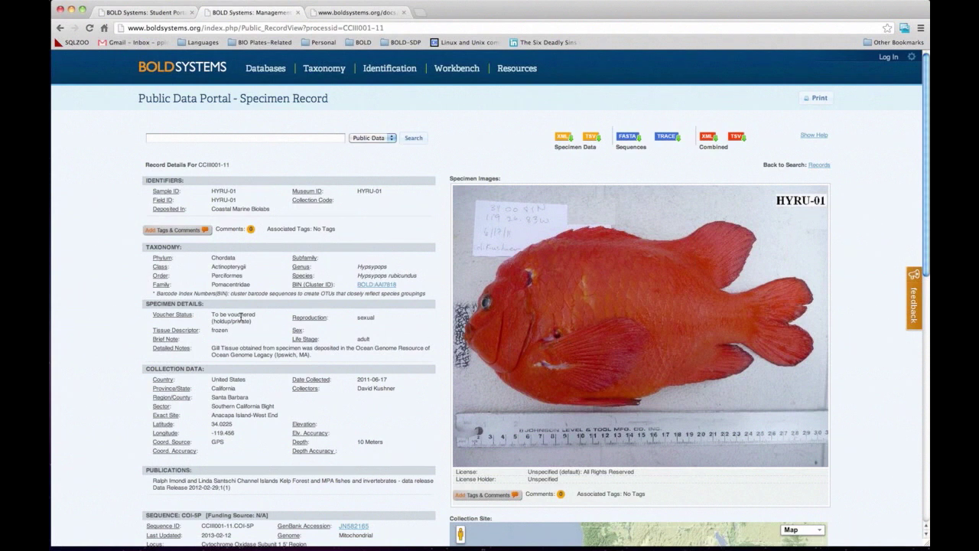
- Scroll through CCIII001-11's sequence, map and trace files, then return to the Explore tab
scroll(365, 327, down, 5)
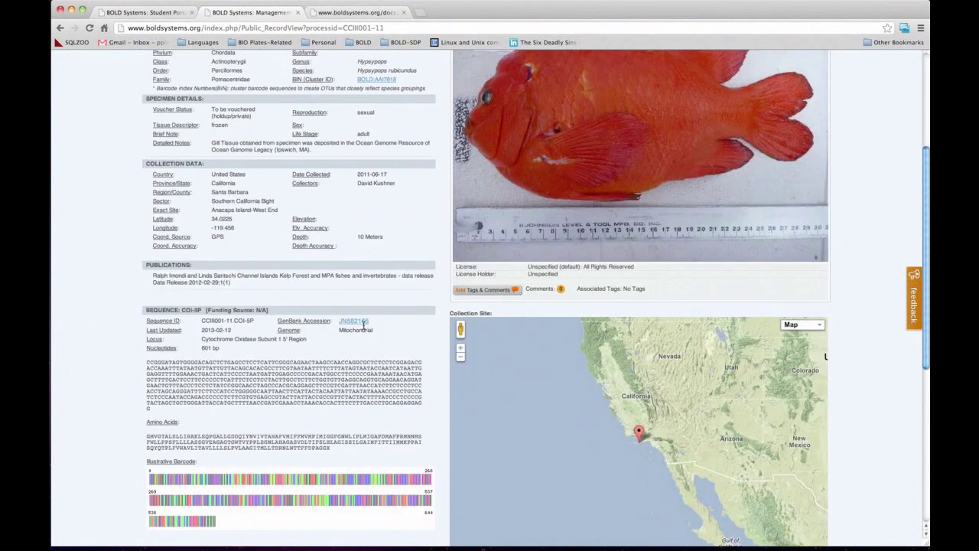
scroll(364, 325, down, 2)
scroll(363, 324, down, 1)
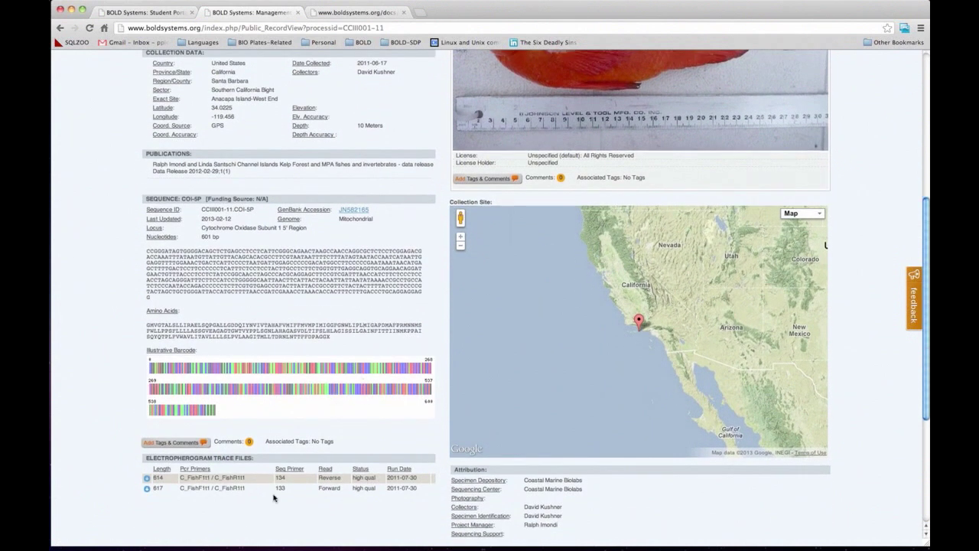
scroll(273, 491, down, 1)
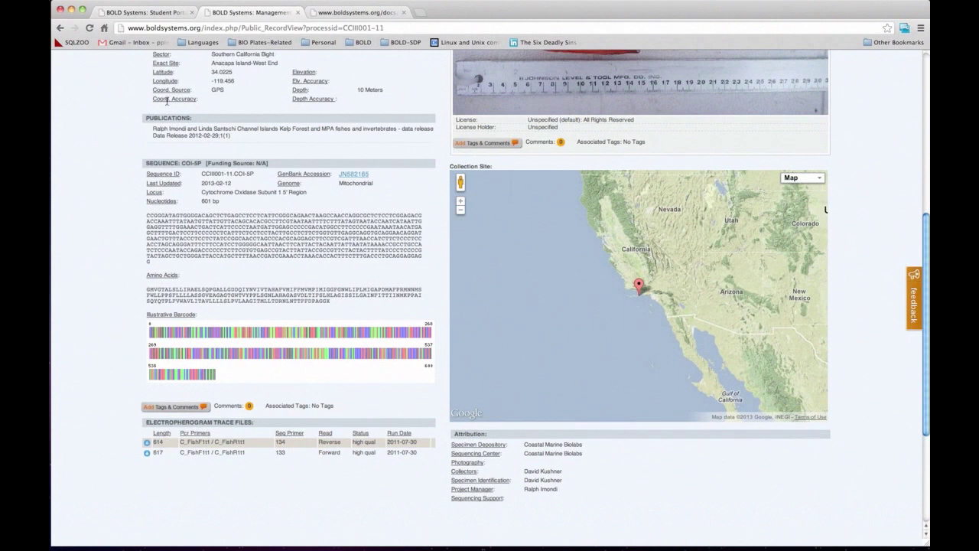
click(150, 12)
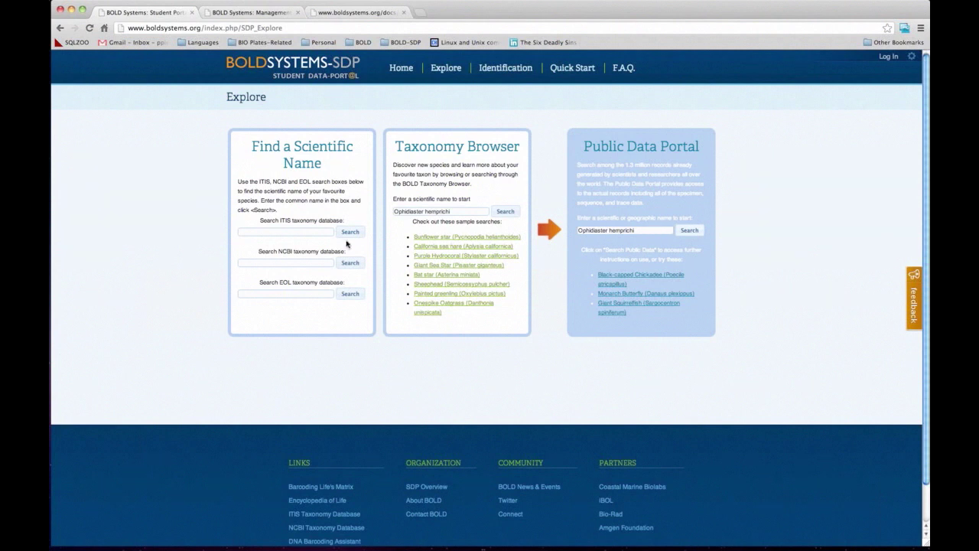
- Return to the portal home page and open the Students card's login page
click(323, 70)
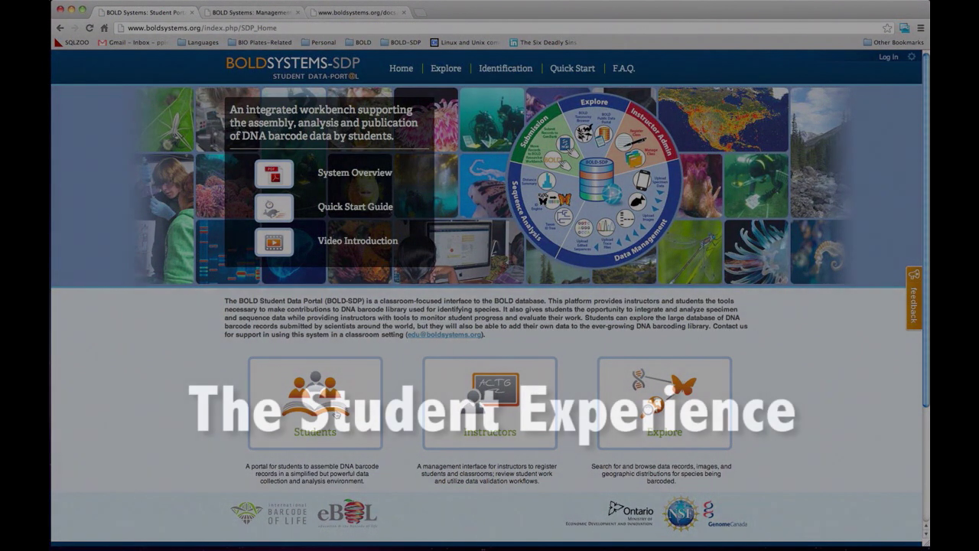
click(336, 413)
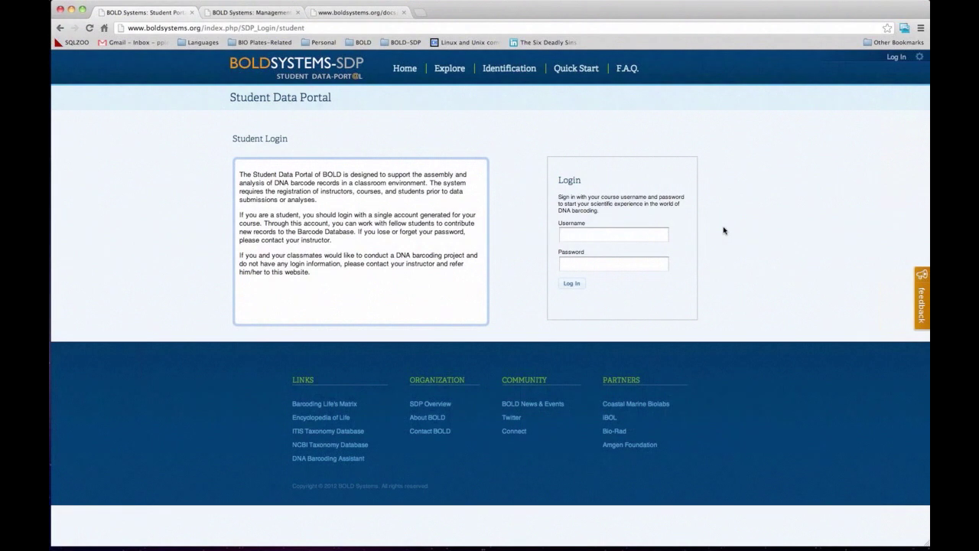
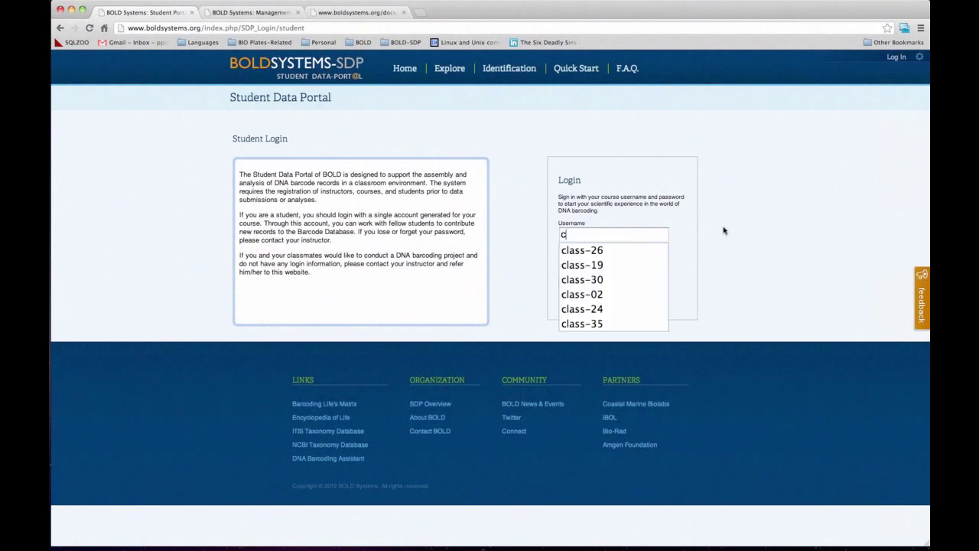
- Enter the autocompleted class username and the account password, then log in
key(Tab)
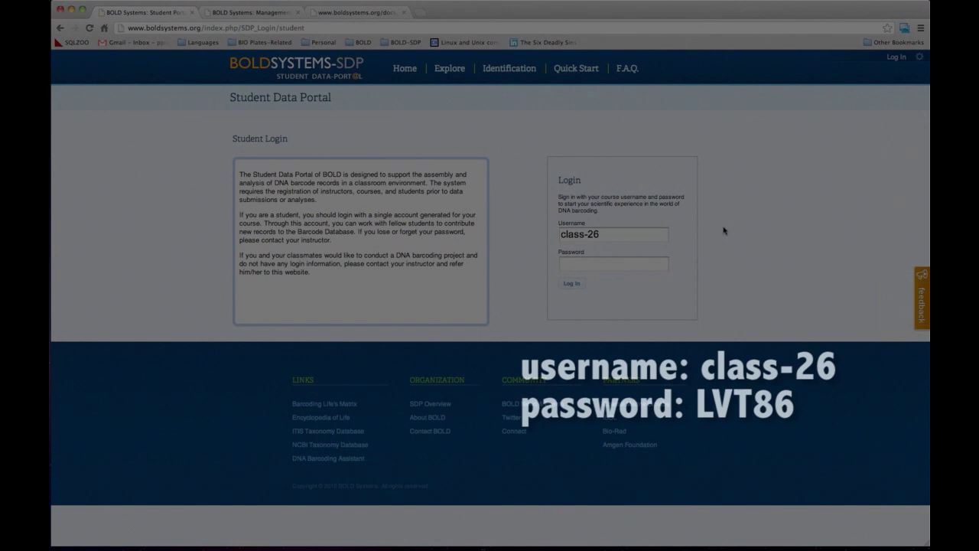
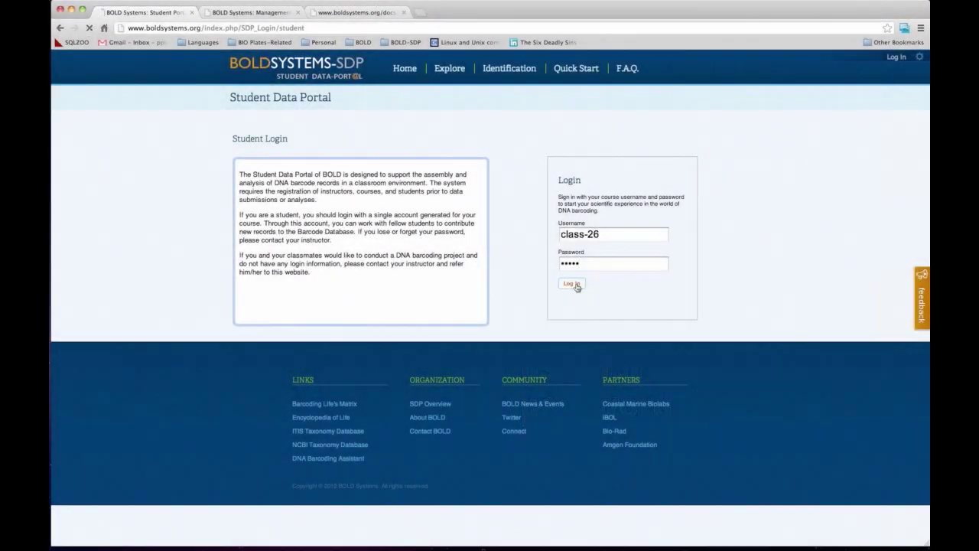
click(572, 284)
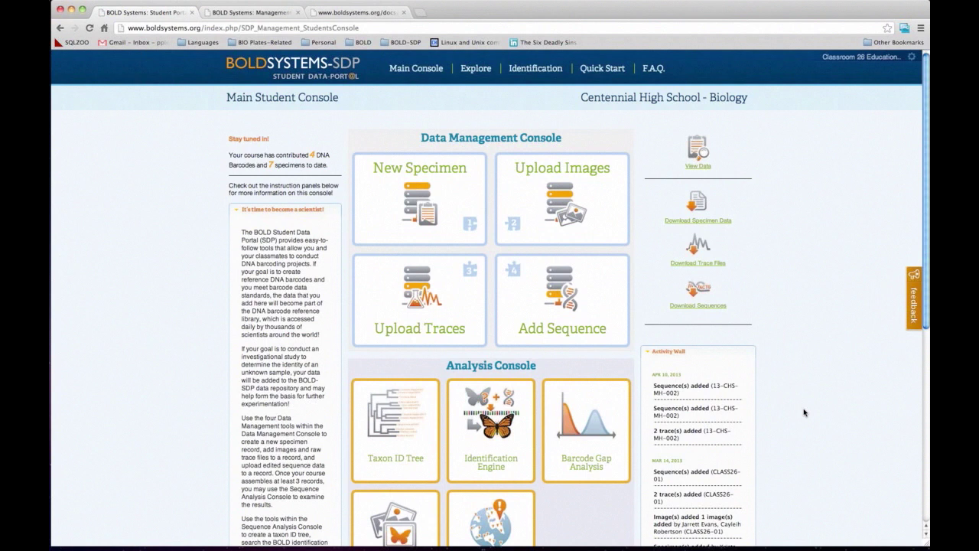
- Expand the Getting Started panel showing barcode record requirements, then return to the top
scroll(799, 399, down, 2)
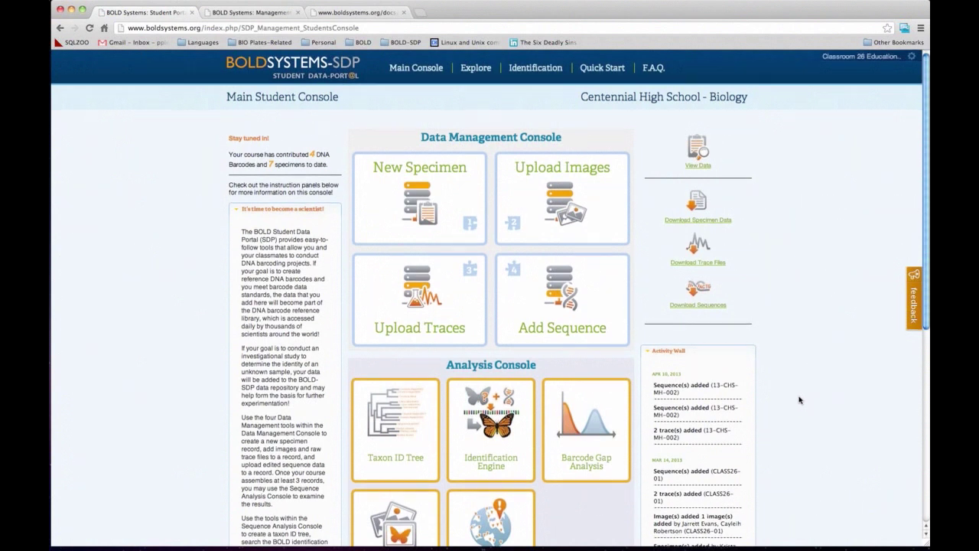
scroll(800, 399, up, 2)
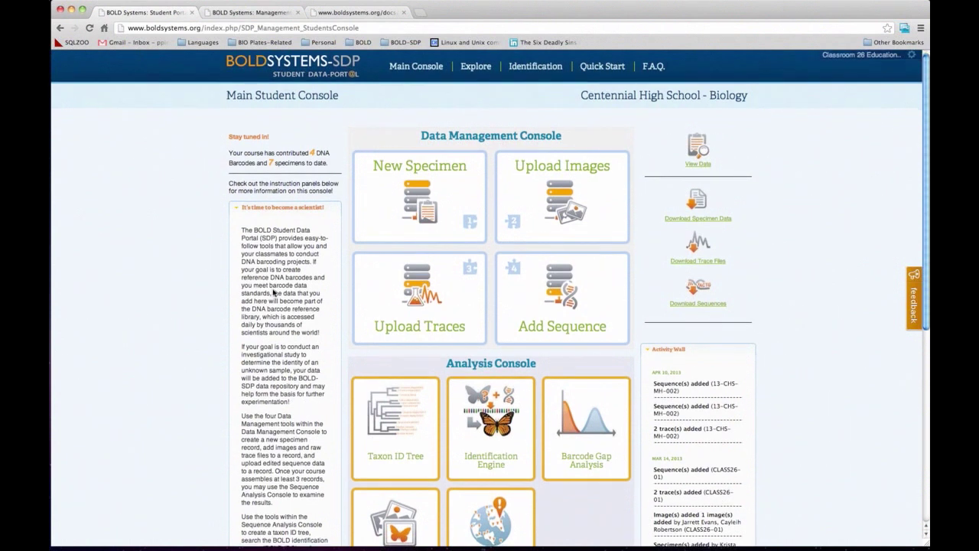
scroll(287, 360, down, 5)
click(298, 422)
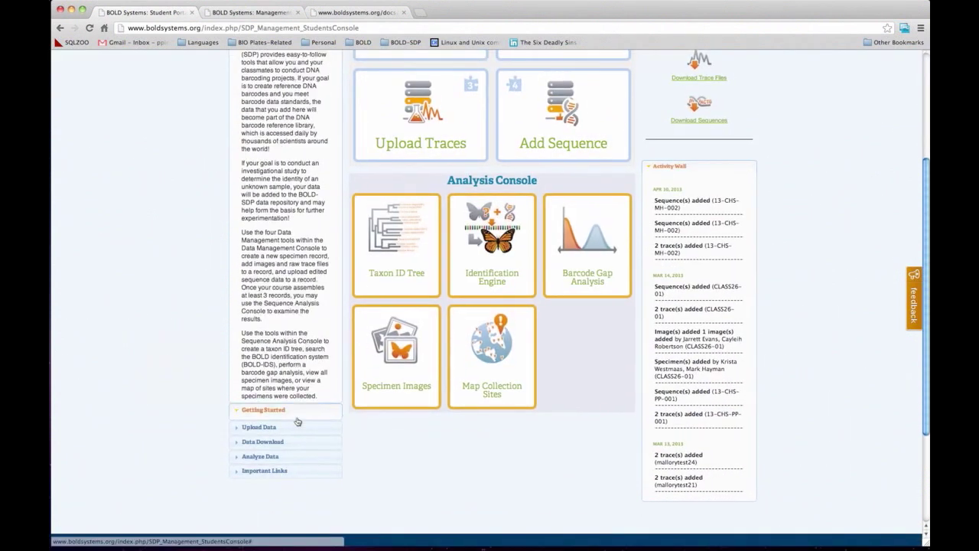
scroll(287, 418, up, 4)
scroll(285, 417, up, 1)
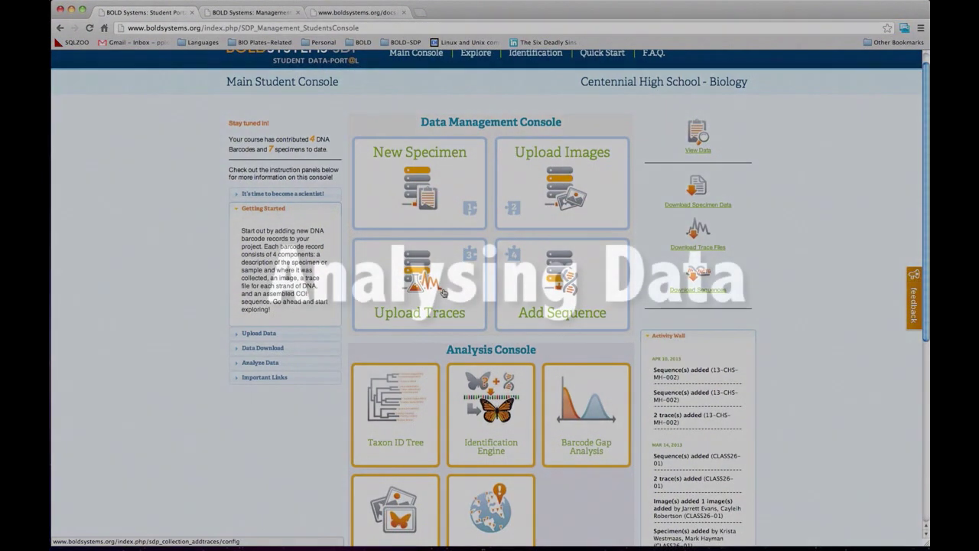
- Start a new specimen record from the Data Management Console's New Specimen tile
scroll(444, 291, down, 3)
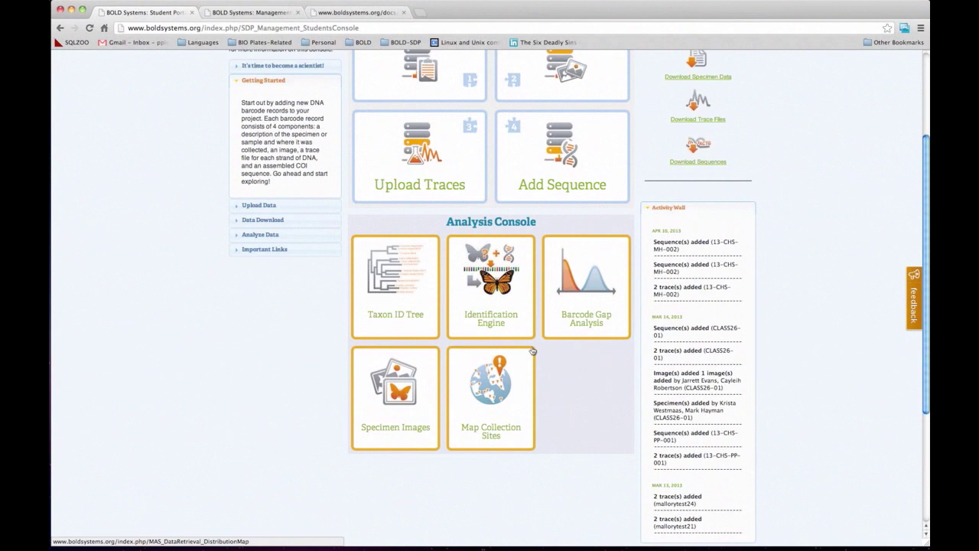
scroll(532, 351, up, 3)
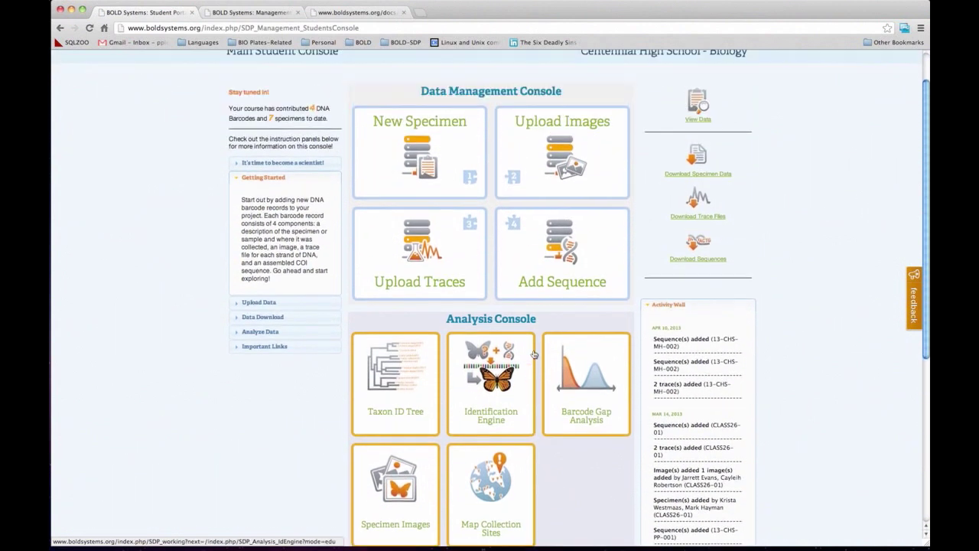
scroll(536, 353, up, 1)
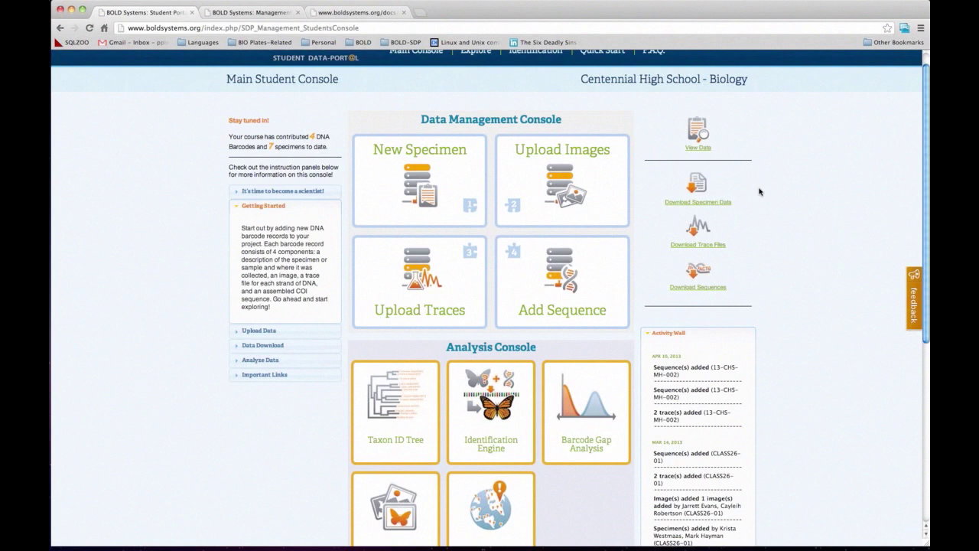
scroll(760, 191, up, 1)
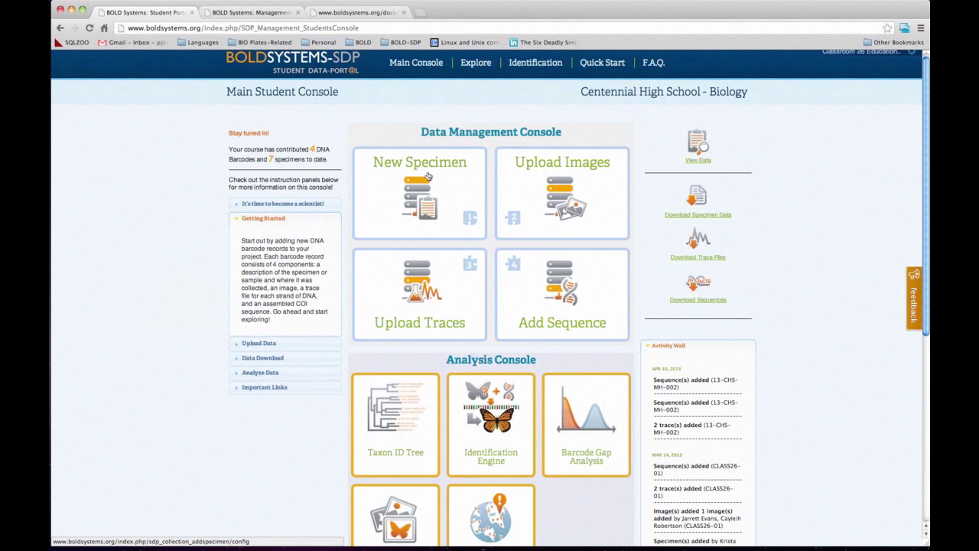
click(428, 176)
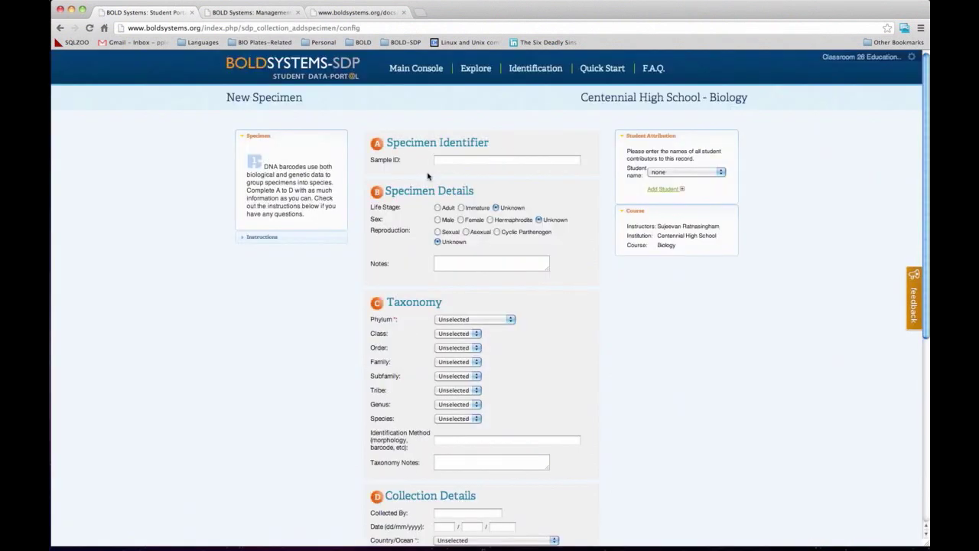
- Expand the form instructions and credit the first student as a contributor
click(289, 240)
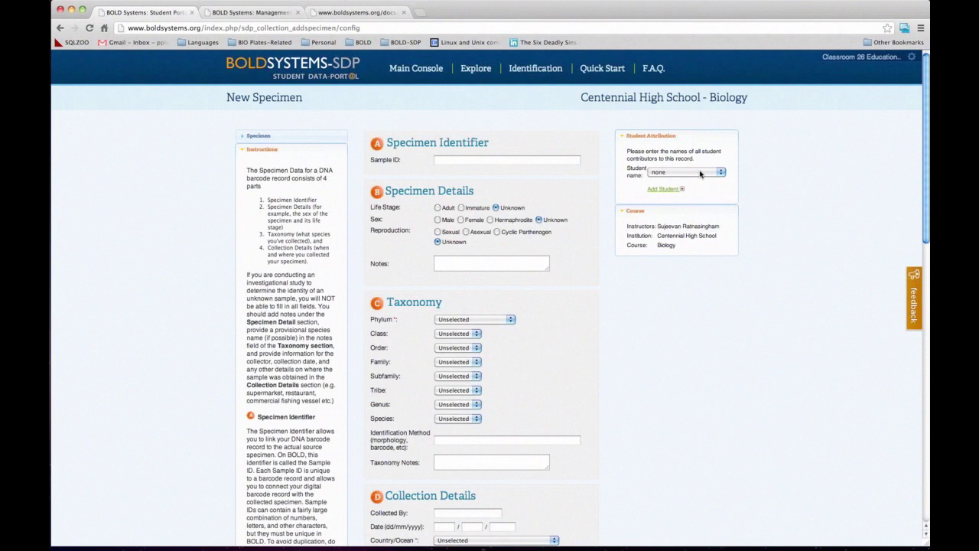
click(701, 173)
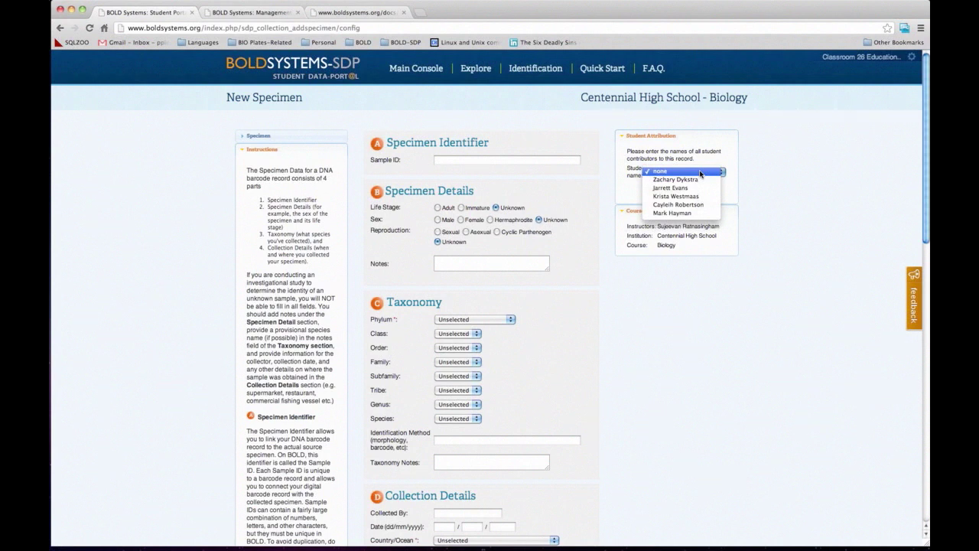
click(698, 173)
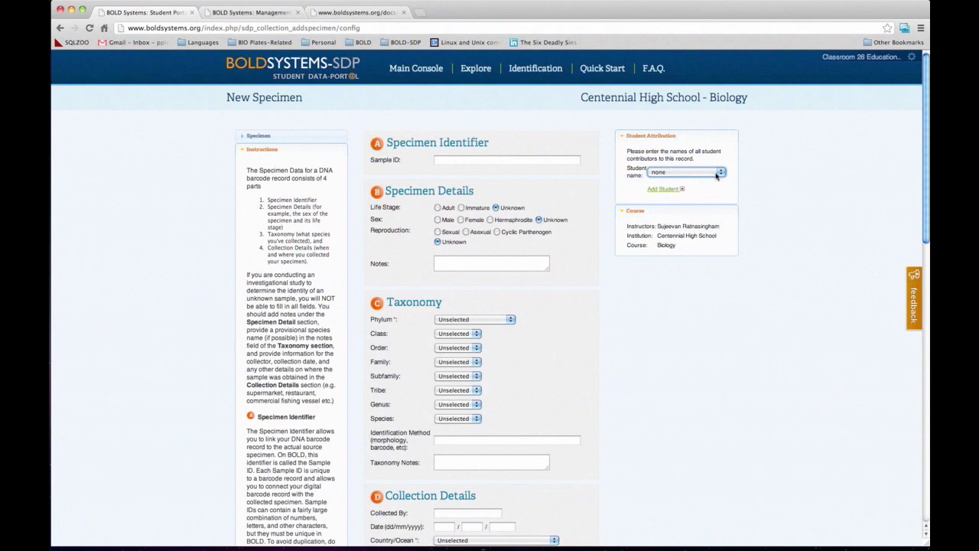
click(717, 175)
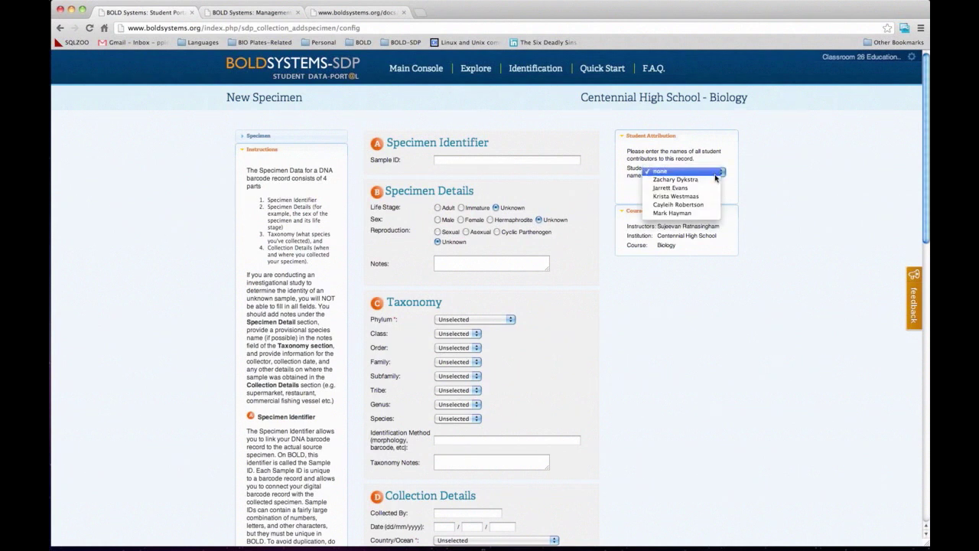
click(705, 197)
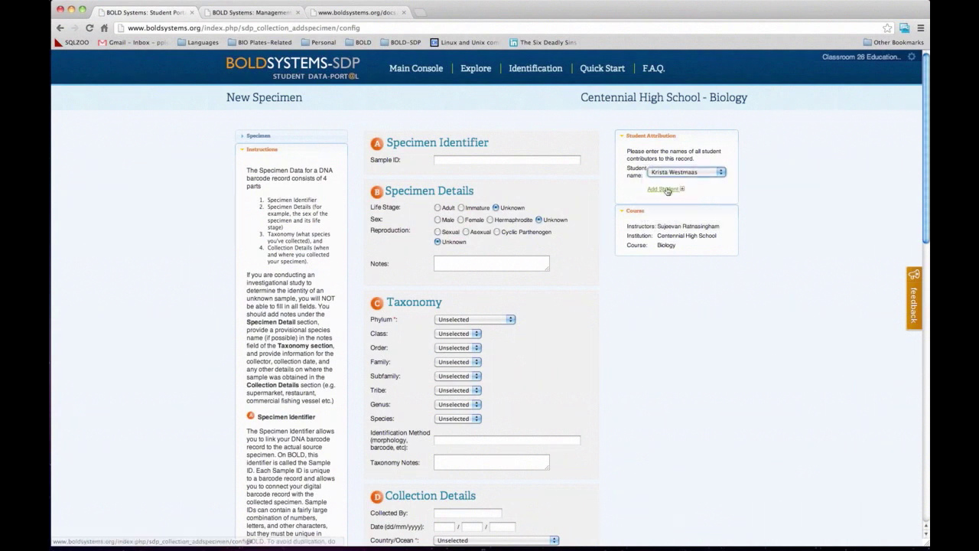
- Add a second Student Attribution entry and credit another student
click(664, 189)
click(668, 192)
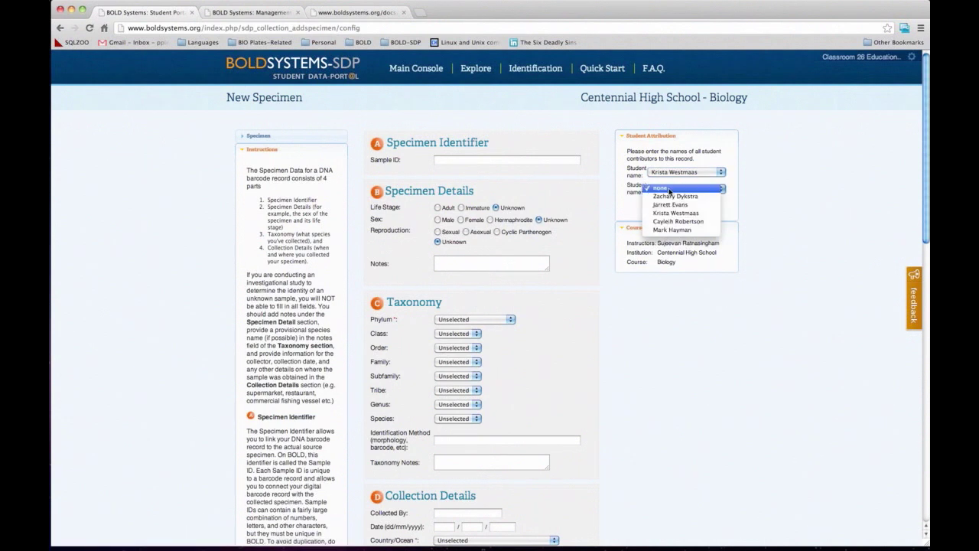
click(696, 222)
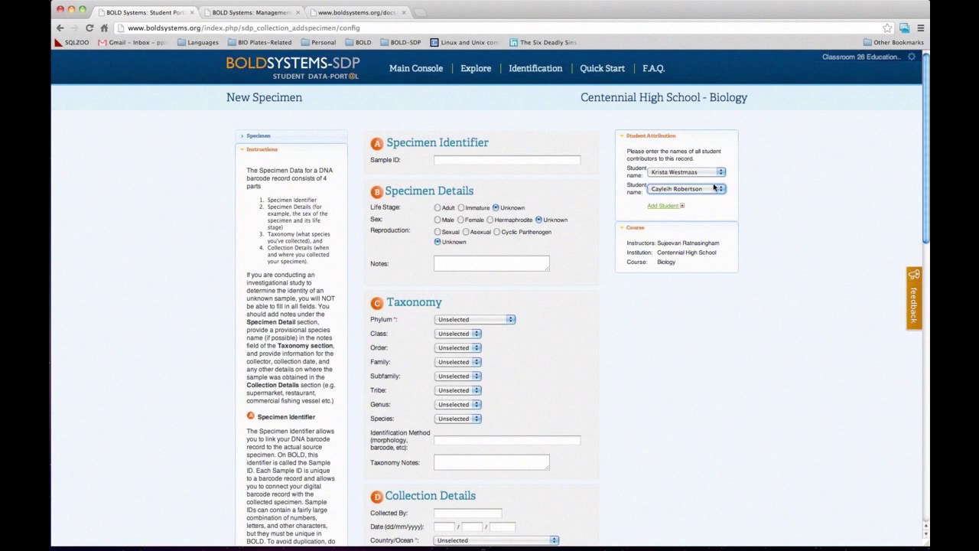
click(462, 161)
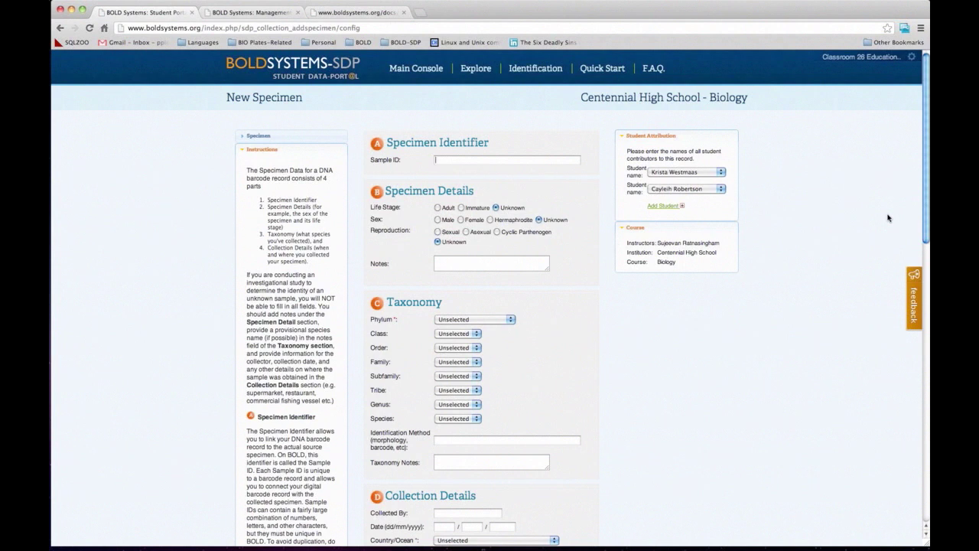
- Type Sample ID 13-CHS-KWCR-001, correcting a stray underscore along the way
text(1)
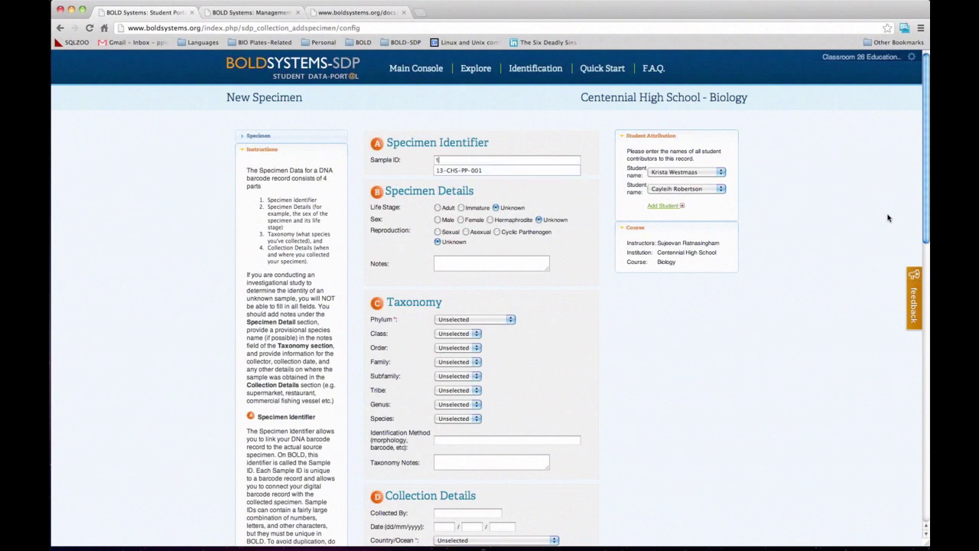
text(3-CHS-KW)
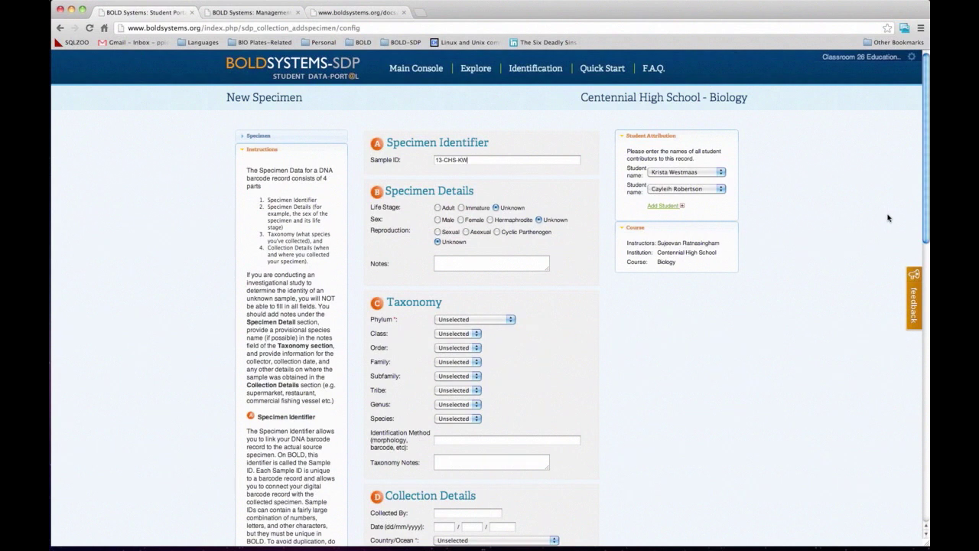
text(CR-001)
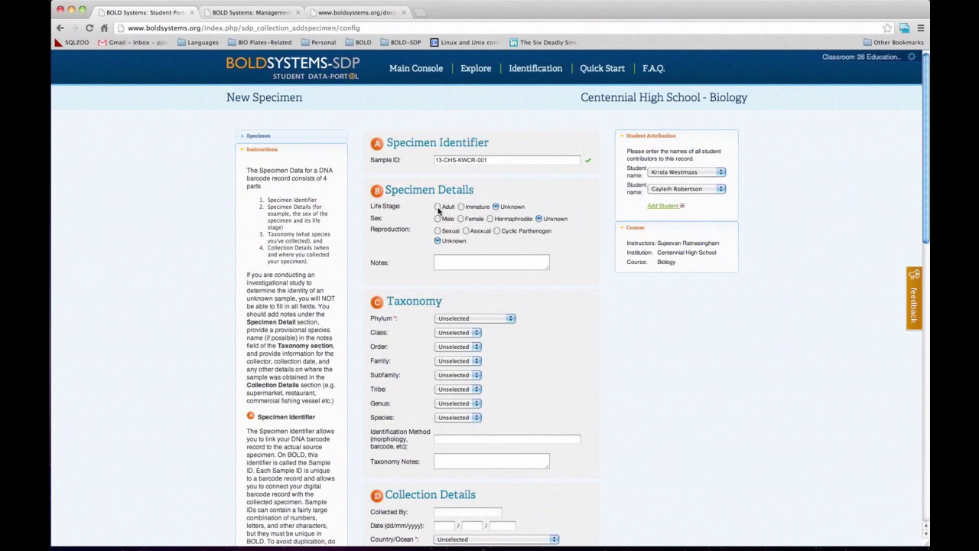
- Select Adult as the specimen's Life Stage under Specimen Details
click(438, 207)
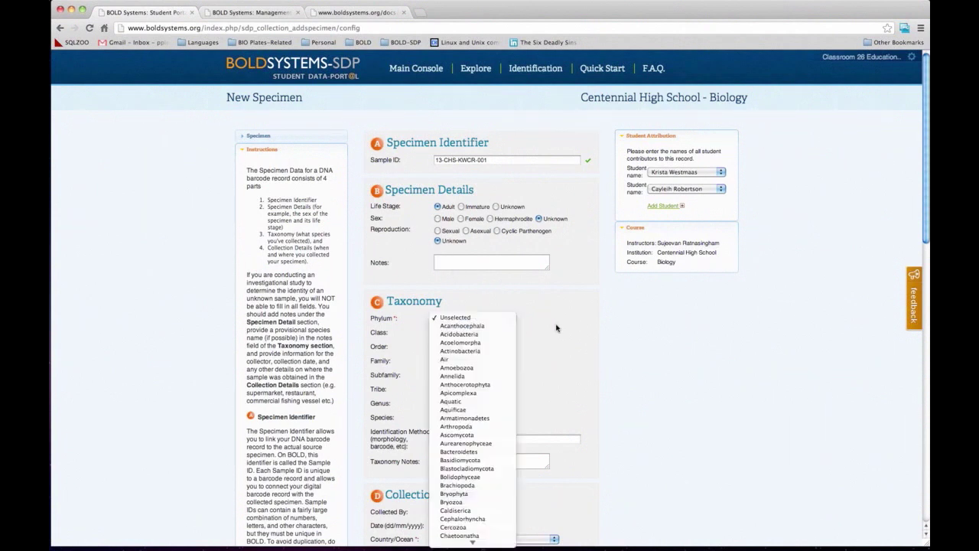
- Set phylum Arthropoda, class Insecta and order Lepidoptera in the Taxonomy section
scroll(497, 398, down, 5)
scroll(495, 403, down, 2)
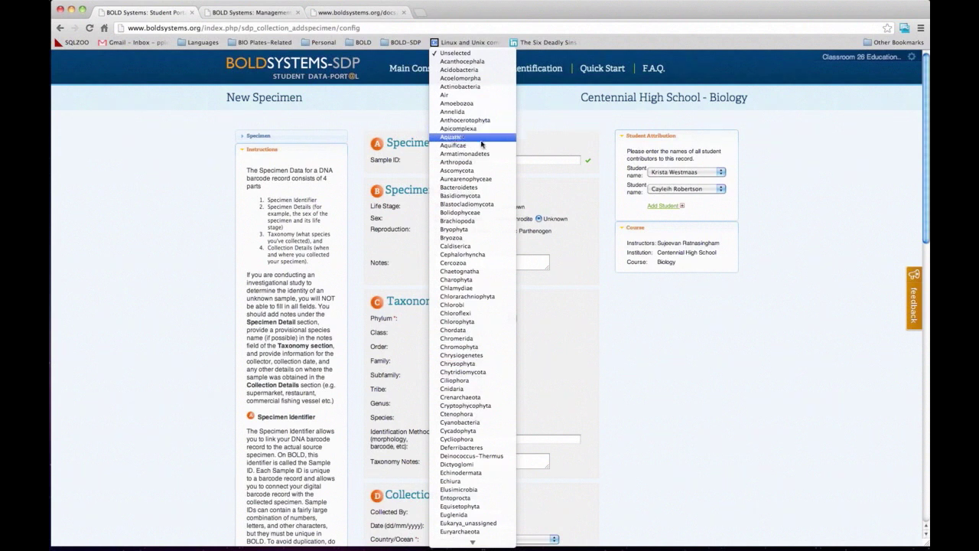
click(480, 165)
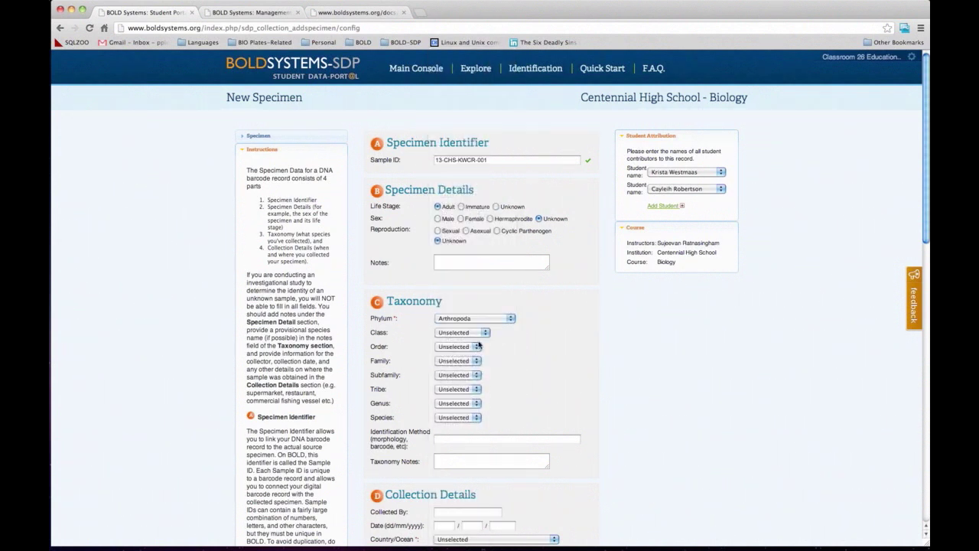
click(478, 334)
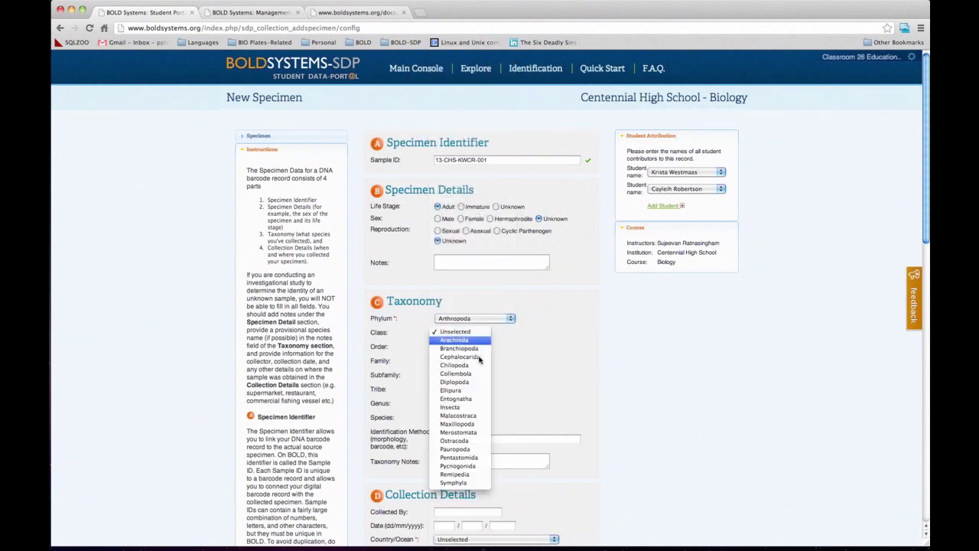
click(474, 411)
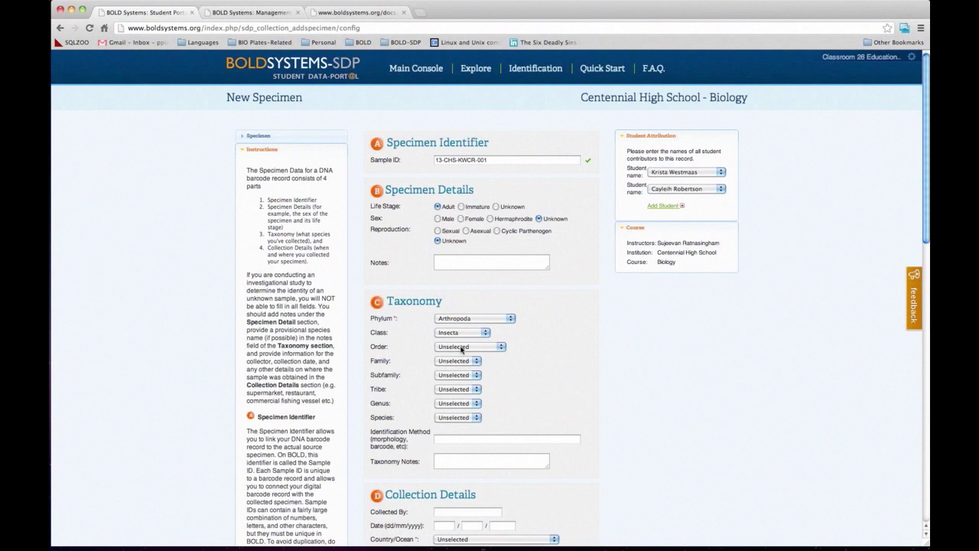
click(463, 348)
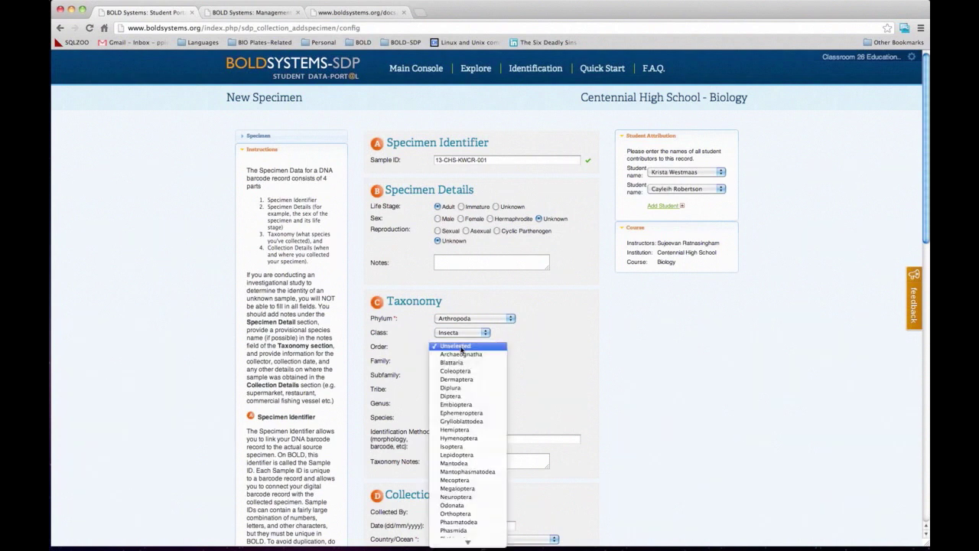
click(484, 454)
- Set the family to Limacodidae and subfamily to Limacodinae
click(463, 362)
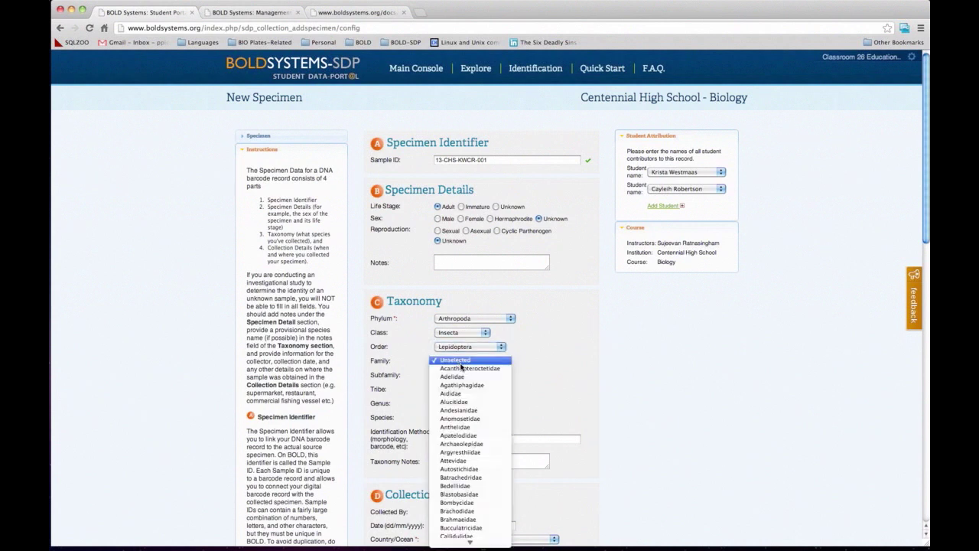
scroll(502, 439, down, 5)
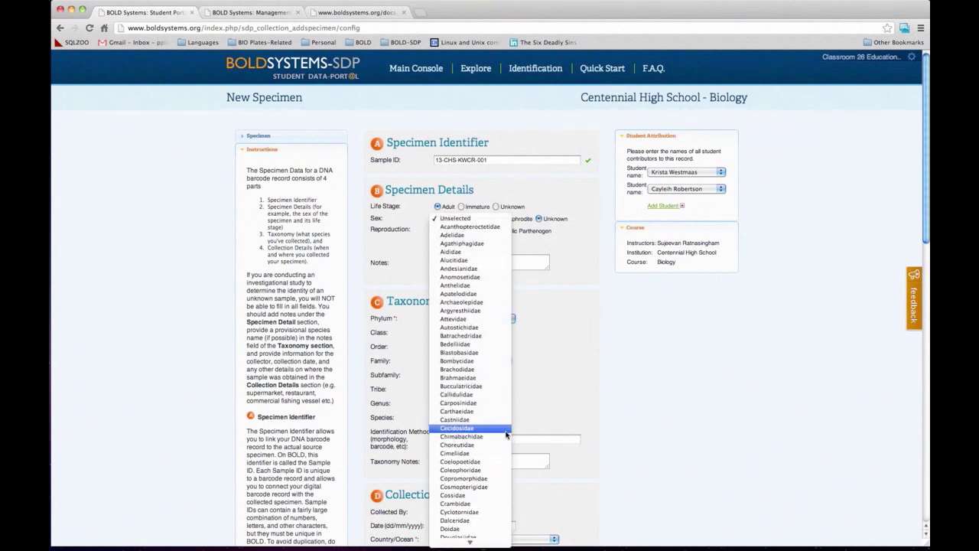
scroll(471, 413, down, 8)
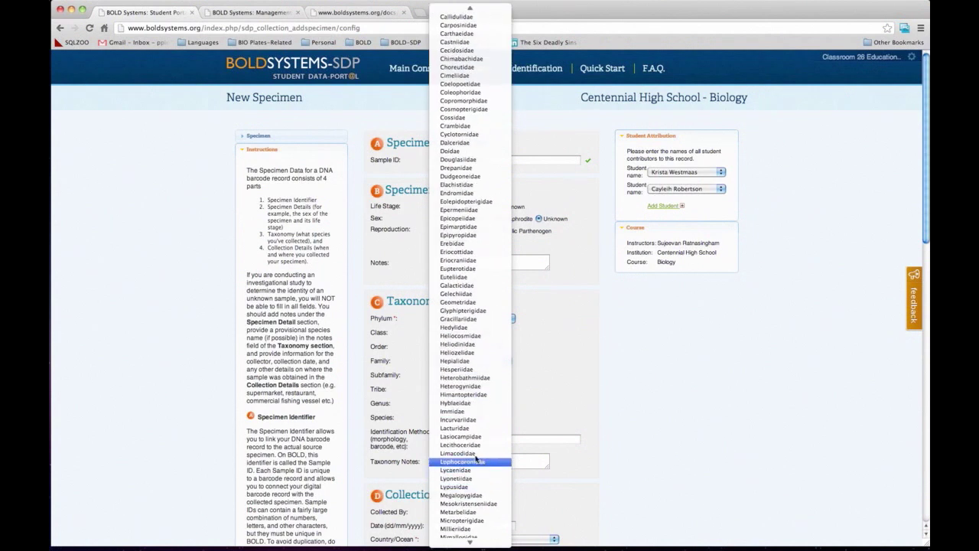
scroll(472, 459, down, 3)
click(472, 455)
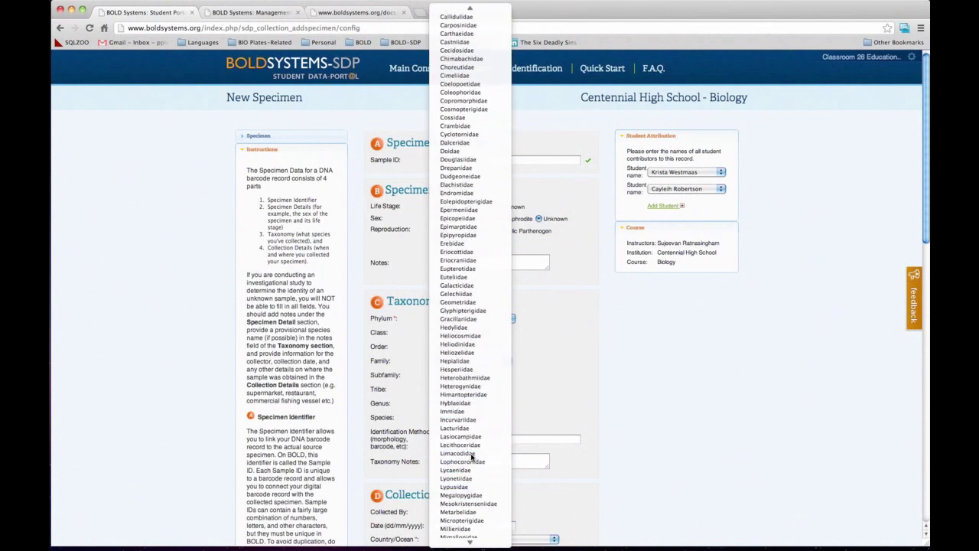
click(468, 376)
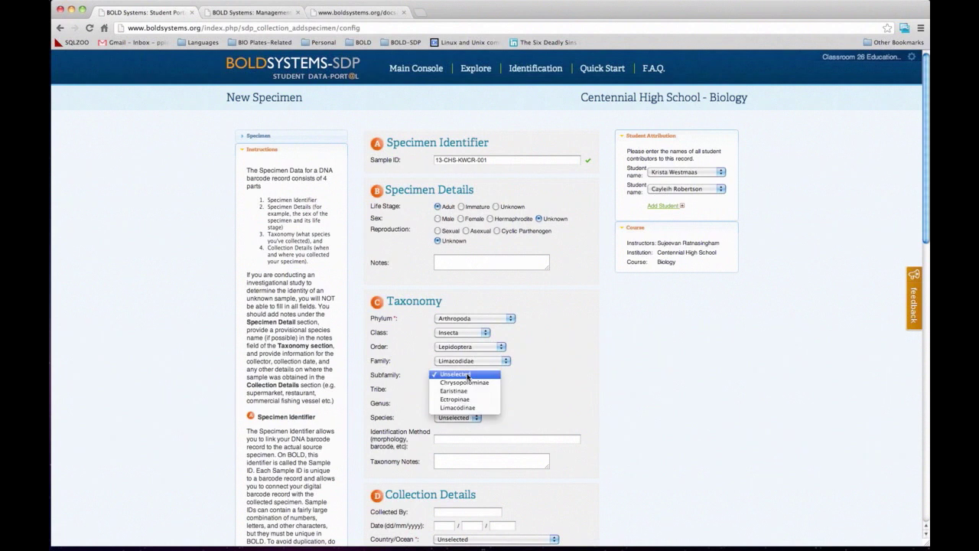
click(484, 409)
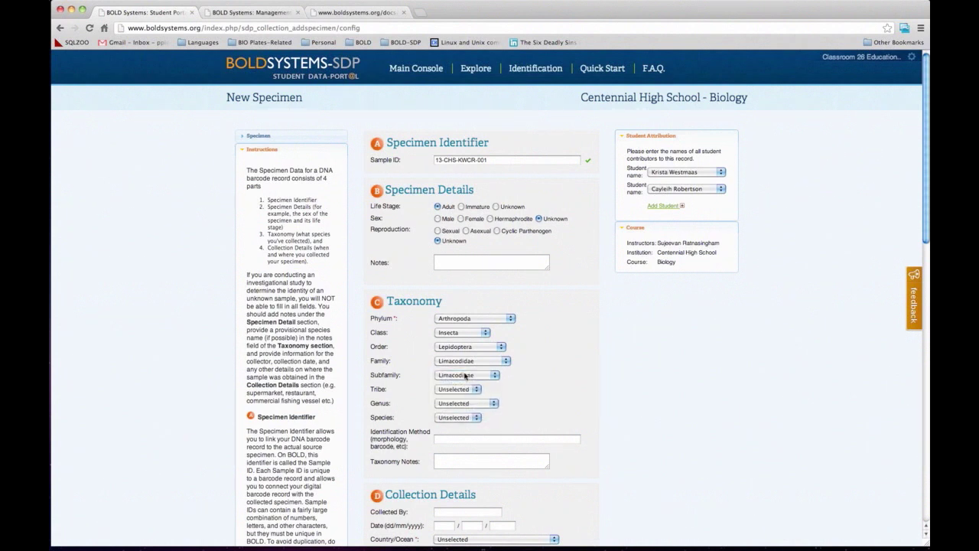
- Choose genus Euclea and species Euclea delphinii
click(487, 409)
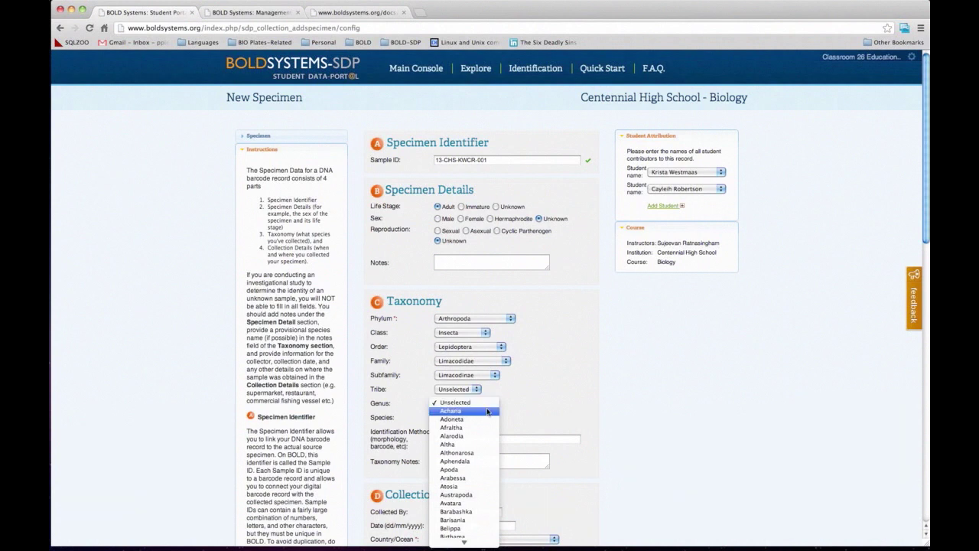
scroll(487, 410, down, 5)
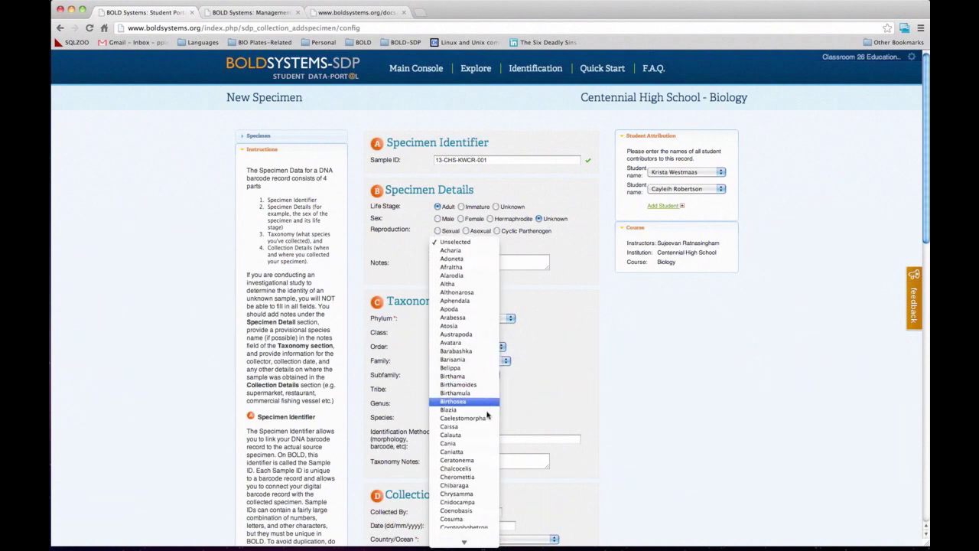
scroll(487, 414, down, 10)
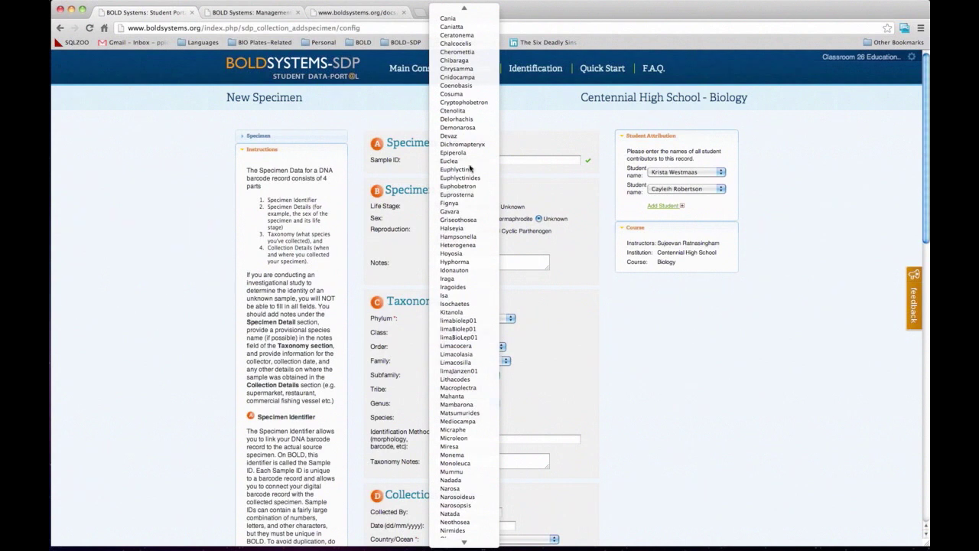
click(467, 160)
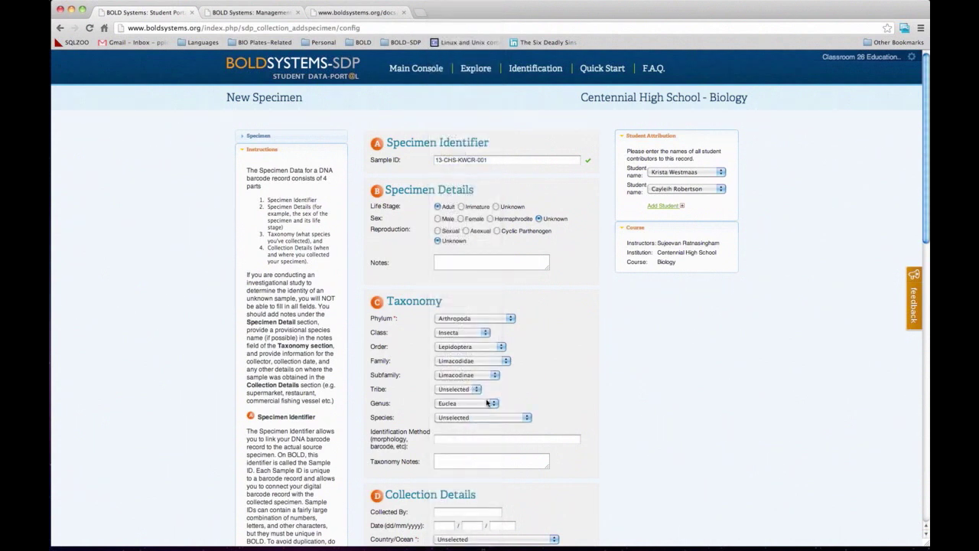
click(473, 418)
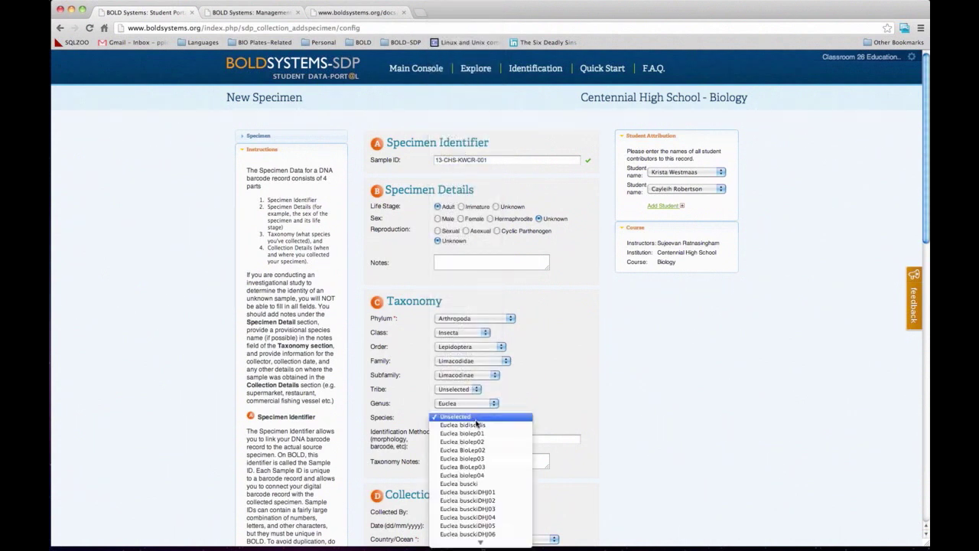
scroll(489, 467, down, 5)
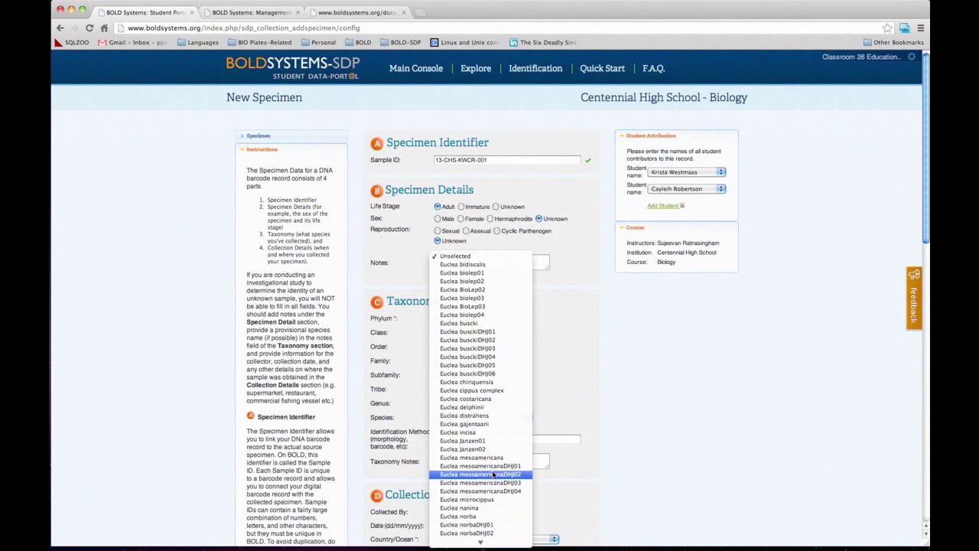
click(486, 407)
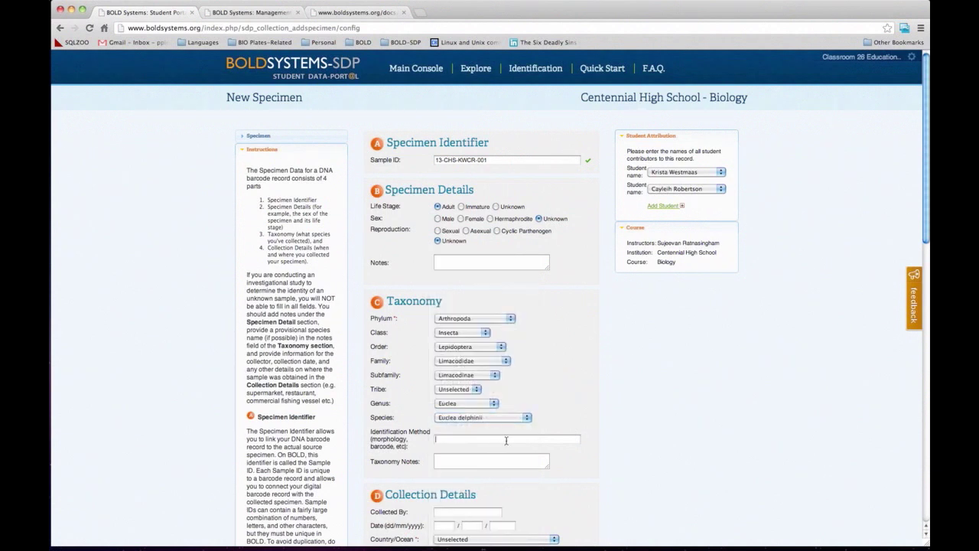
- Enter 'morphology' as identification method, the two collectors' names, and date 20/06/2013
text(morphology)
scroll(581, 464, down, 3)
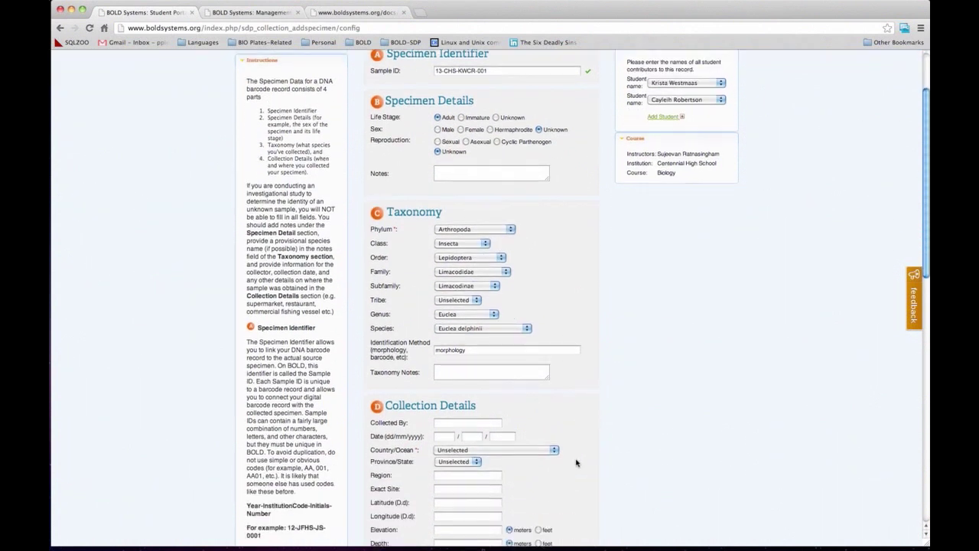
click(461, 359)
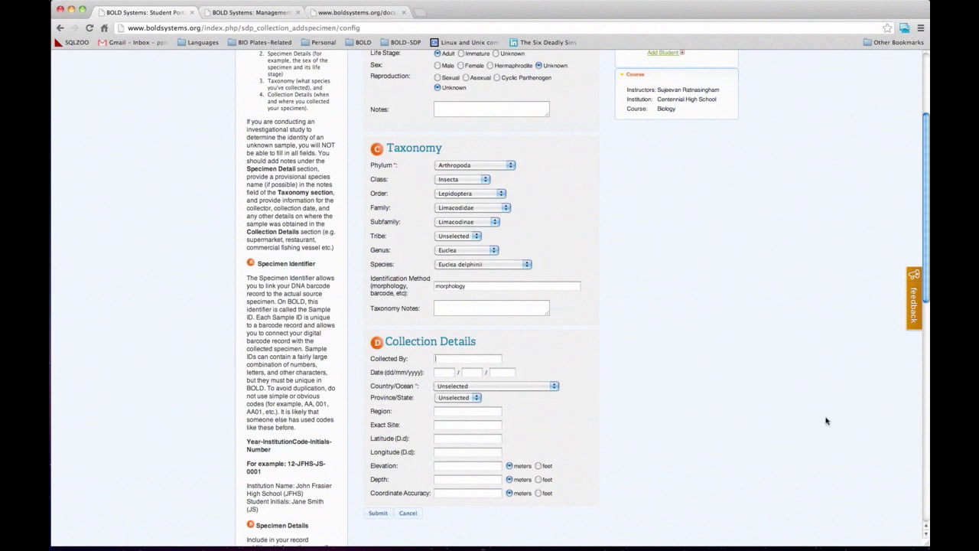
click(444, 373)
text(20 / )
text(06 / )
text(2013)
- Choose United States as the collection country
click(470, 387)
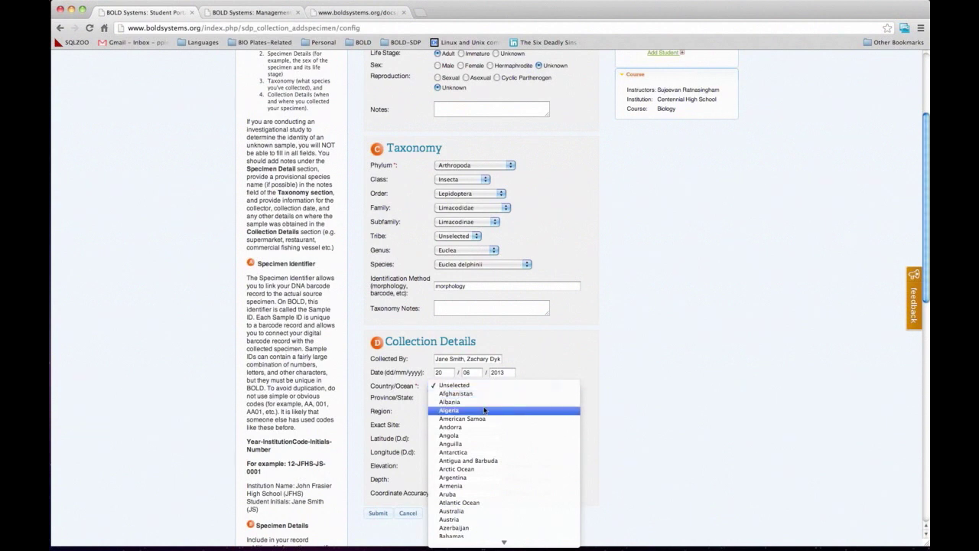
scroll(483, 411, down, 15)
scroll(483, 410, down, 20)
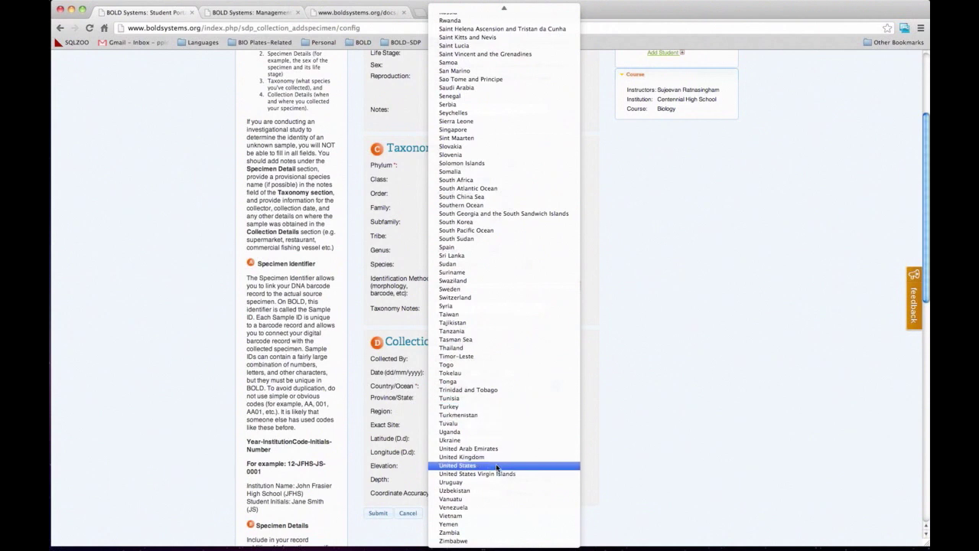
click(497, 466)
- Set state Michigan, region Blue Lake Country Park and exact site White River
click(481, 399)
scroll(483, 409, down, 10)
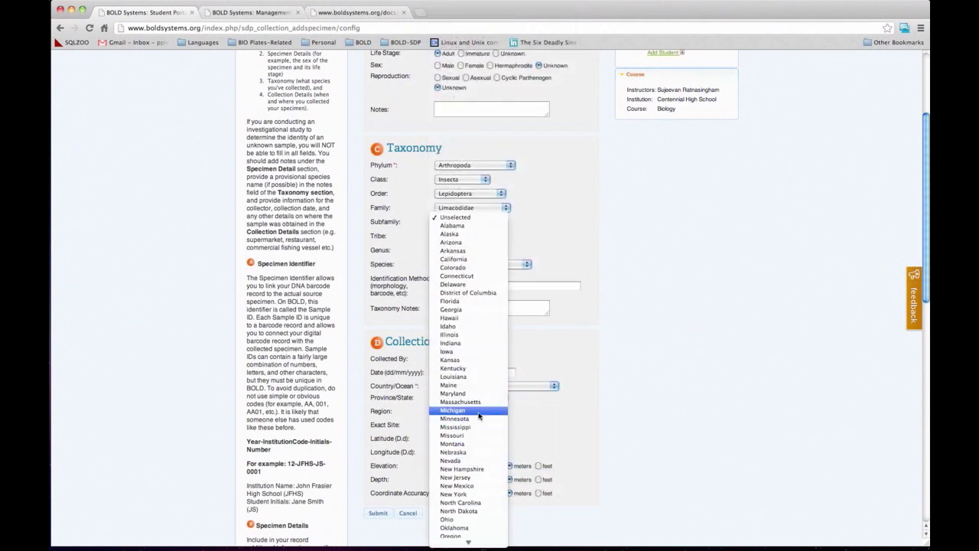
click(478, 410)
click(475, 413)
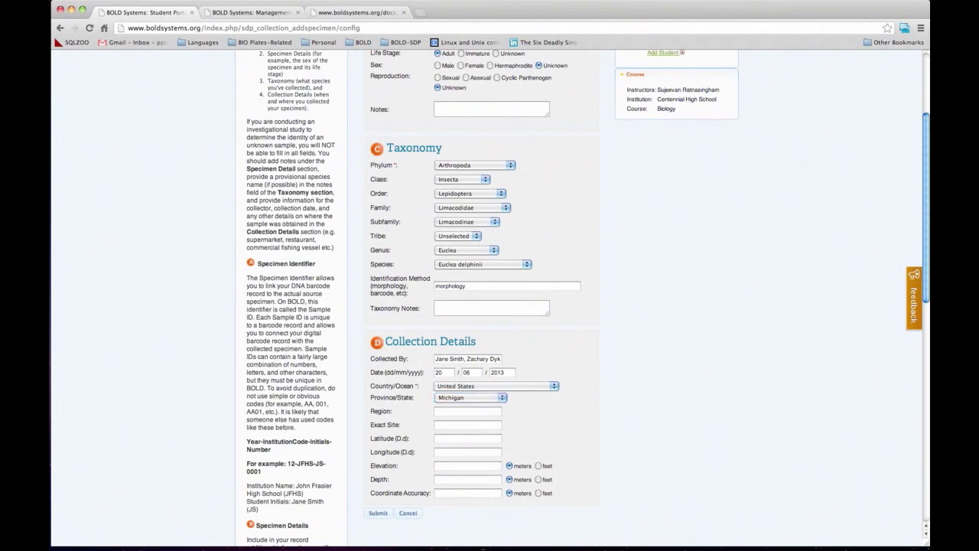
text(Blue Lake )
text(Country)
text( Park)
text(White)
text( Ri)
text(ver)
- Enter latitude 43.5328 and longitude -86.1123 for the specimen
scroll(474, 440, up, 3)
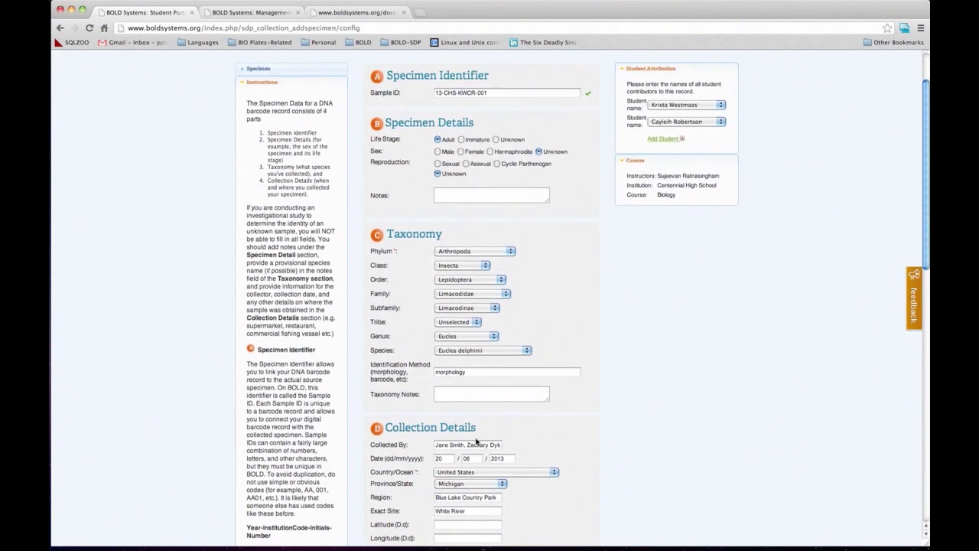
scroll(476, 441, down, 1)
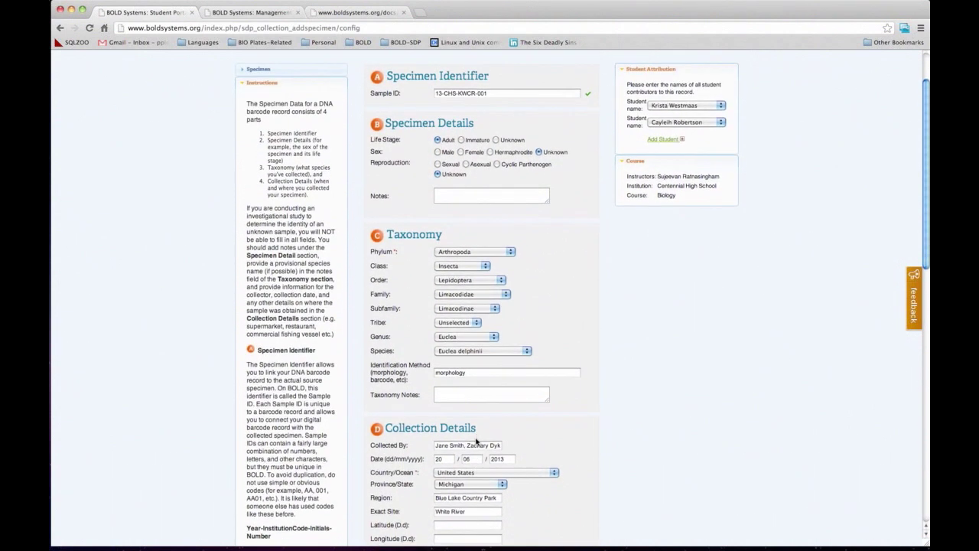
scroll(474, 440, down, 2)
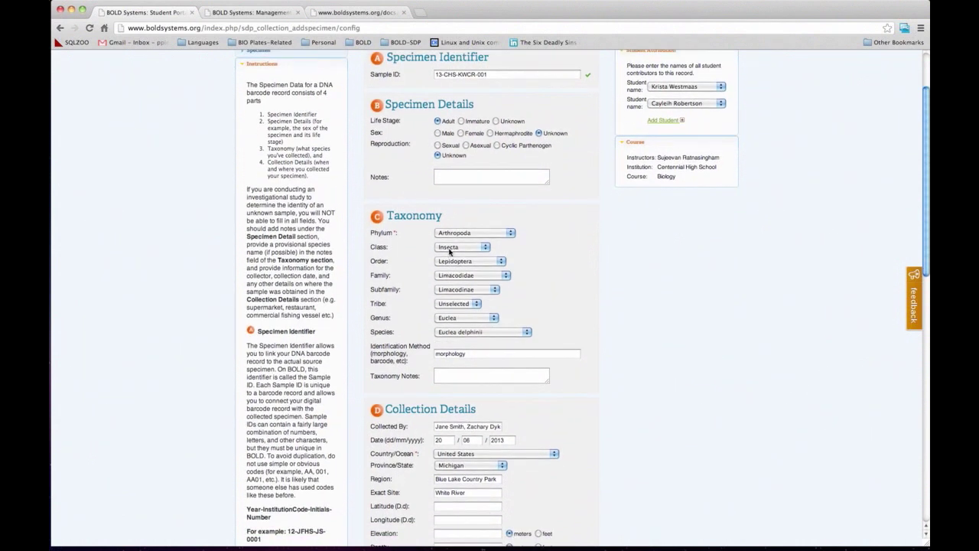
scroll(459, 268, down, 5)
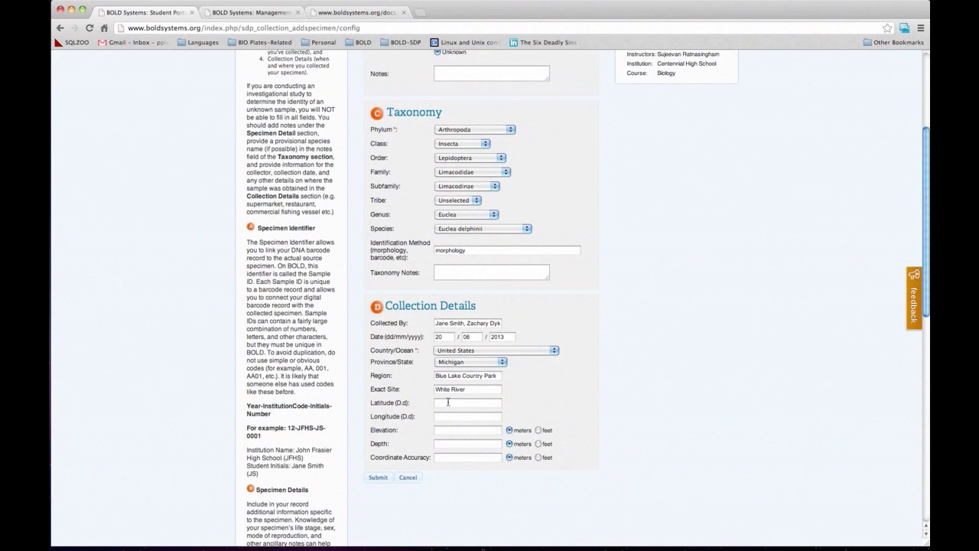
text(43.5328)
click(475, 418)
text(-86.1123)
- Submit the record and read the error that the collection date is in the future
scroll(843, 331, up, 2)
scroll(843, 330, up, 3)
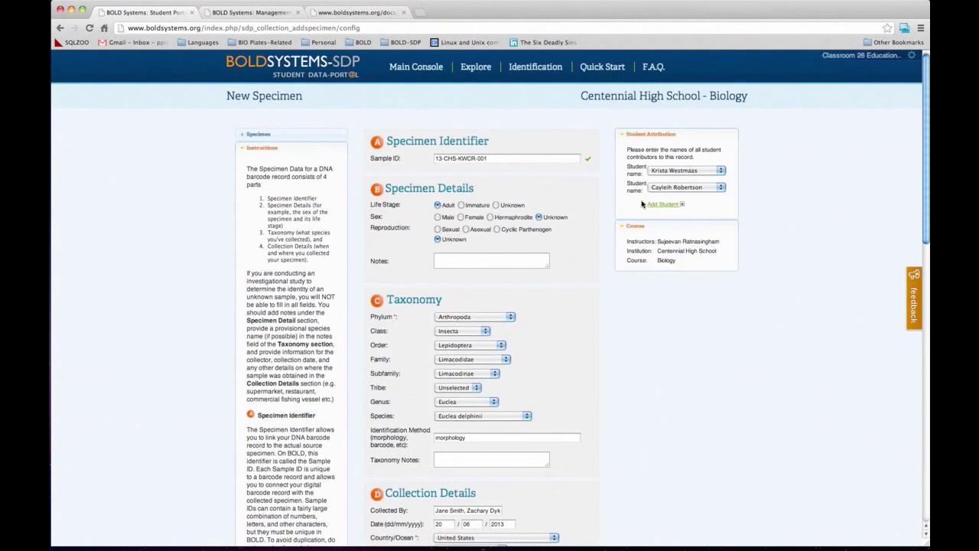
scroll(660, 247, down, 5)
click(380, 481)
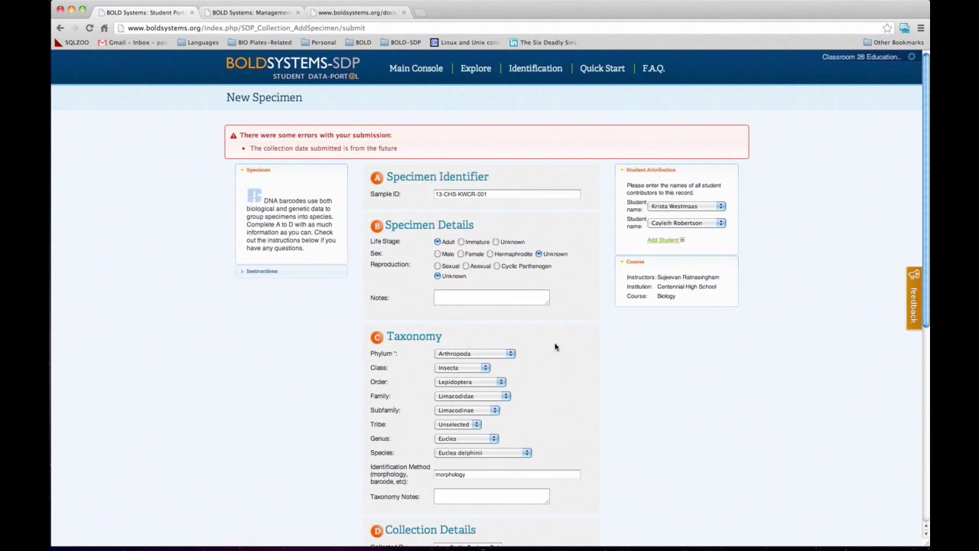
scroll(556, 346, down, 5)
scroll(556, 345, down, 1)
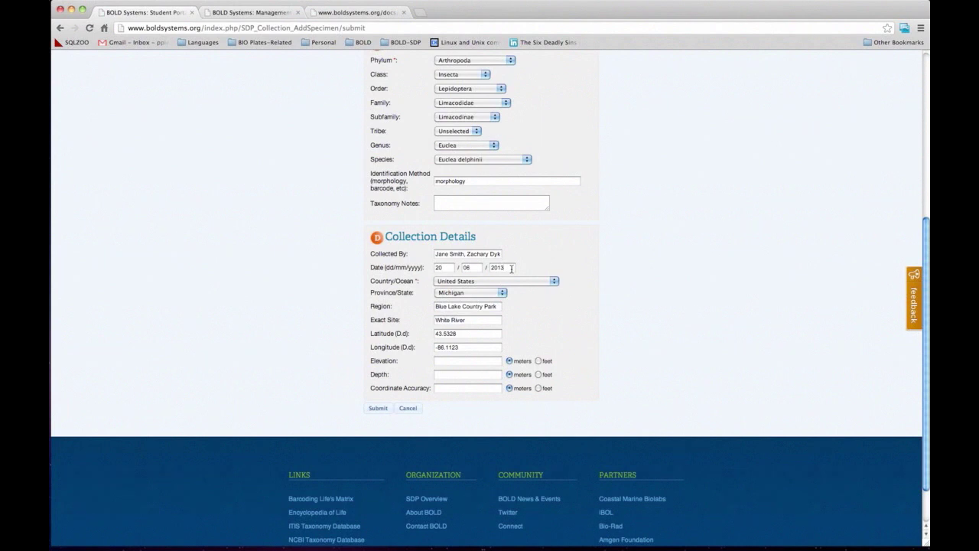
- Fix the year's last digit so the collection year reads 2012, then resubmit the record
click(511, 268)
key(BackSpace)
text(2)
scroll(630, 342, up, 10)
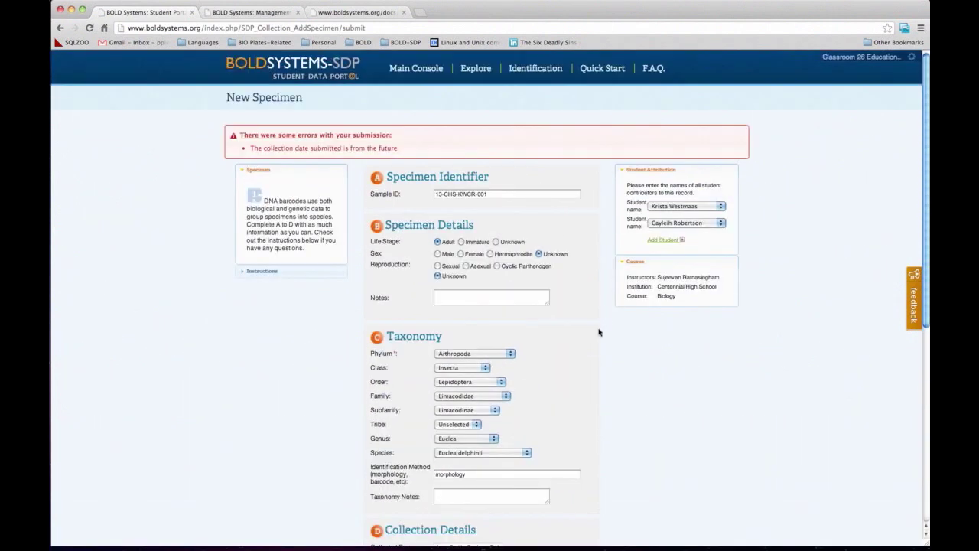
scroll(596, 331, down, 5)
scroll(596, 332, down, 1)
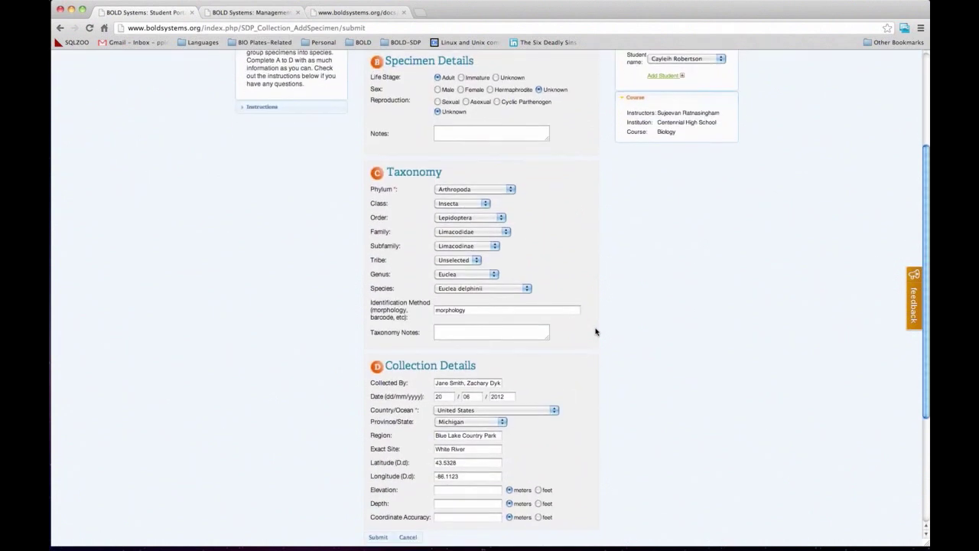
scroll(596, 331, down, 7)
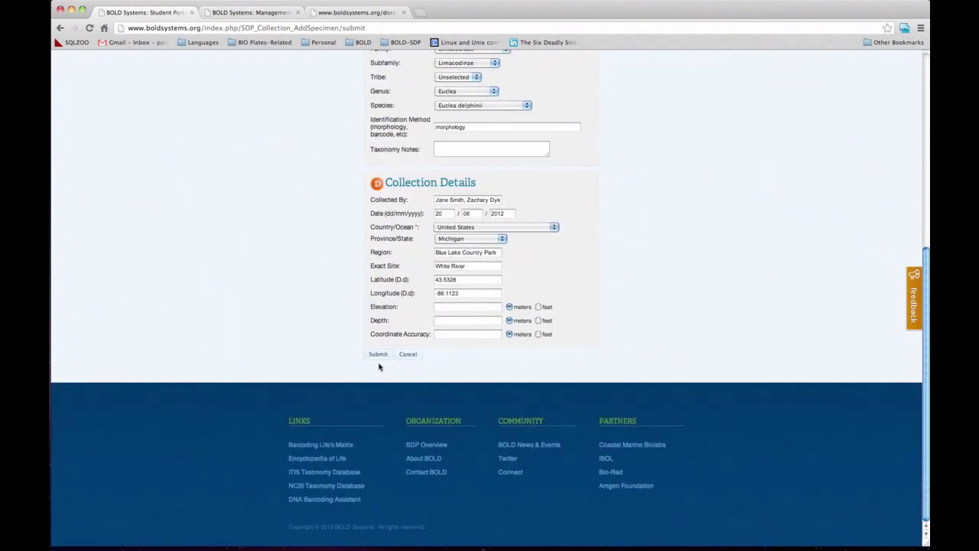
click(378, 356)
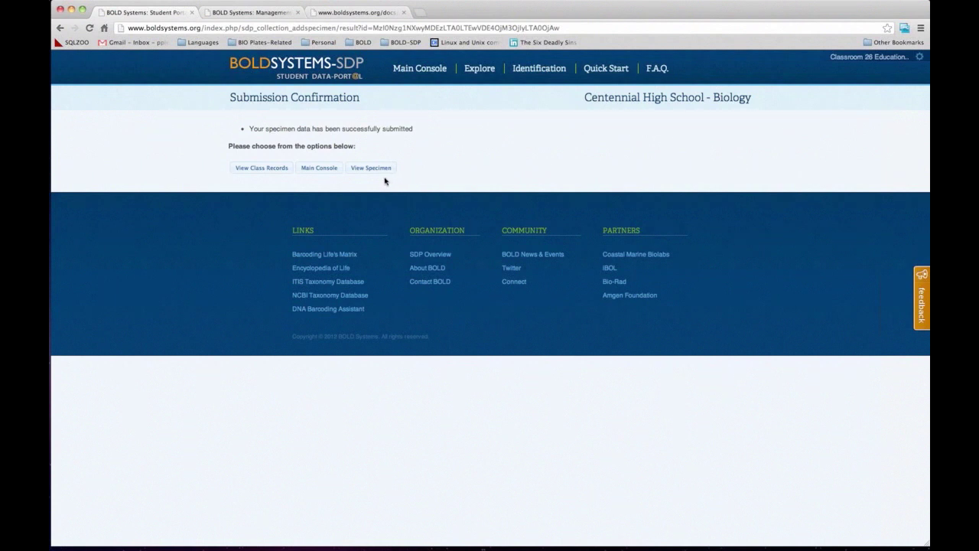
- Find the Euclea delphini row in View Class Records, then go back to Main Console
click(260, 168)
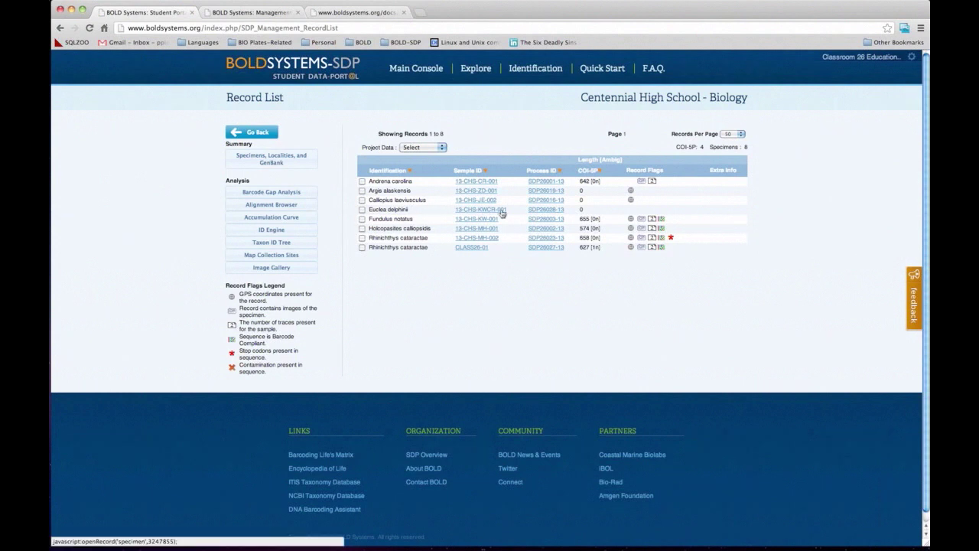
drag(506, 211, 366, 209)
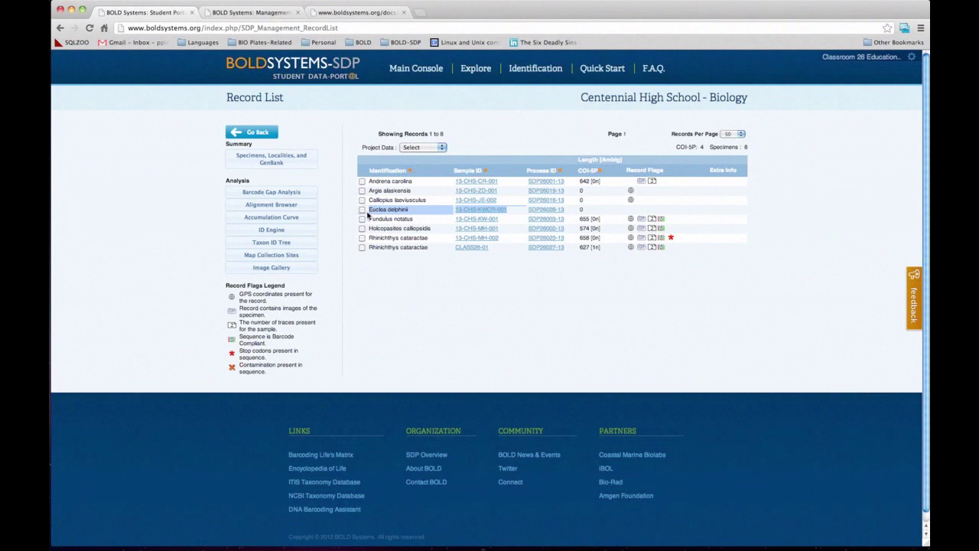
click(402, 70)
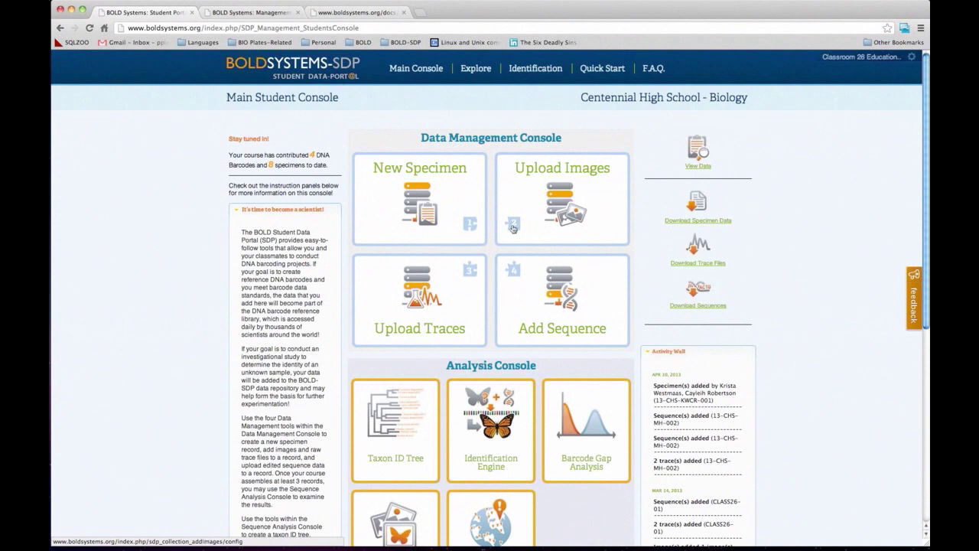
- Copy sample ID 13-CHS-KWCR-001 from the record list into the Upload Images Sample ID field
click(536, 219)
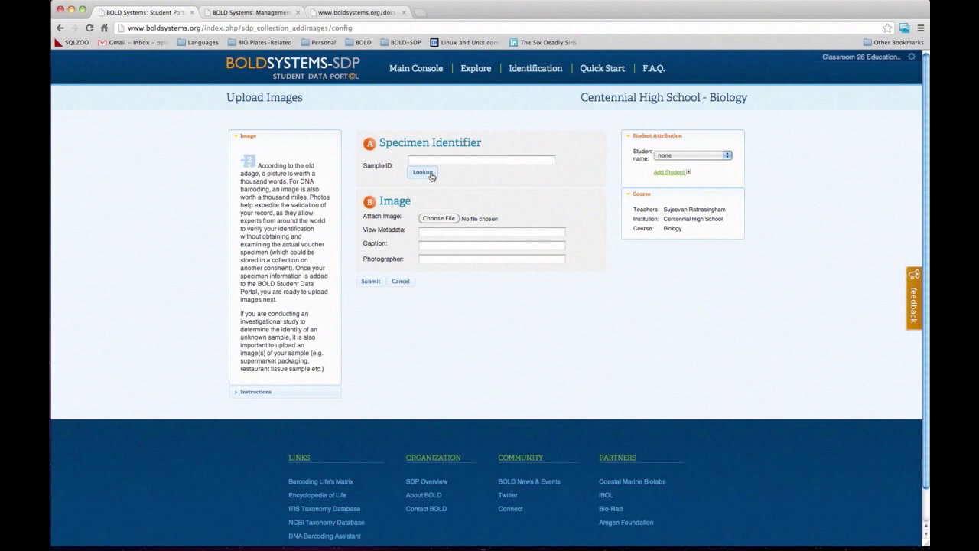
click(423, 173)
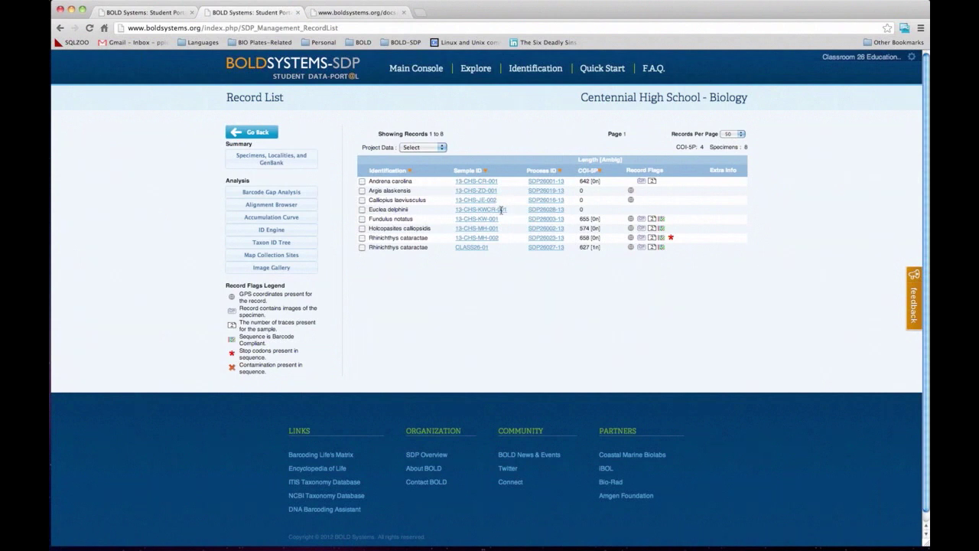
drag(508, 211, 456, 210)
key(super+c)
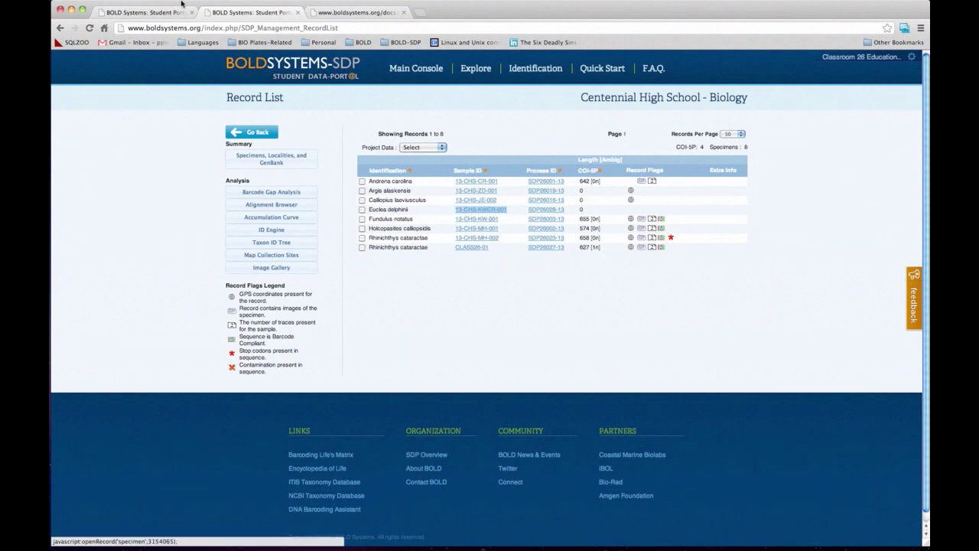
click(163, 15)
click(475, 161)
key(super+v)
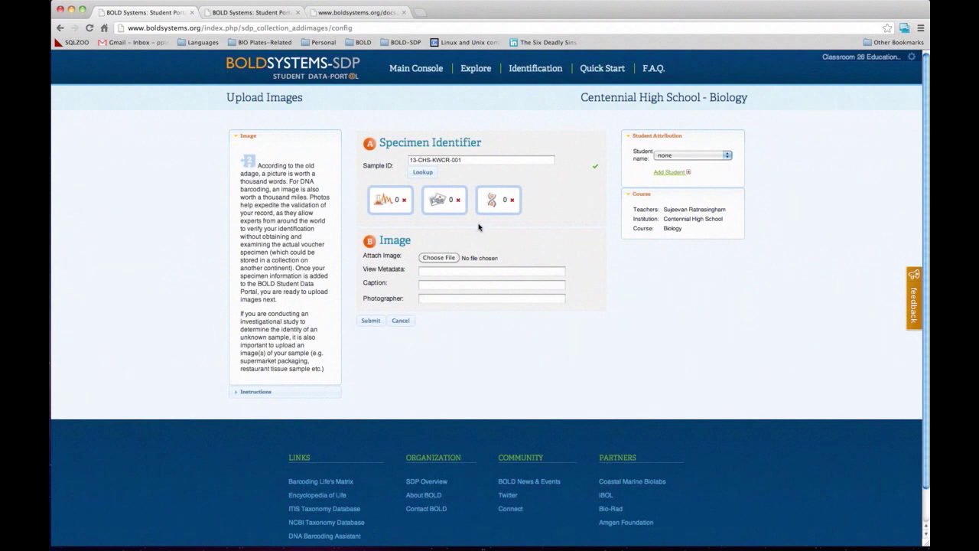
- Attach Image.JPG from the SDPWebinarPackage folder as the specimen photo
click(447, 260)
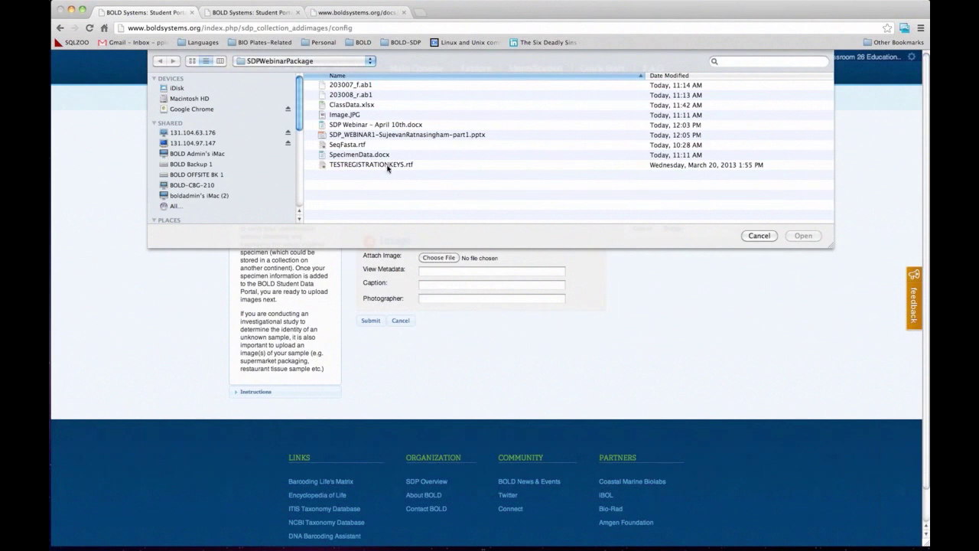
click(343, 116)
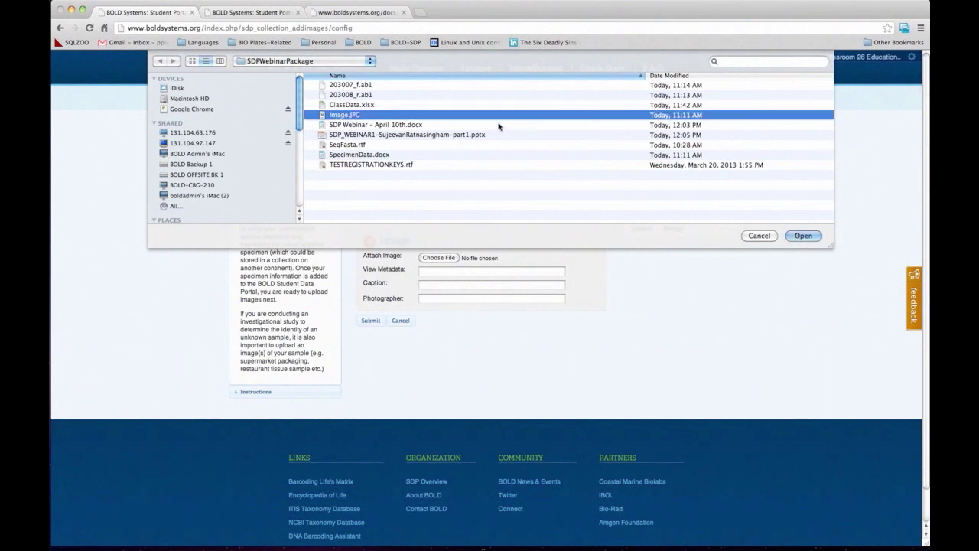
click(222, 62)
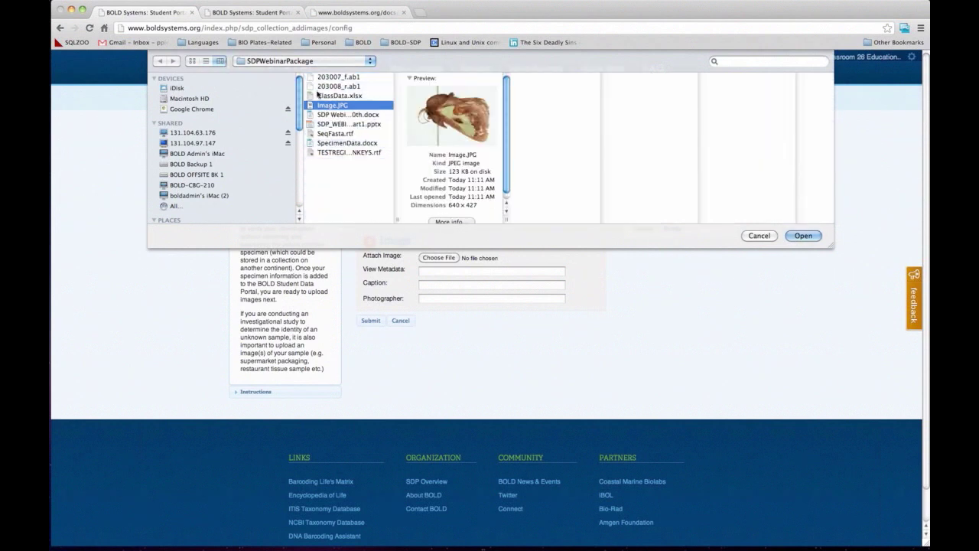
click(805, 236)
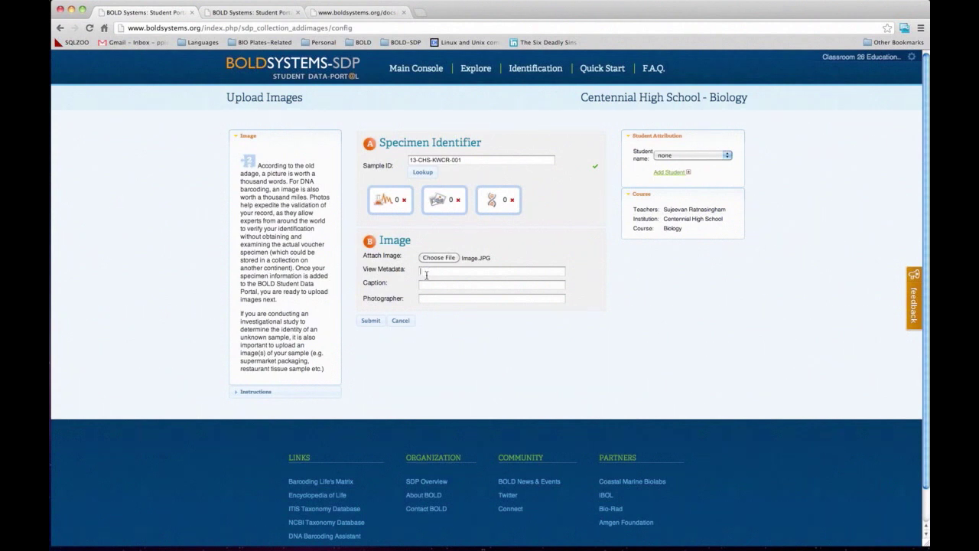
- Enter view metadata 'lateral', caption 'Pinned', and the photographer's name
text(ta)
text(teral)
click(439, 286)
text(Pinec)
scroll(439, 287, down, 2)
key(BackSpace)
key(BackSpace)
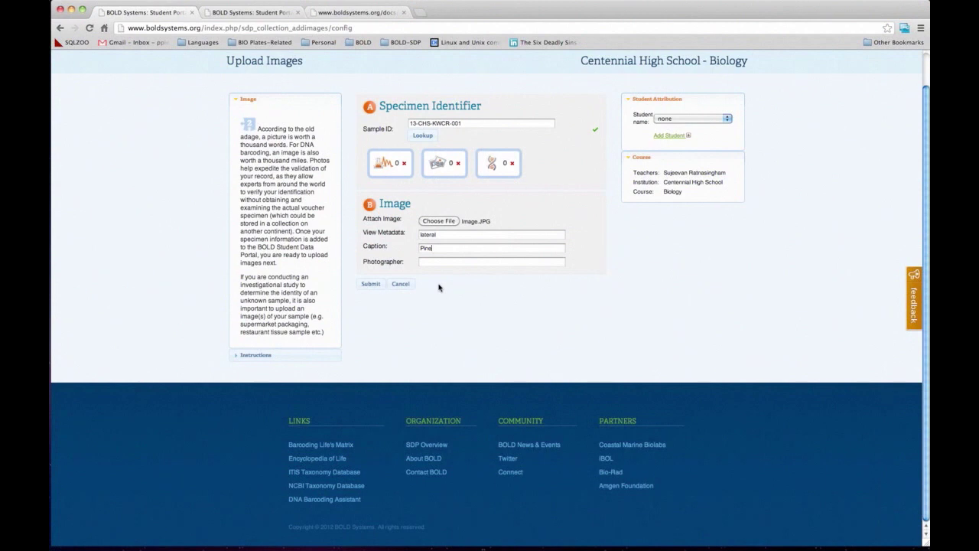
text(ned)
click(440, 262)
text(Jane Sm)
- Credit a student from the Student name list and submit the image upload
click(700, 120)
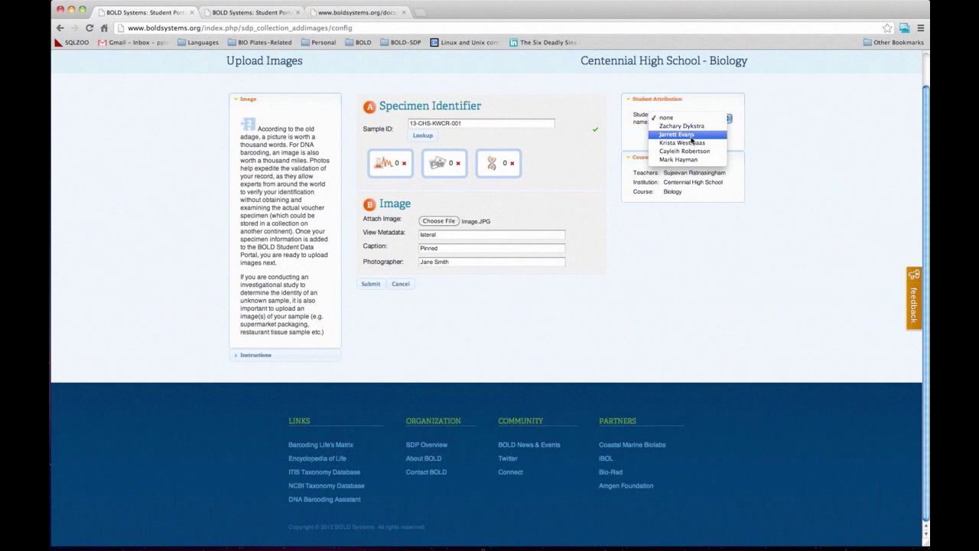
click(692, 135)
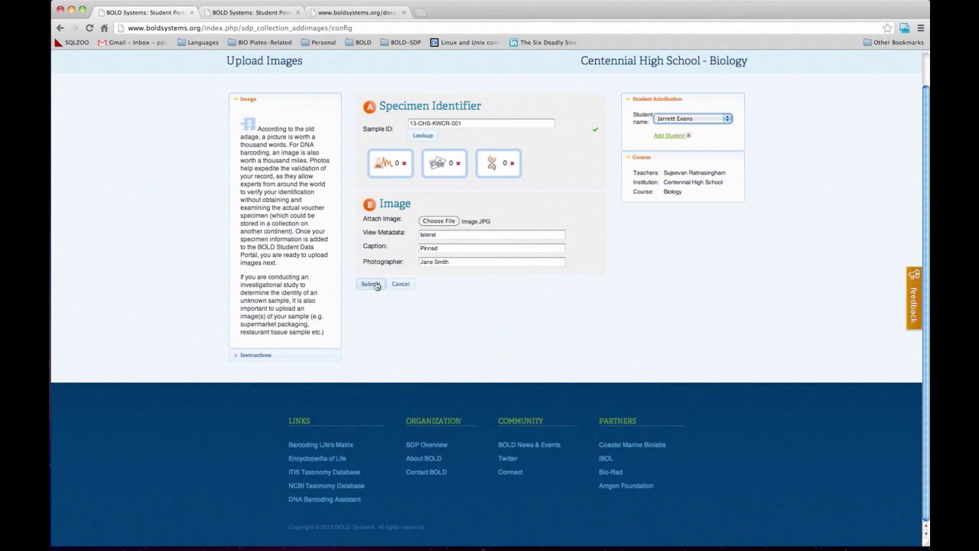
click(375, 284)
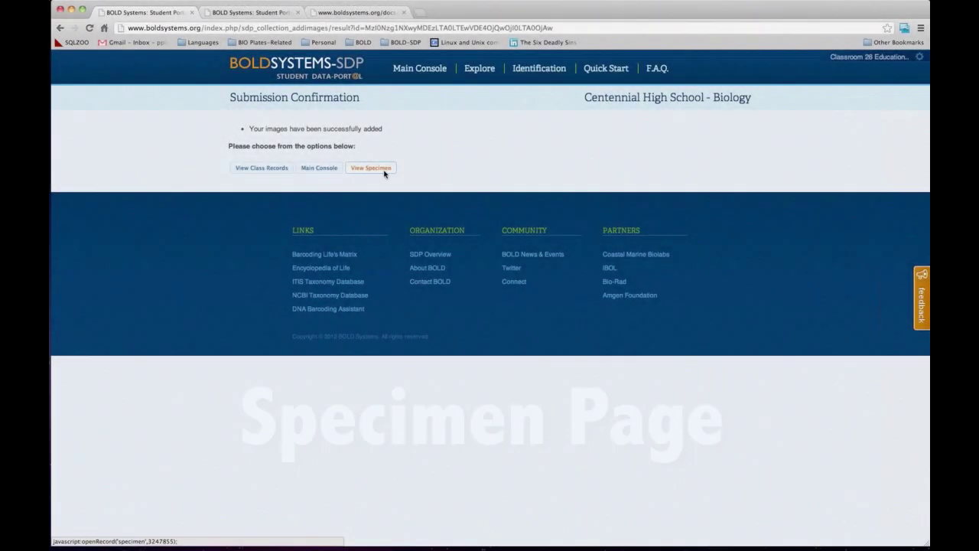
click(385, 171)
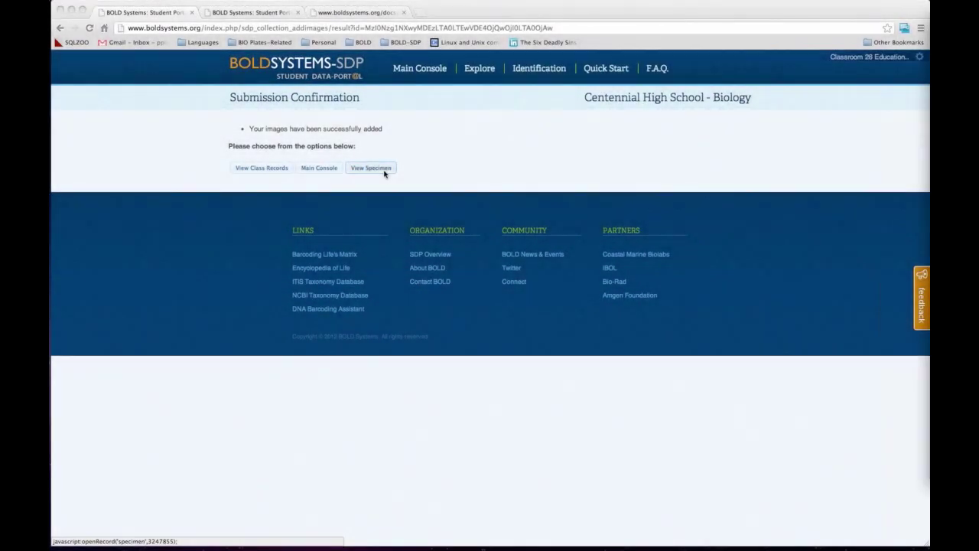
drag(926, 4, 409, 4)
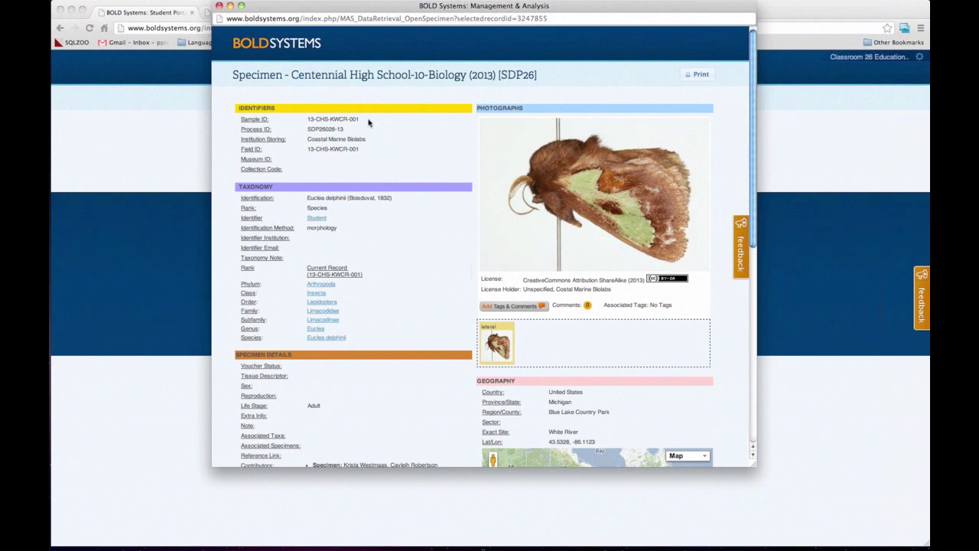
drag(351, 131, 310, 130)
click(371, 134)
drag(372, 144, 326, 141)
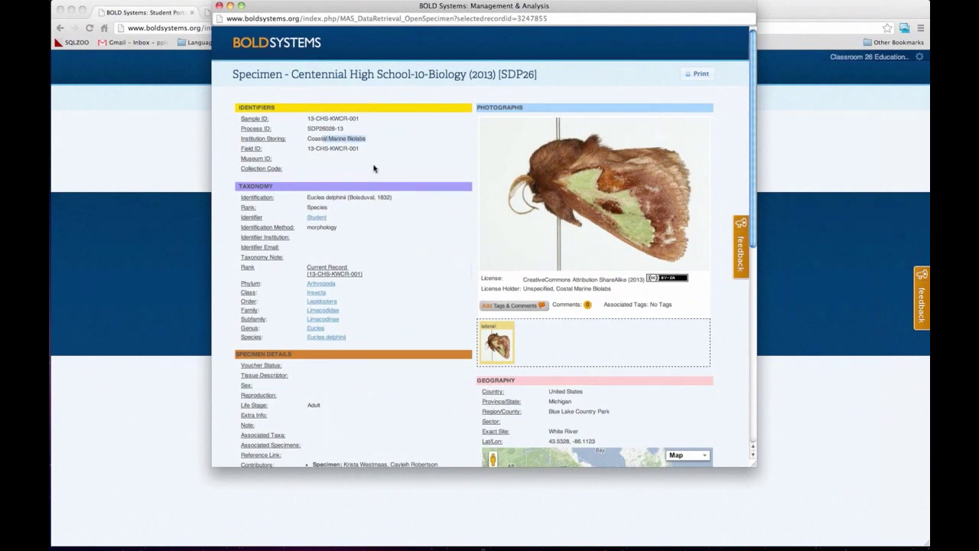
scroll(373, 163, down, 2)
scroll(373, 169, down, 5)
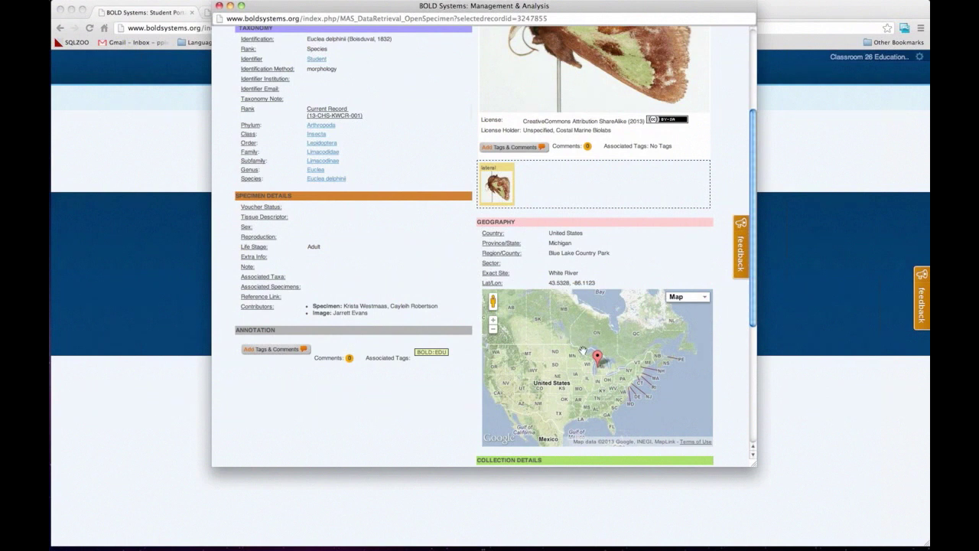
scroll(592, 355, down, 1)
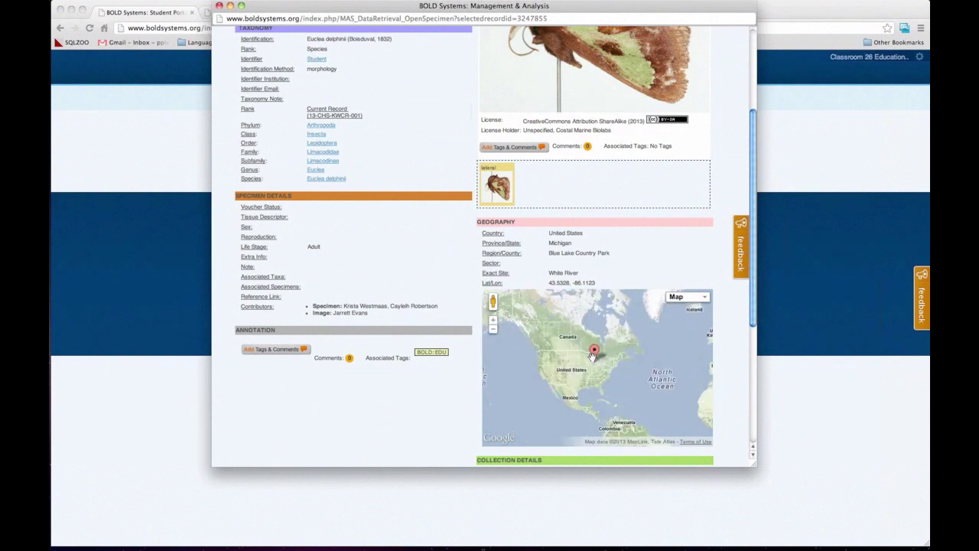
scroll(592, 355, up, 3)
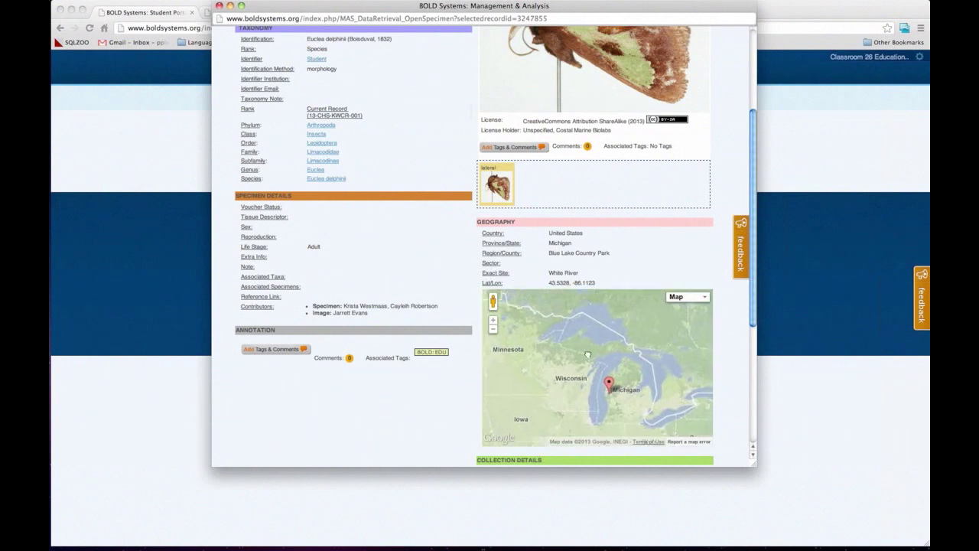
scroll(588, 354, up, 3)
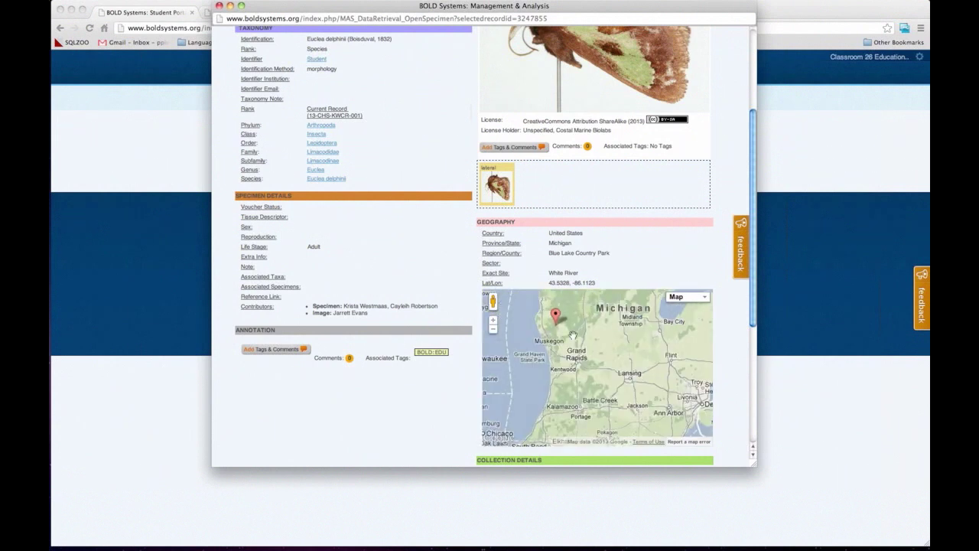
drag(573, 336, 577, 361)
scroll(419, 382, down, 2)
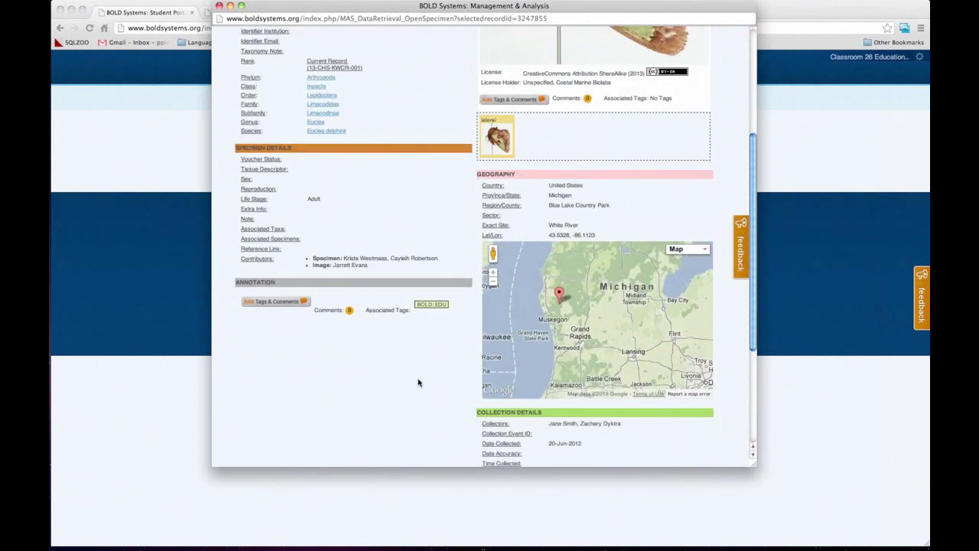
scroll(419, 383, down, 5)
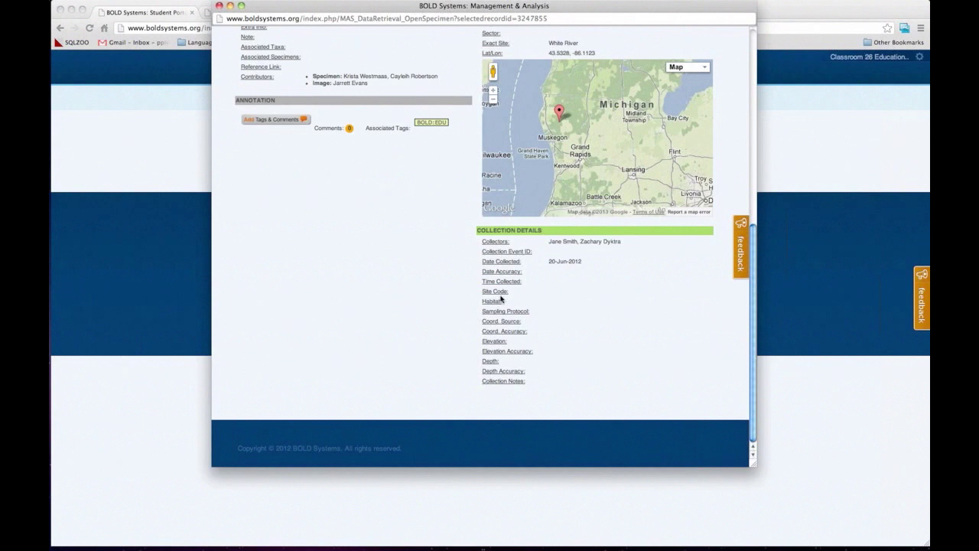
scroll(500, 301, up, 3)
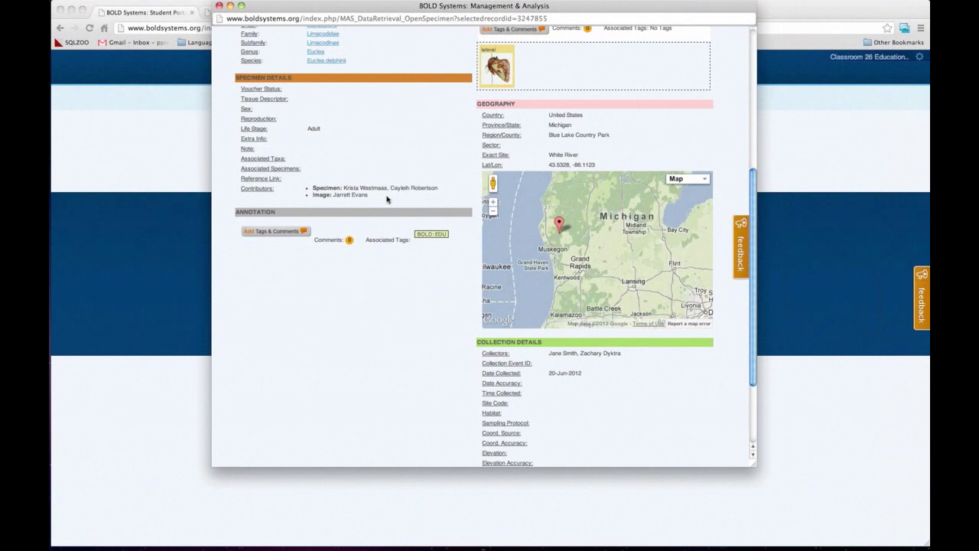
scroll(388, 200, up, 5)
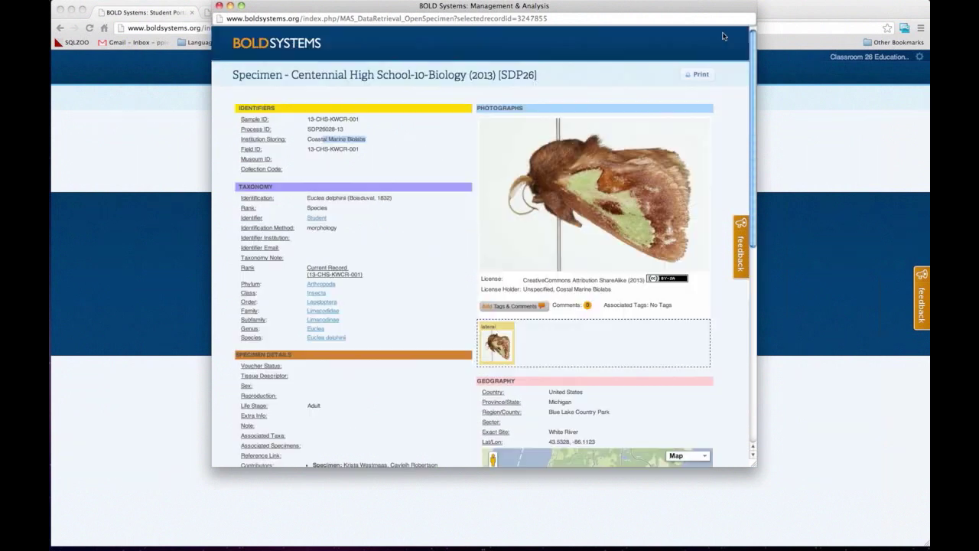
click(219, 7)
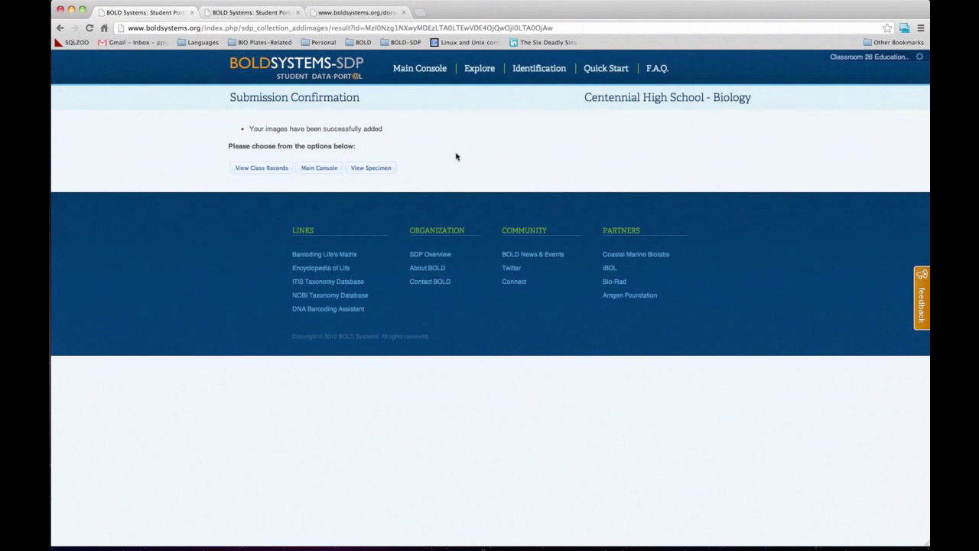
- Go back to the Main Student Console from the image submission confirmation
click(422, 70)
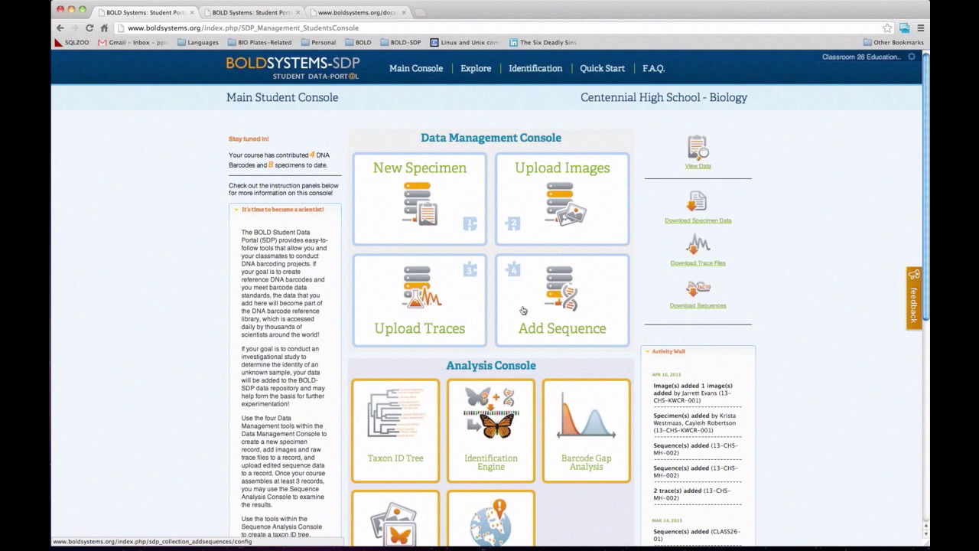
- Open the Upload Traces form and copy sample ID 13-CHS-ZD-001 from the Record List
click(433, 306)
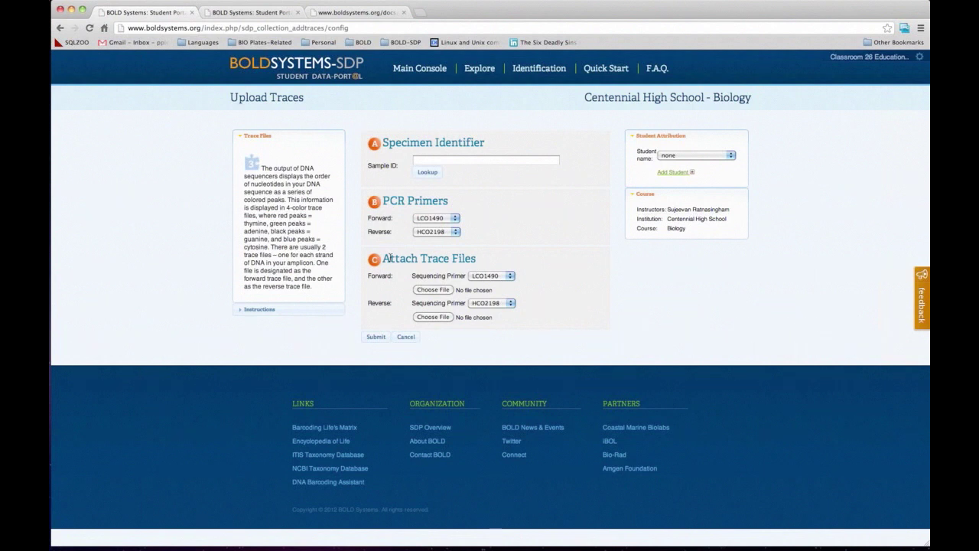
key(ctrl+Tab)
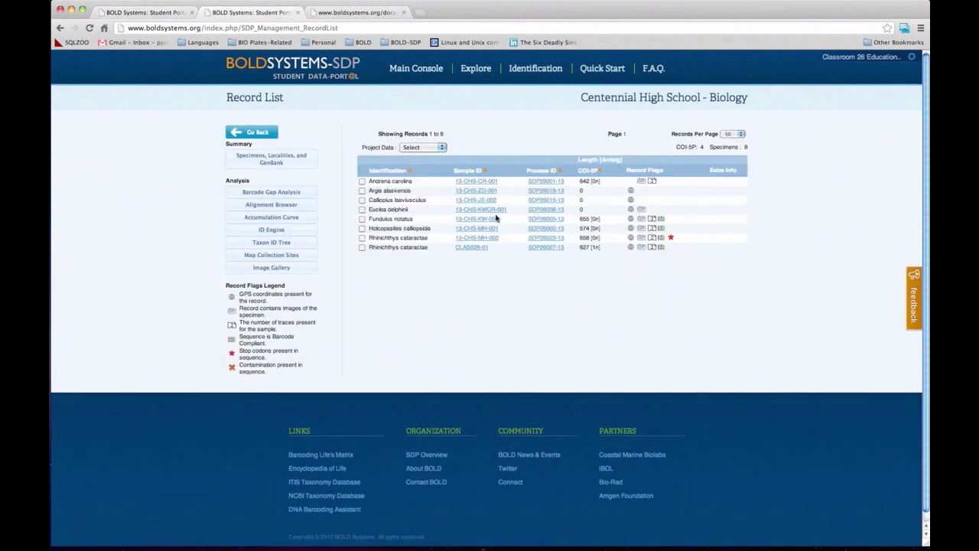
drag(508, 209, 456, 209)
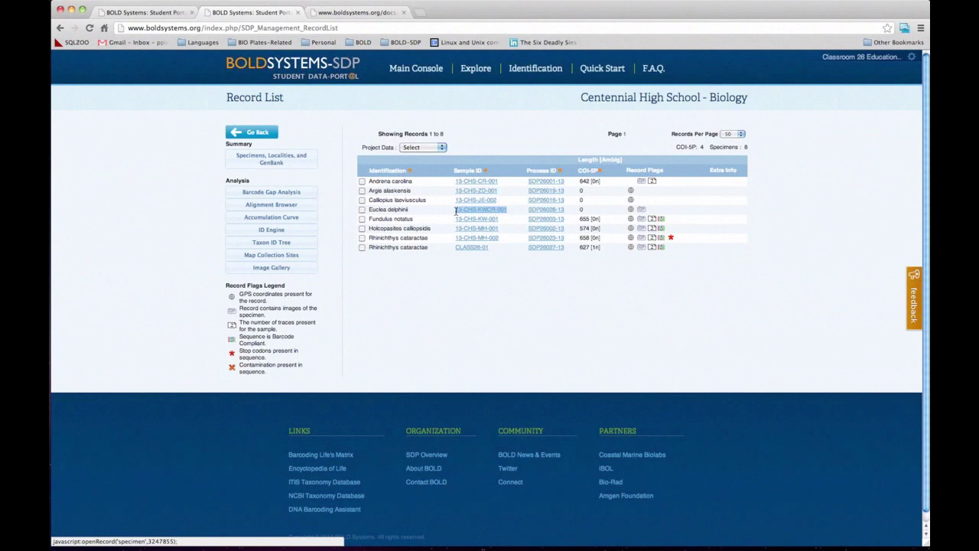
click(523, 261)
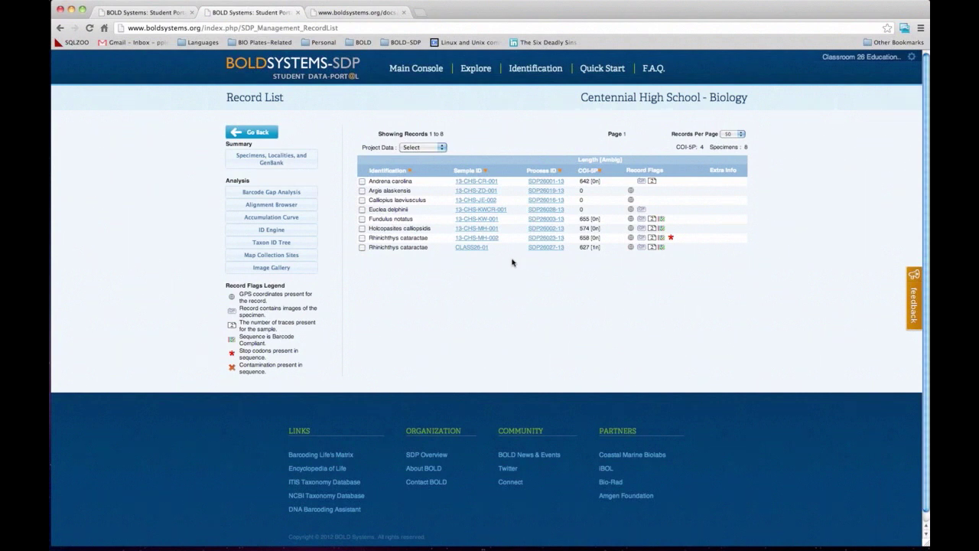
drag(502, 191, 456, 190)
key(ctrl+c)
- Paste sample ID 13-CHS-ZD-001 into the trace upload form
click(176, 14)
click(456, 160)
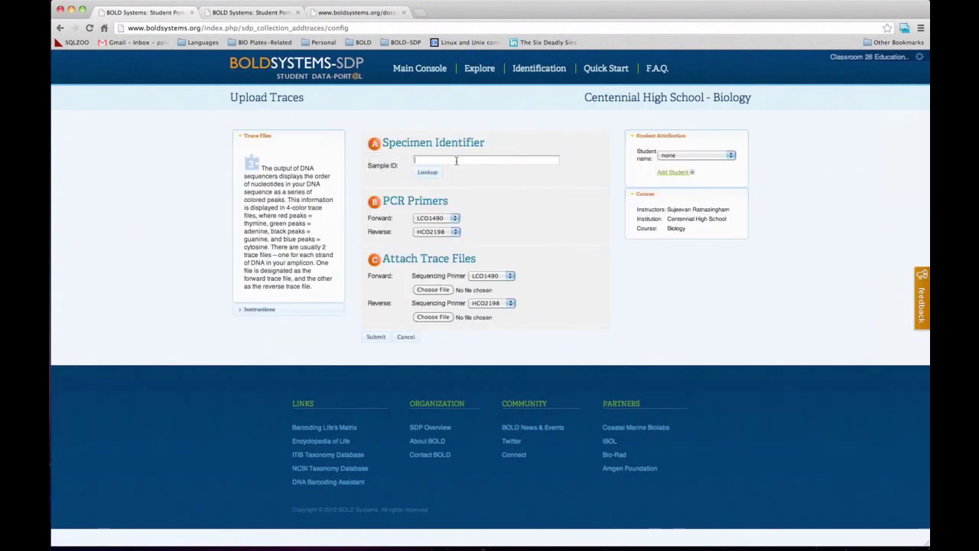
key(ctrl+v)
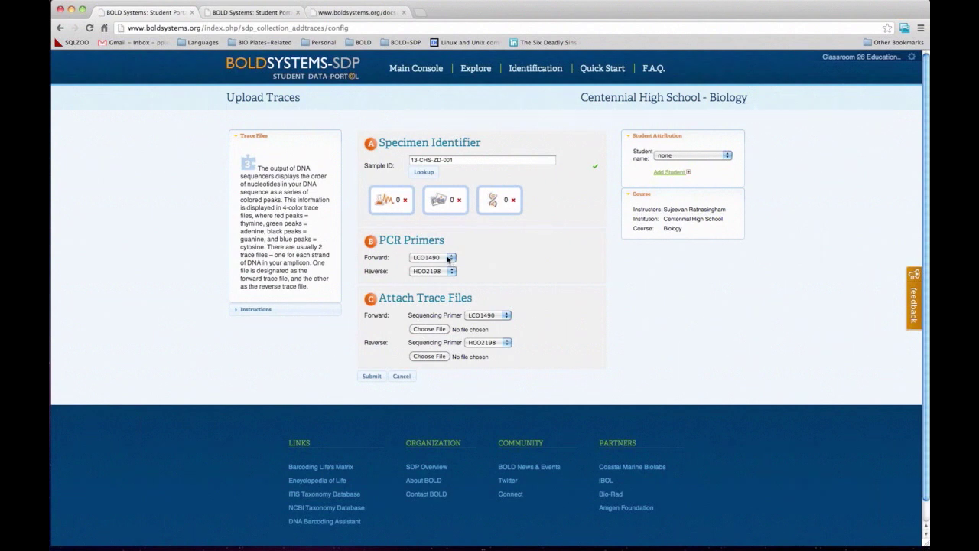
- Keep LCO1490 as the forward primer and start attaching the forward trace
click(449, 259)
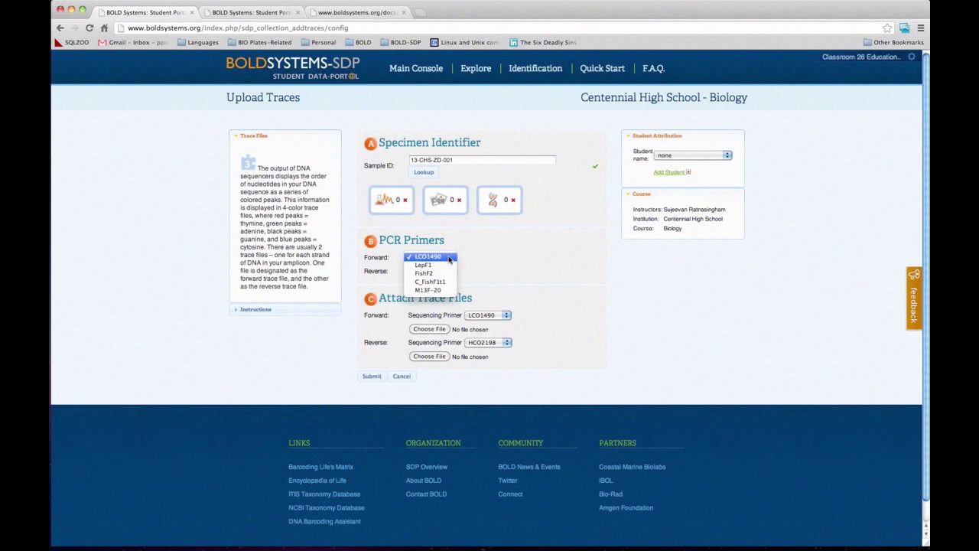
click(442, 258)
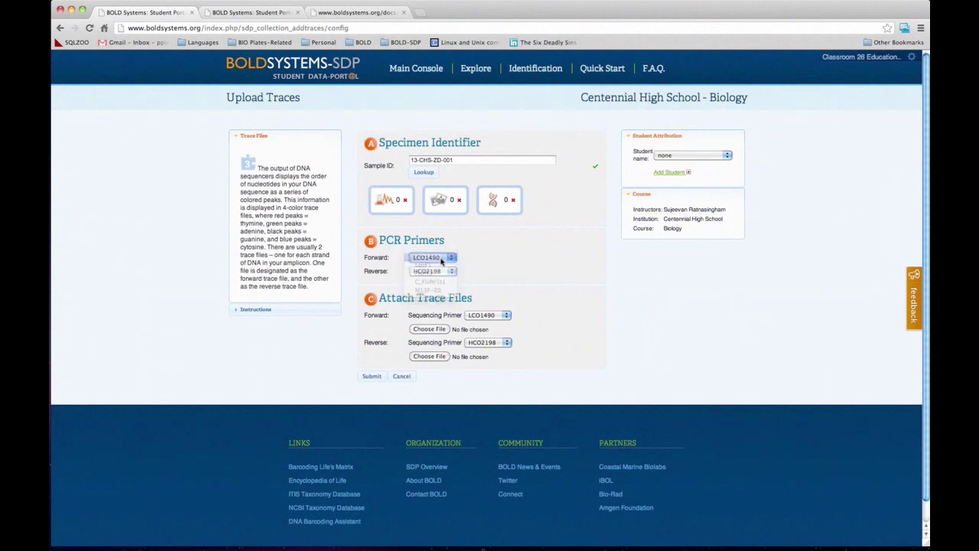
click(486, 268)
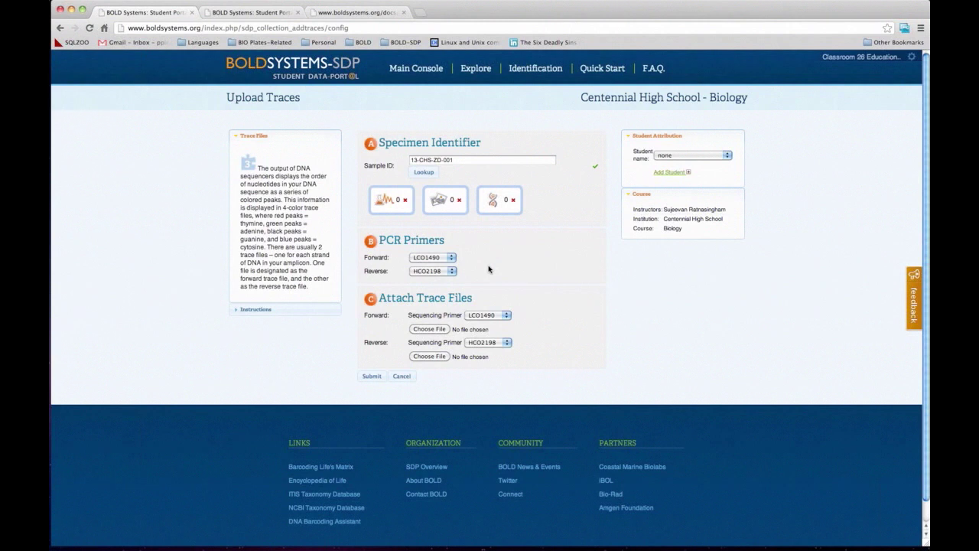
scroll(489, 269, down, 2)
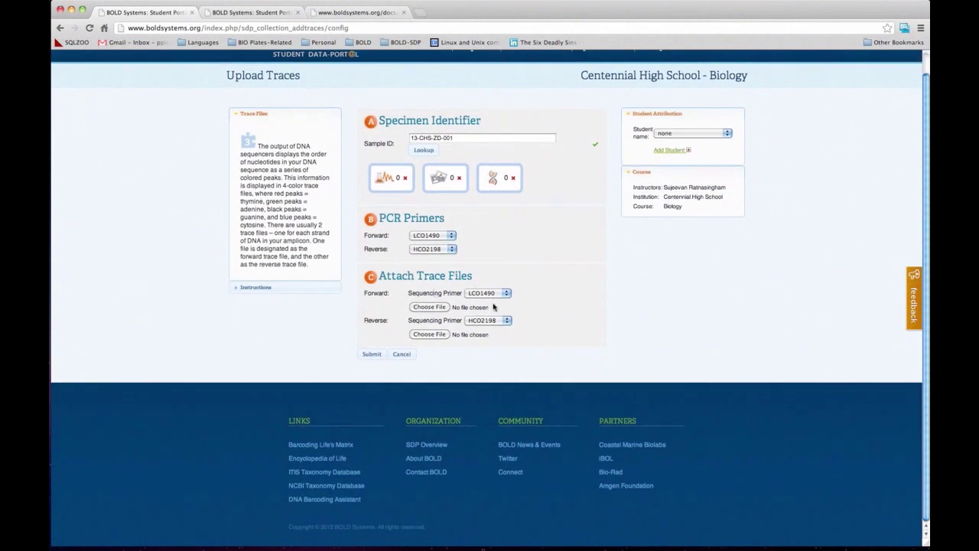
click(437, 309)
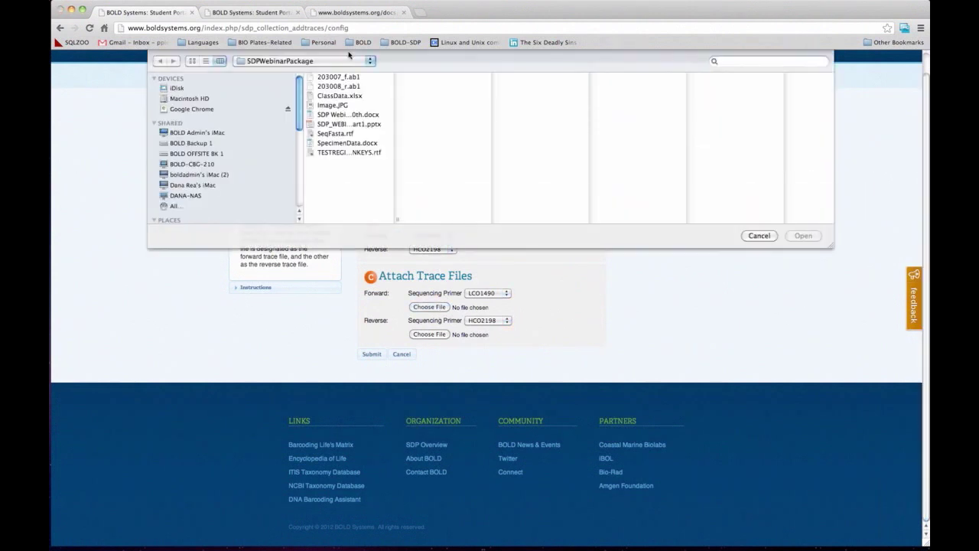
- Attach 203007_f.ab1 as the forward trace and 203008_r.ab1 as the reverse trace
click(354, 79)
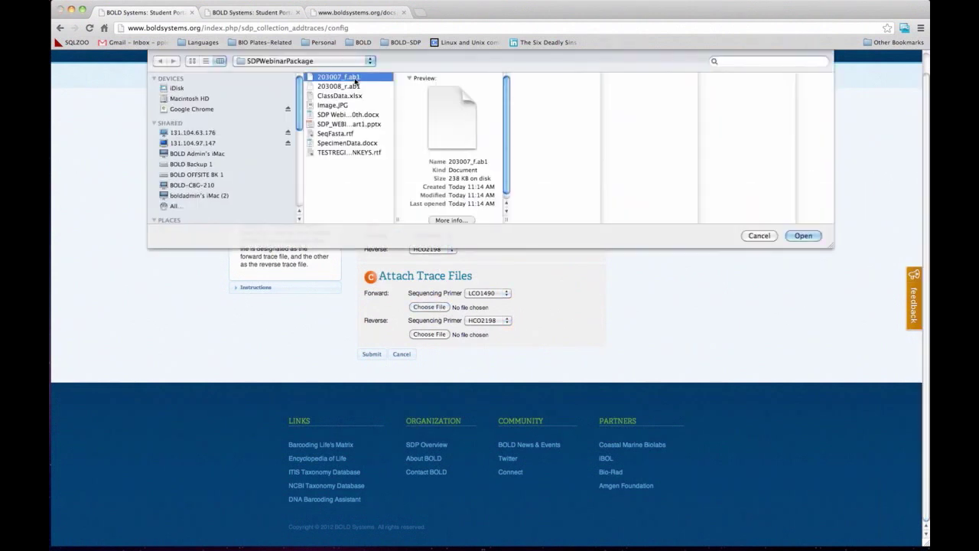
click(803, 236)
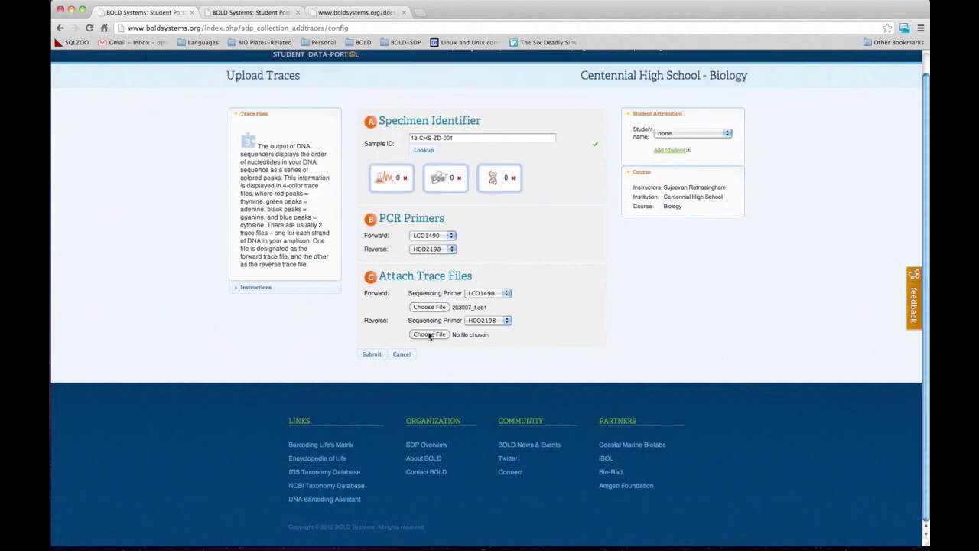
click(430, 335)
click(331, 86)
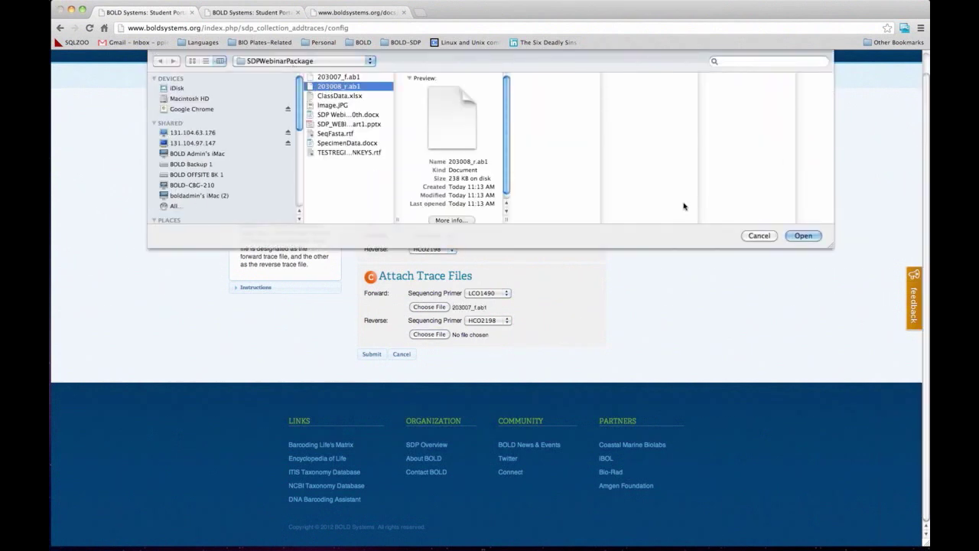
click(803, 235)
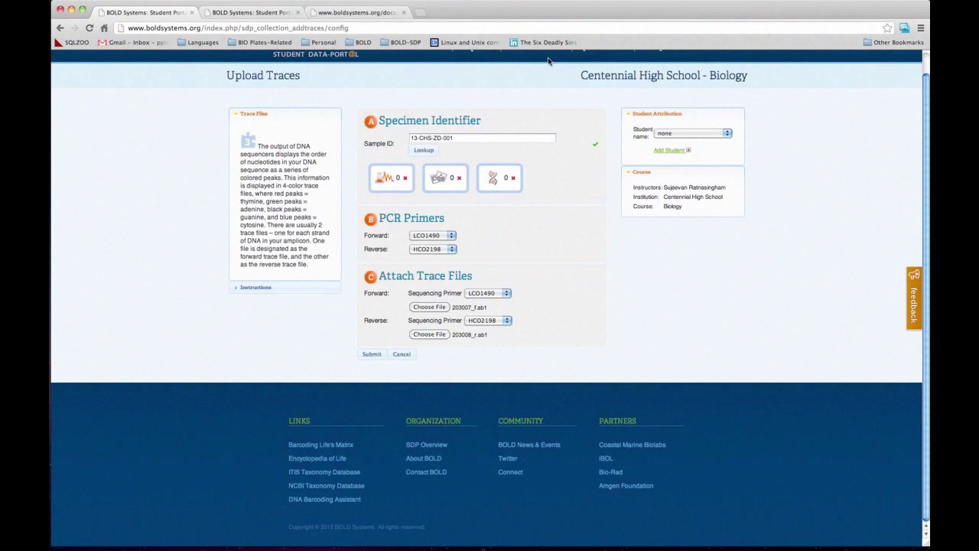
- Credit a student in Student name and submit the two trace files
click(713, 134)
click(713, 175)
click(371, 355)
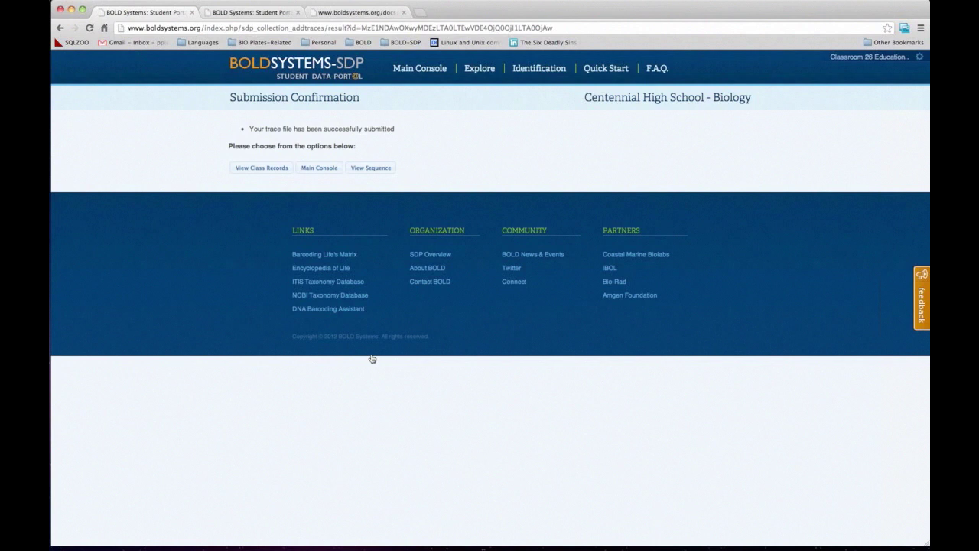
- Open Add Sequence for specimen 13-CHS-ZD-001 and launch the BOLD Sequence Editor
click(434, 69)
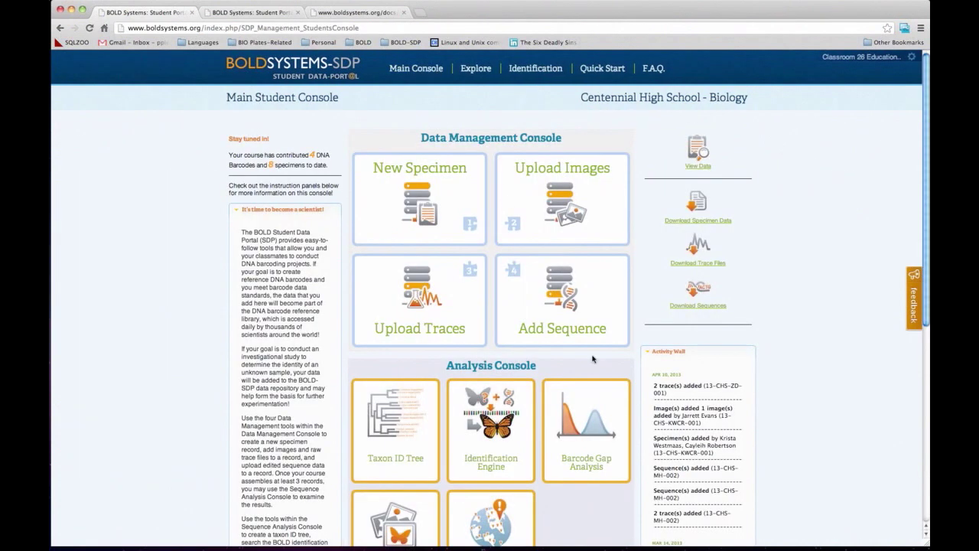
click(562, 329)
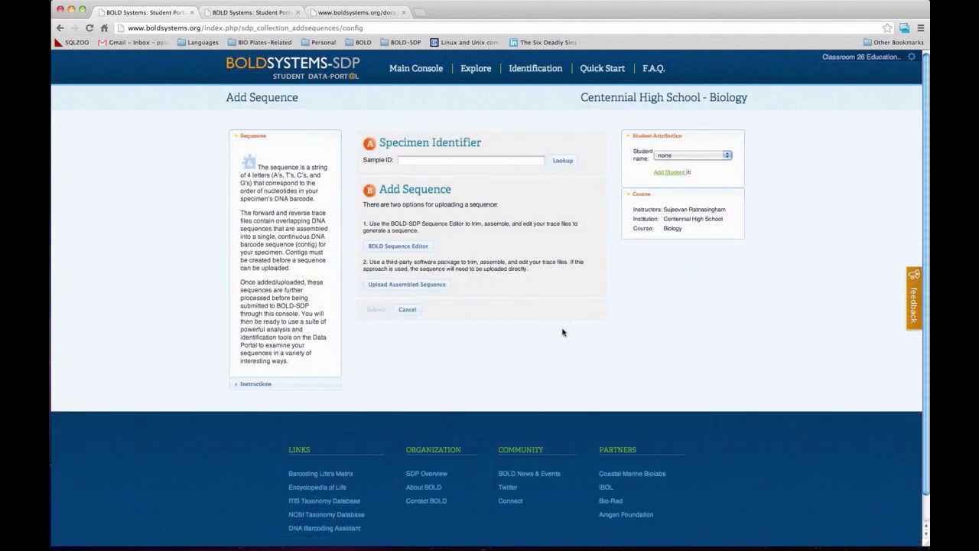
click(563, 160)
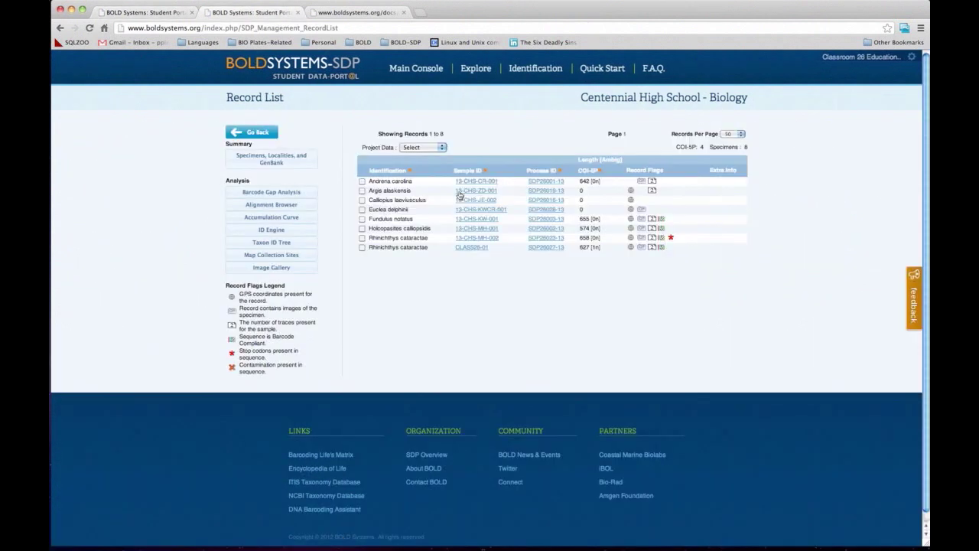
drag(494, 192, 456, 192)
key(ctrl+c)
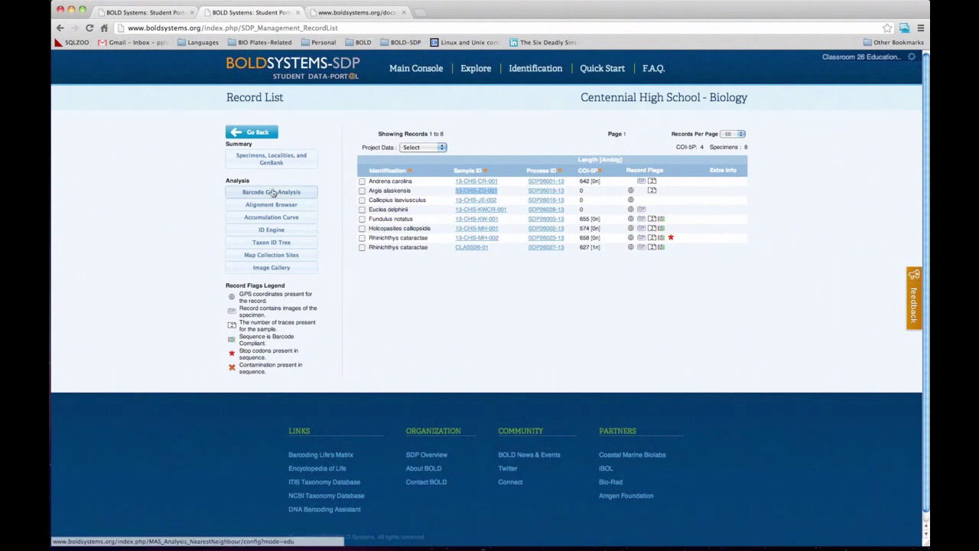
click(143, 13)
key(ctrl+v)
key(Return)
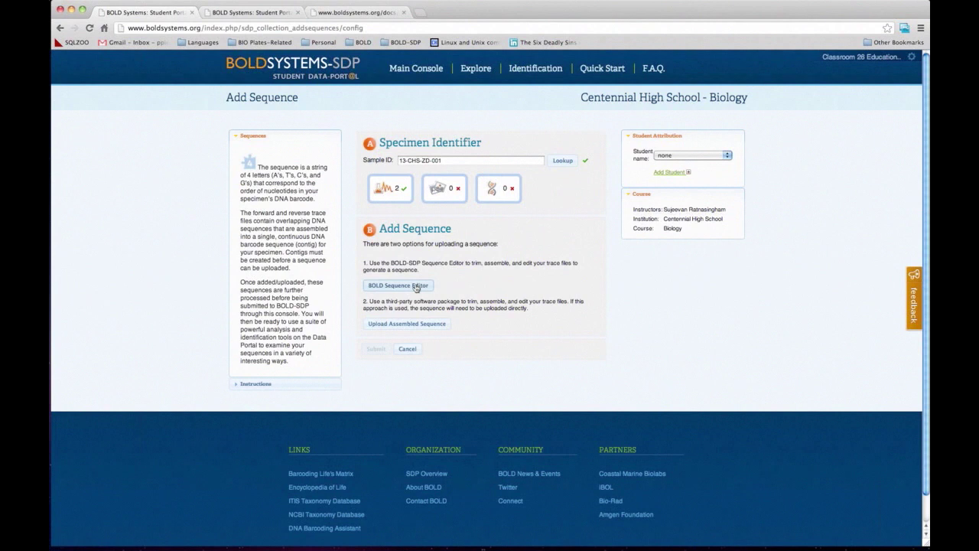
click(416, 288)
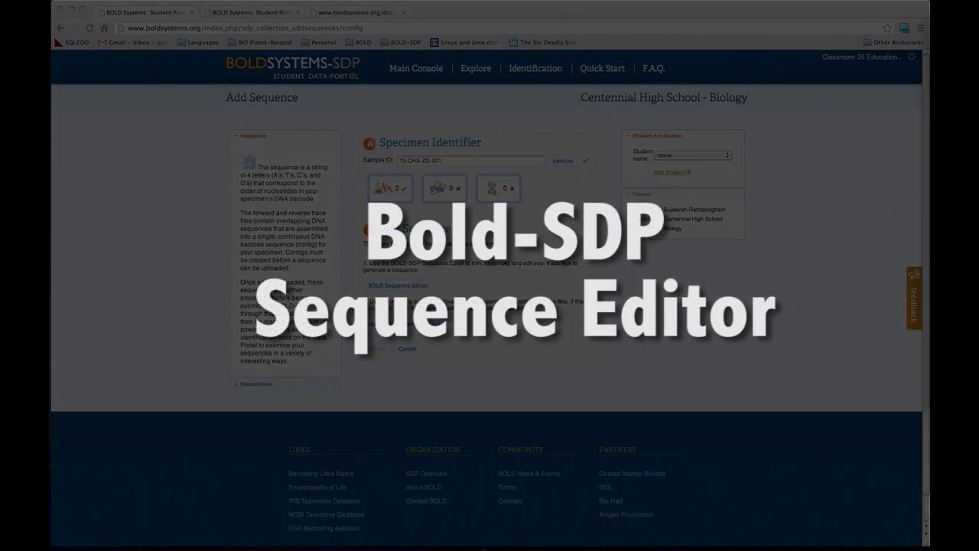
- Bring the Online Sequence Editor into view and scroll the traces to around base 620
drag(929, 29, 447, 12)
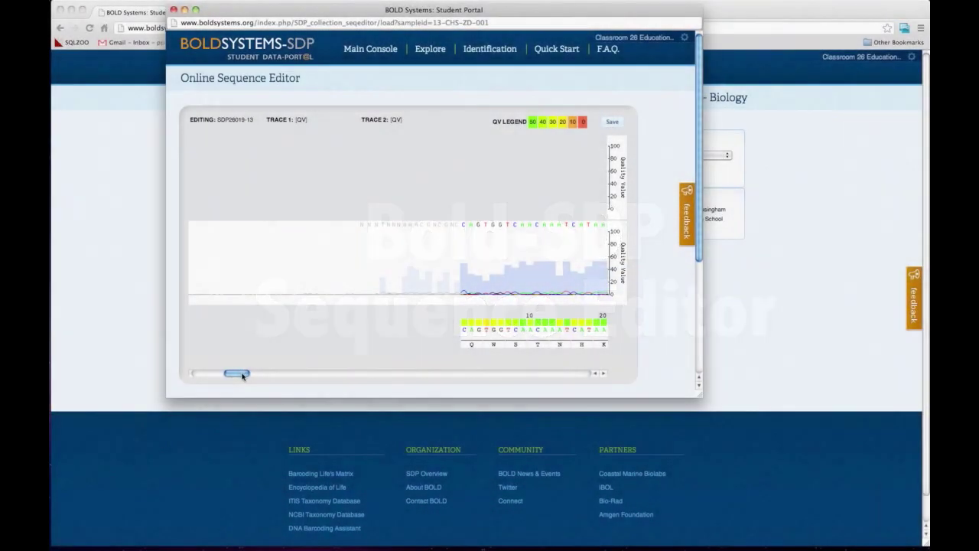
click(289, 374)
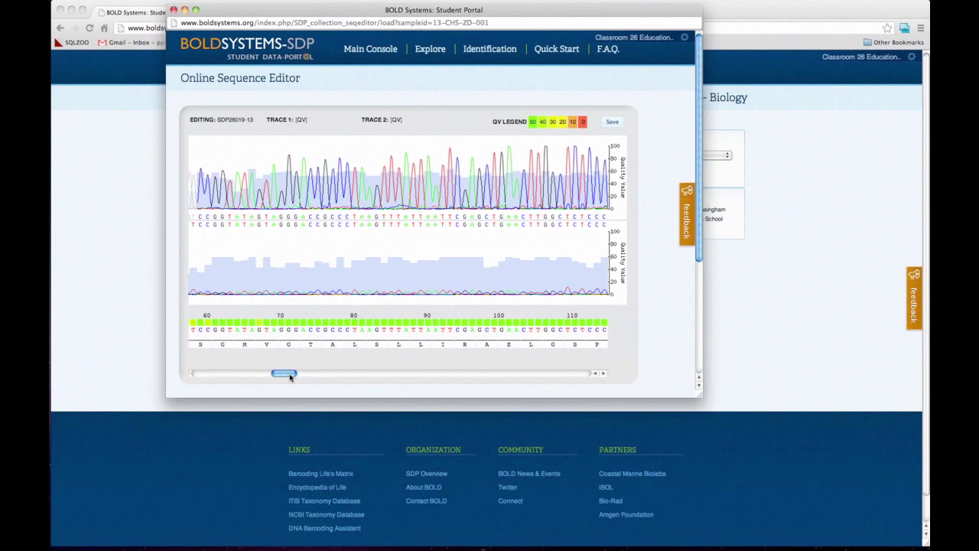
drag(290, 377, 328, 377)
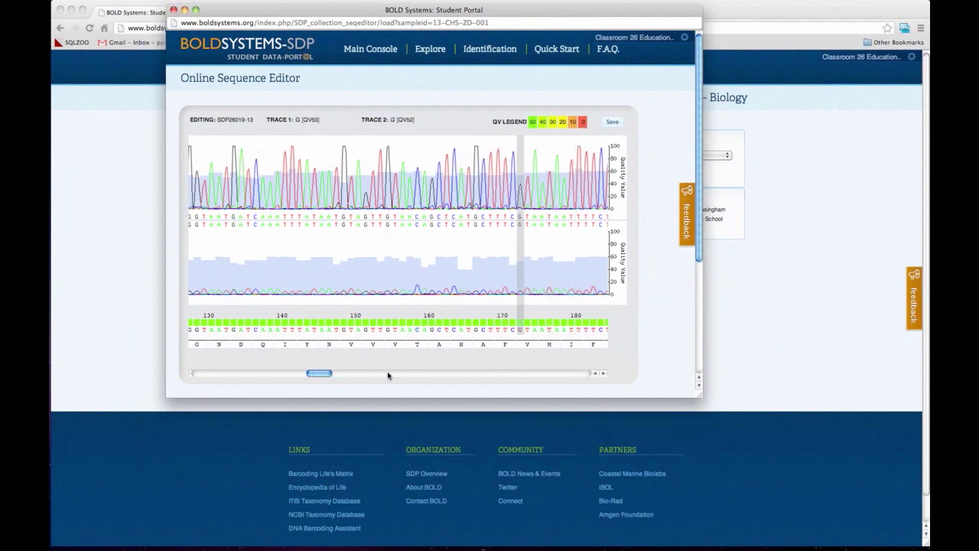
drag(315, 375, 559, 366)
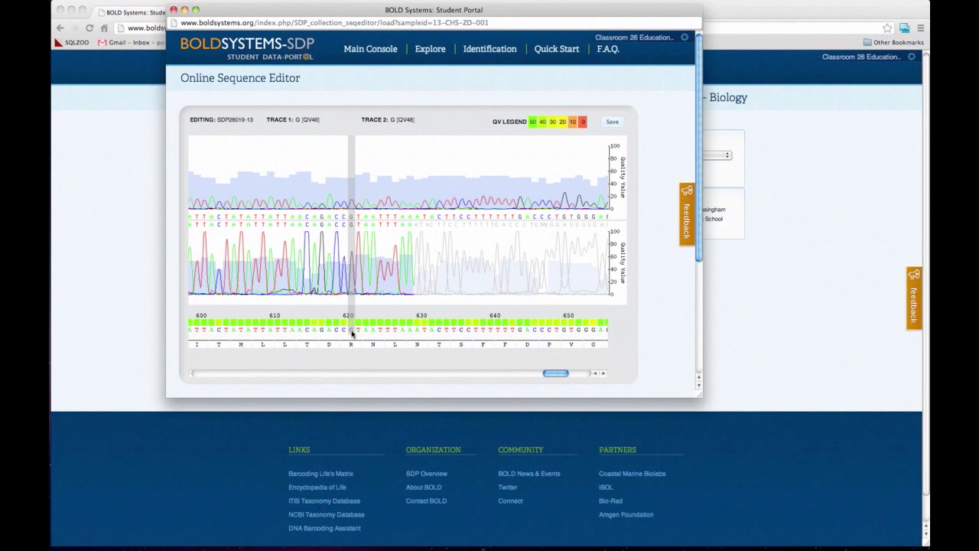
- Check base 621, leaving its call on CALL, then save the sequence and confirm the alert
click(352, 333)
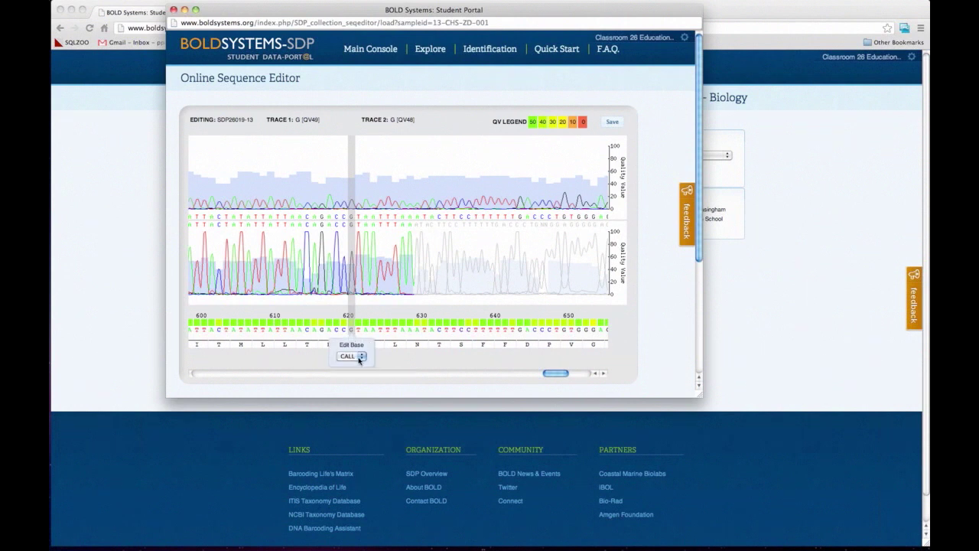
click(363, 358)
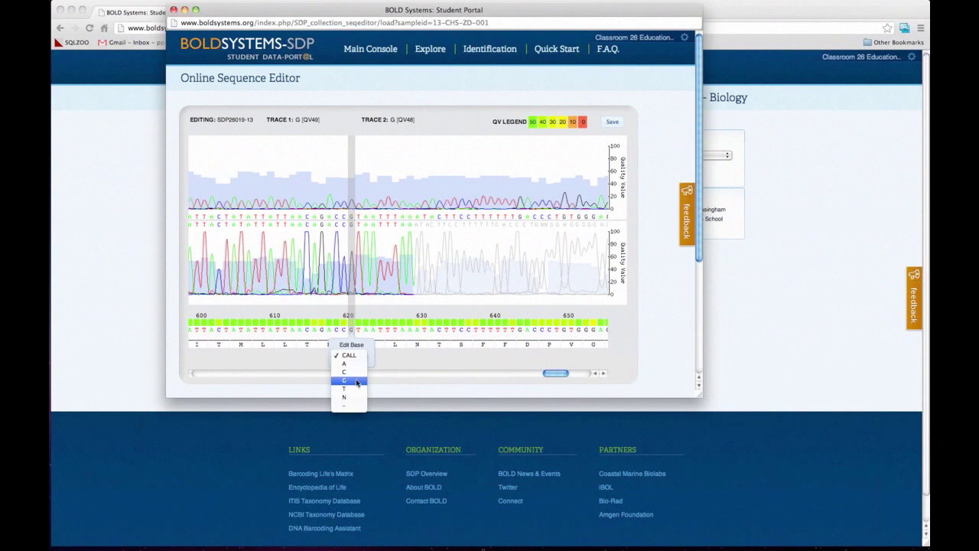
key(Escape)
click(354, 384)
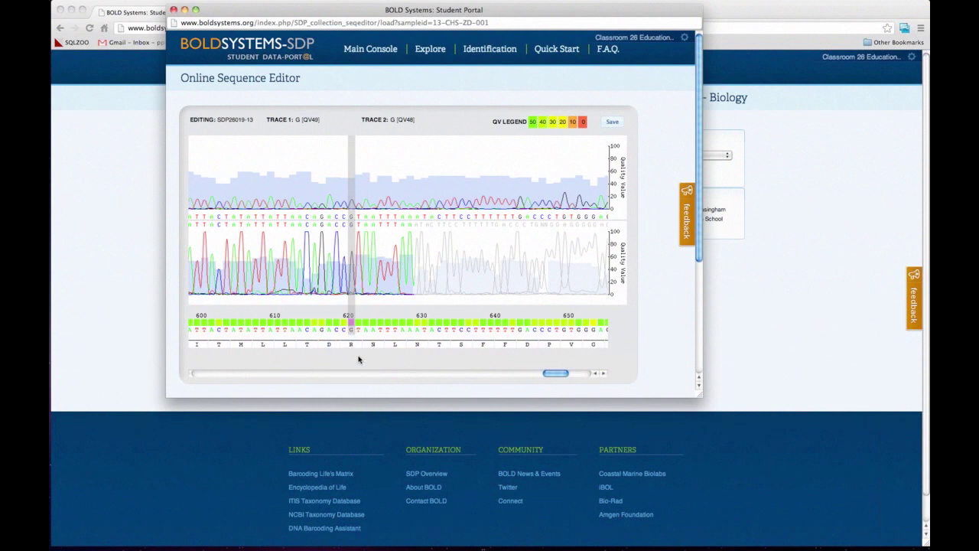
click(357, 331)
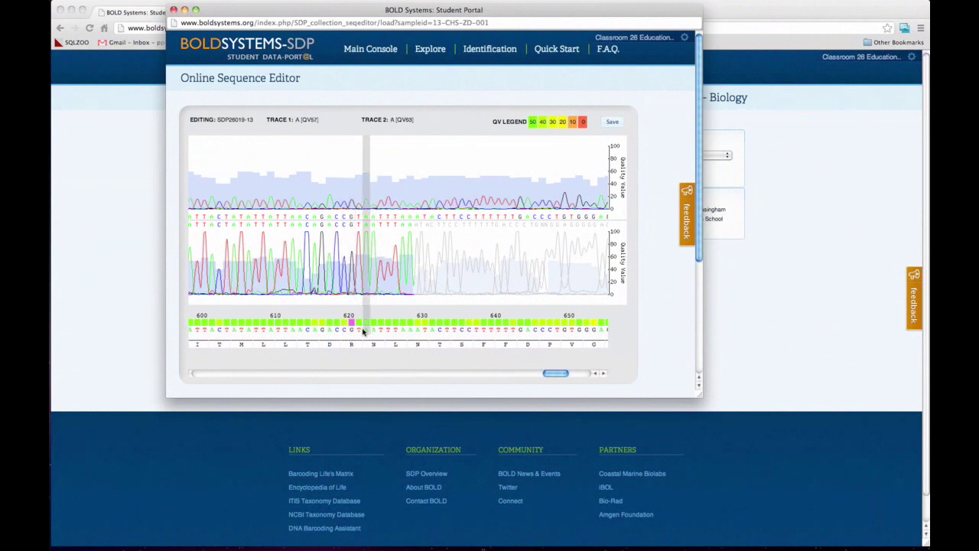
click(352, 329)
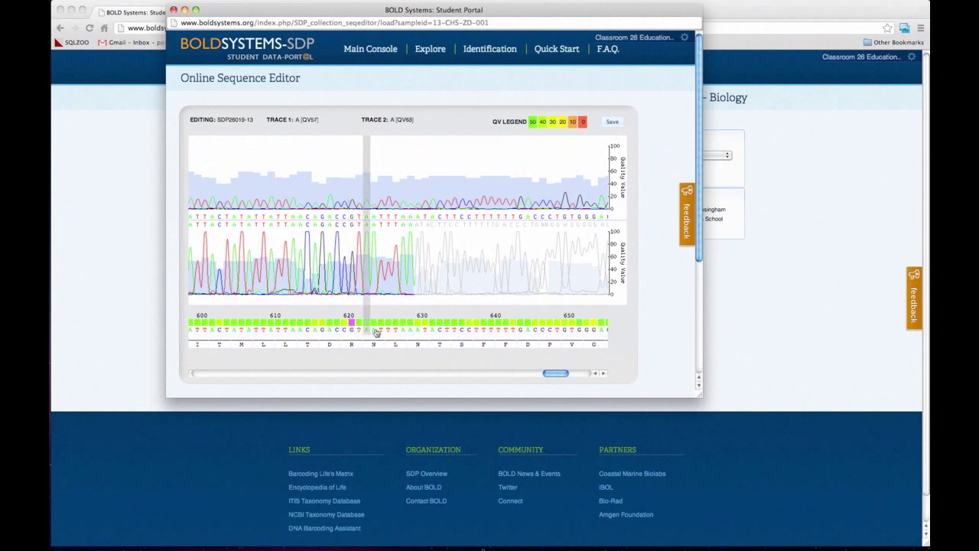
mouse_move(558, 374)
mouse_down()
mouse_move(585, 375)
mouse_move(544, 375)
mouse_up()
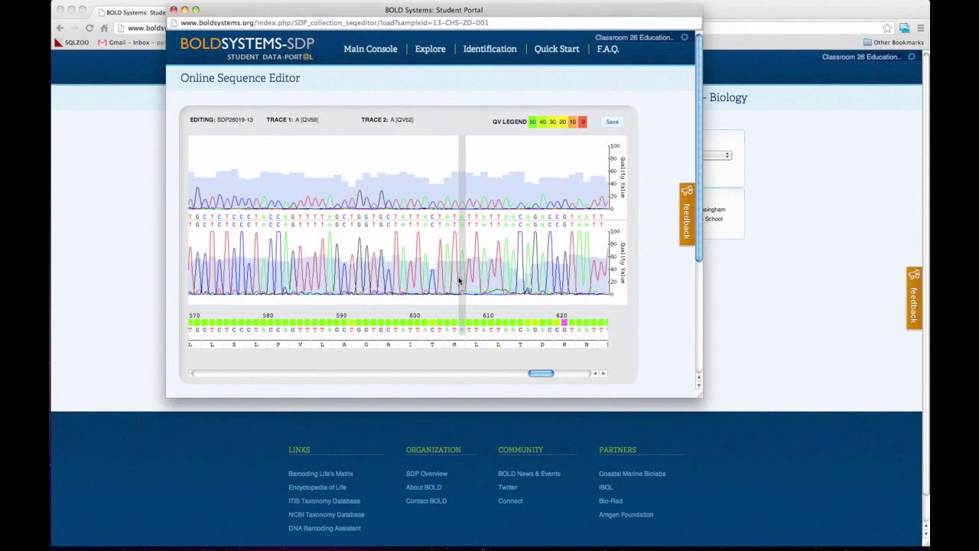
click(614, 123)
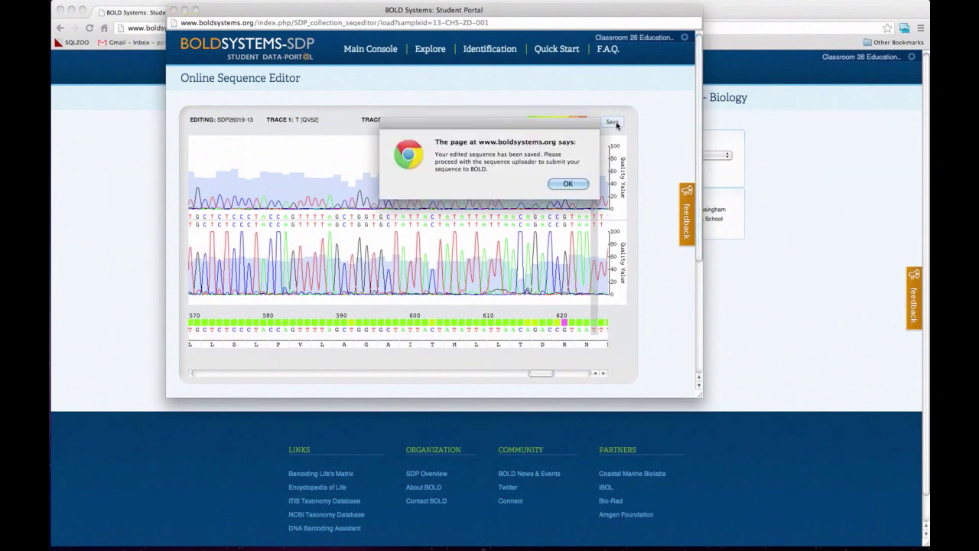
click(567, 185)
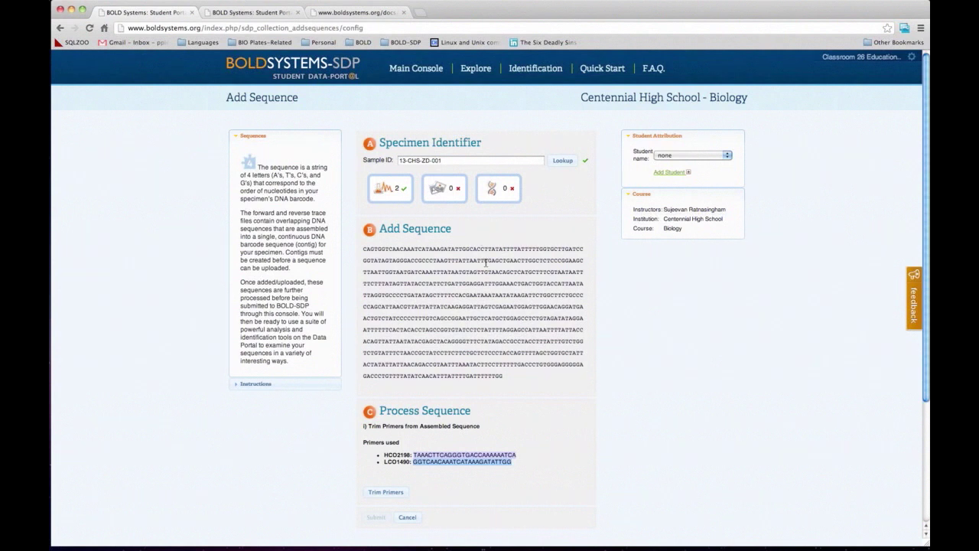
scroll(486, 262, down, 3)
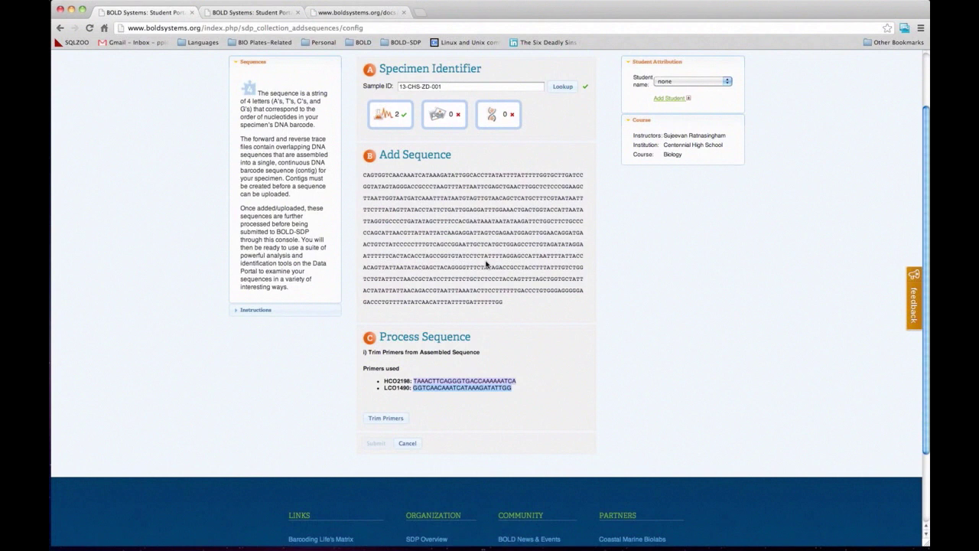
scroll(486, 264, down, 4)
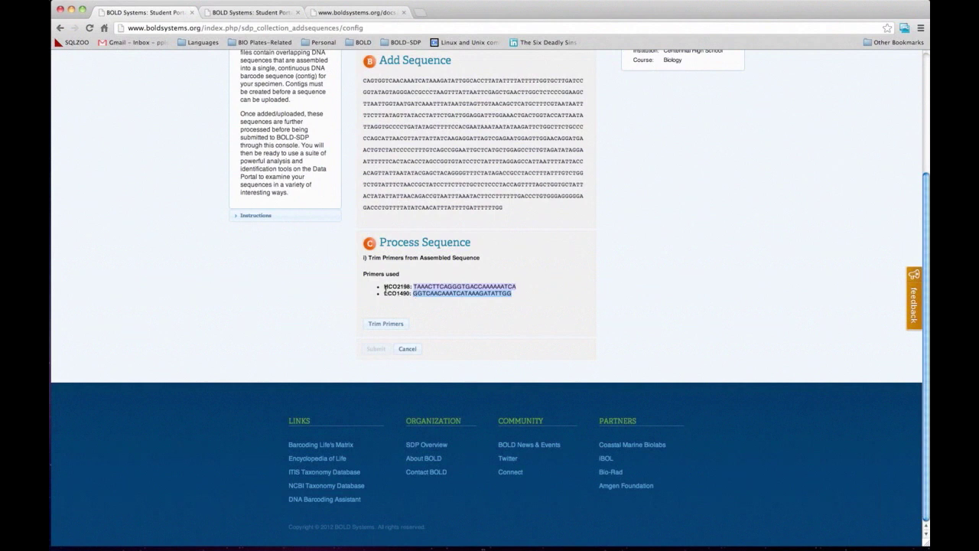
- Trim the LCO1490 and HCO2198 primers and highlight the start of the trimmed sequence
click(387, 325)
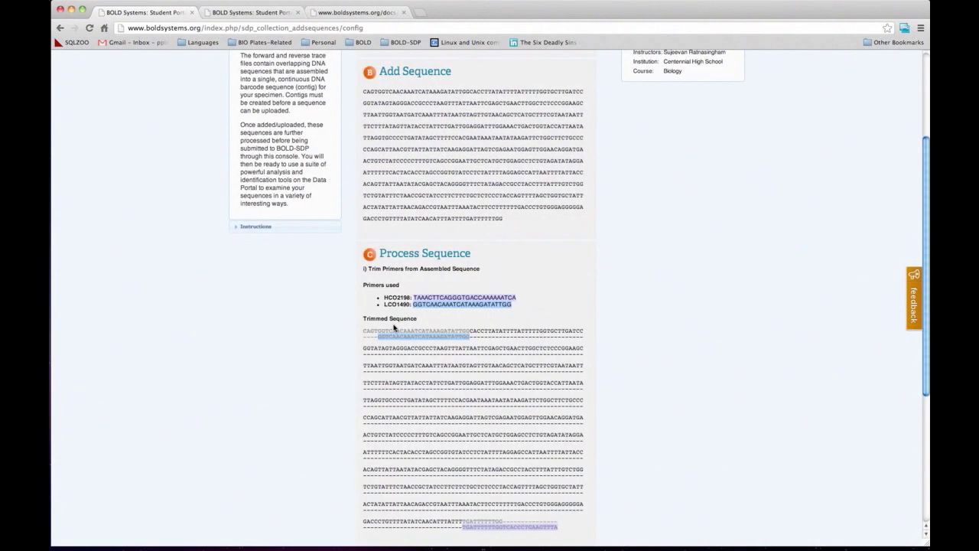
scroll(395, 327, down, 2)
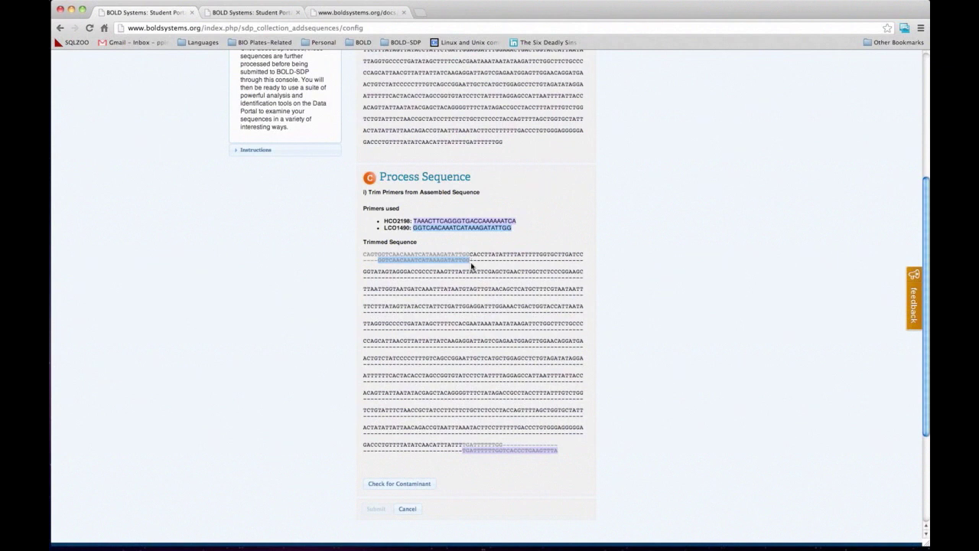
drag(469, 255, 375, 254)
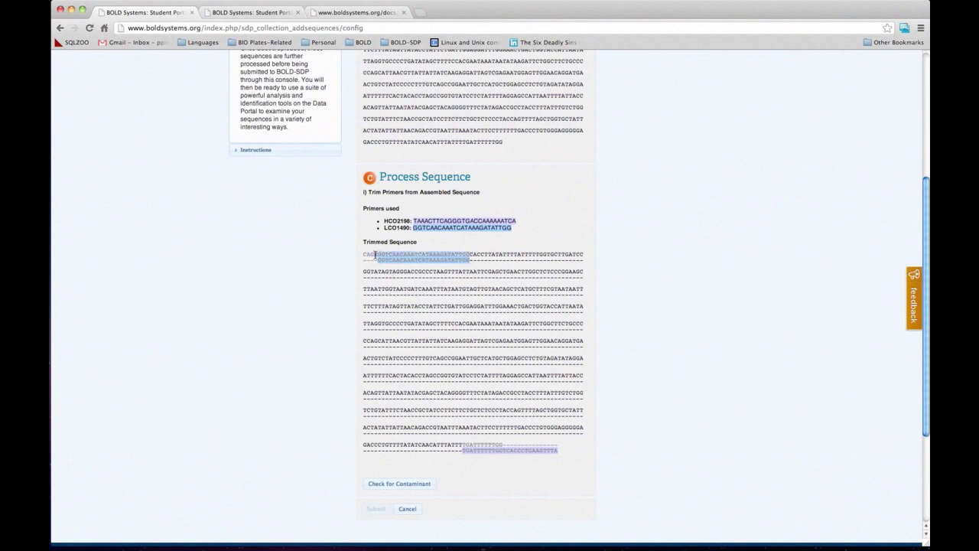
click(405, 271)
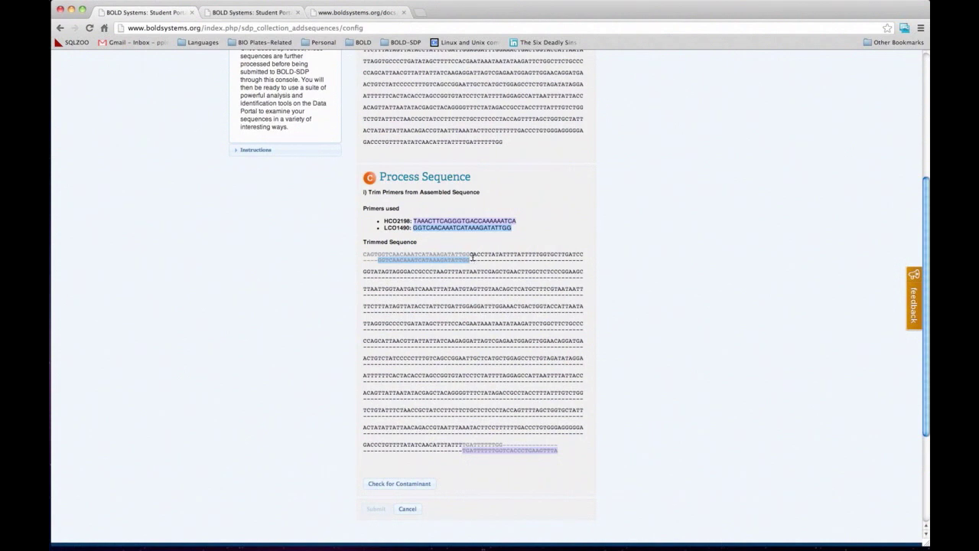
drag(472, 255, 362, 255)
click(460, 292)
scroll(433, 483, down, 1)
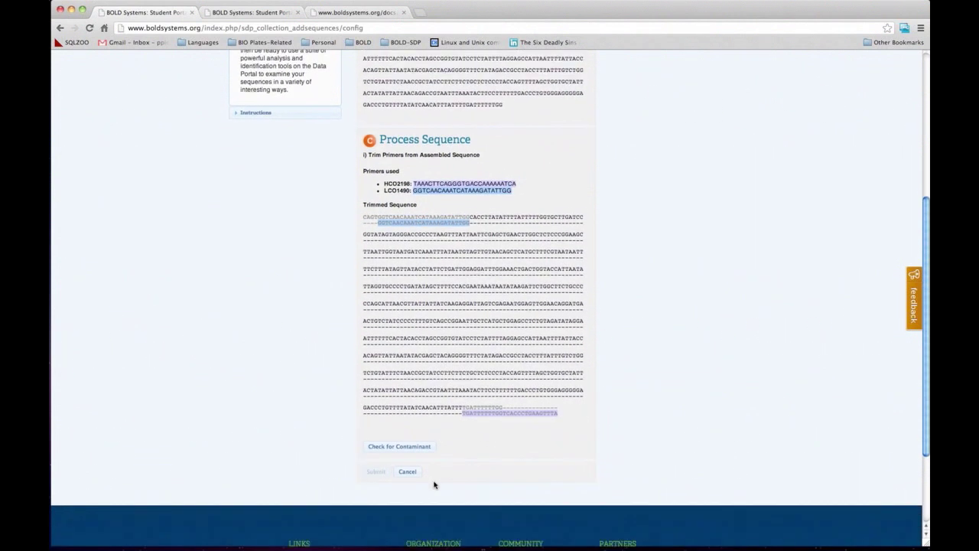
- Run the contaminant check on the trimmed 13-CHS-ZD-001 sequence and scroll to Submit to BOLD
click(399, 440)
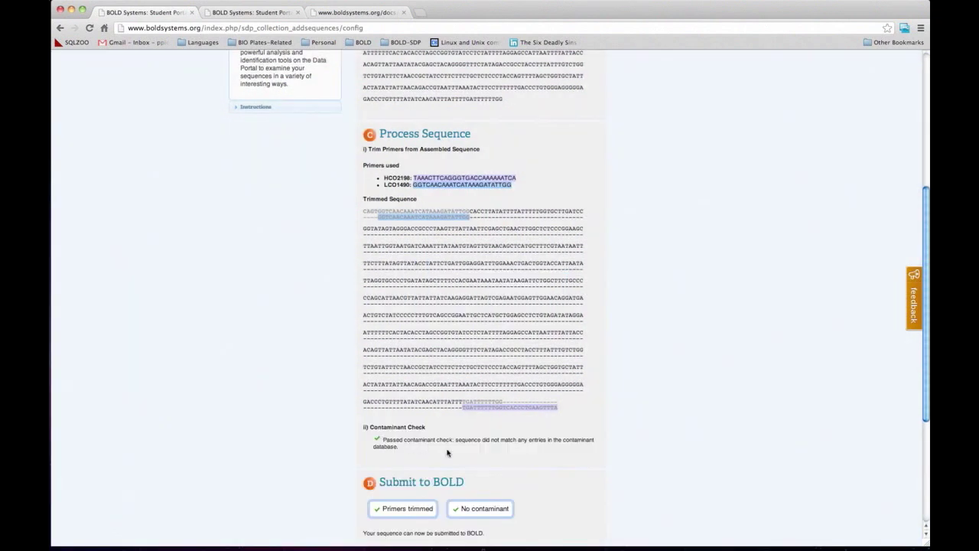
scroll(466, 442, down, 2)
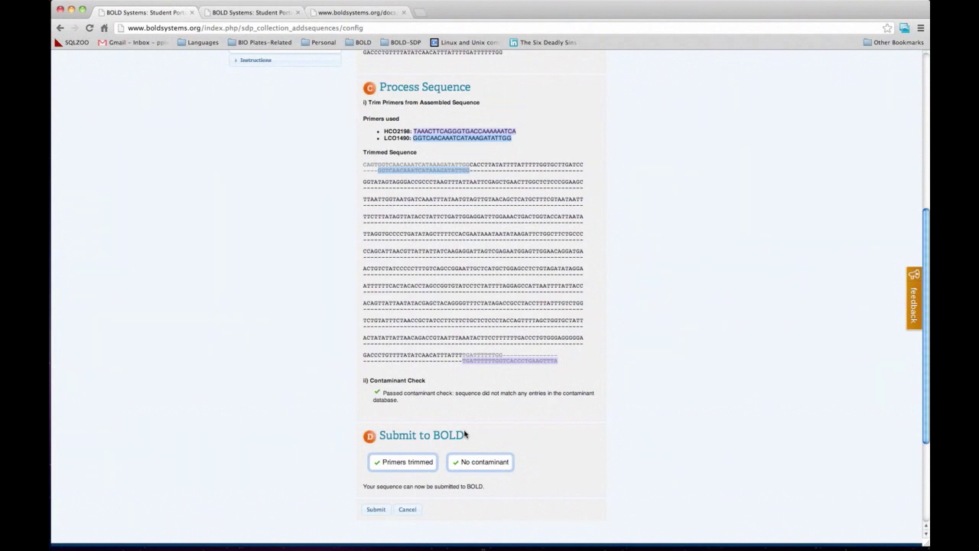
scroll(469, 440, down, 2)
scroll(468, 433, down, 1)
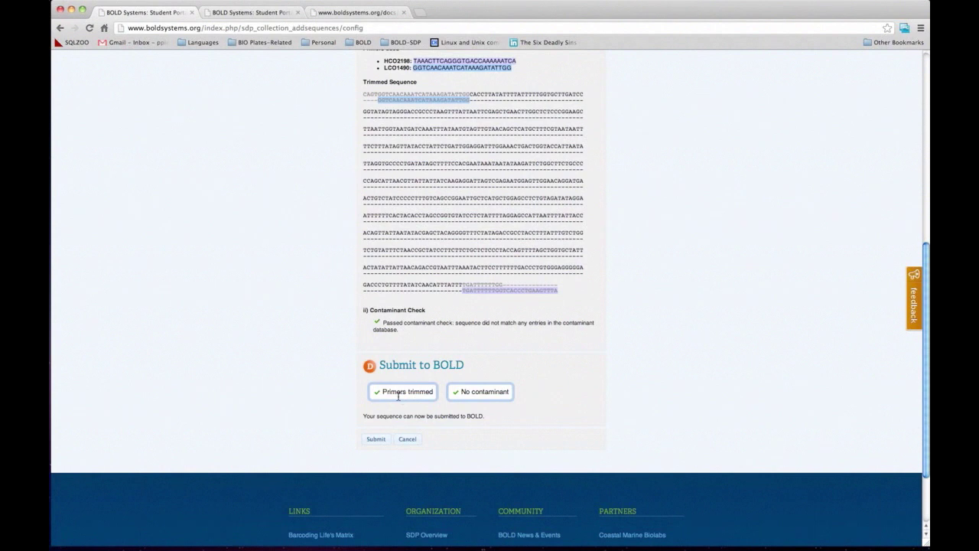
- Try submitting to BOLD, dismiss the missing-contributor warning, and credit a contributing student
click(376, 441)
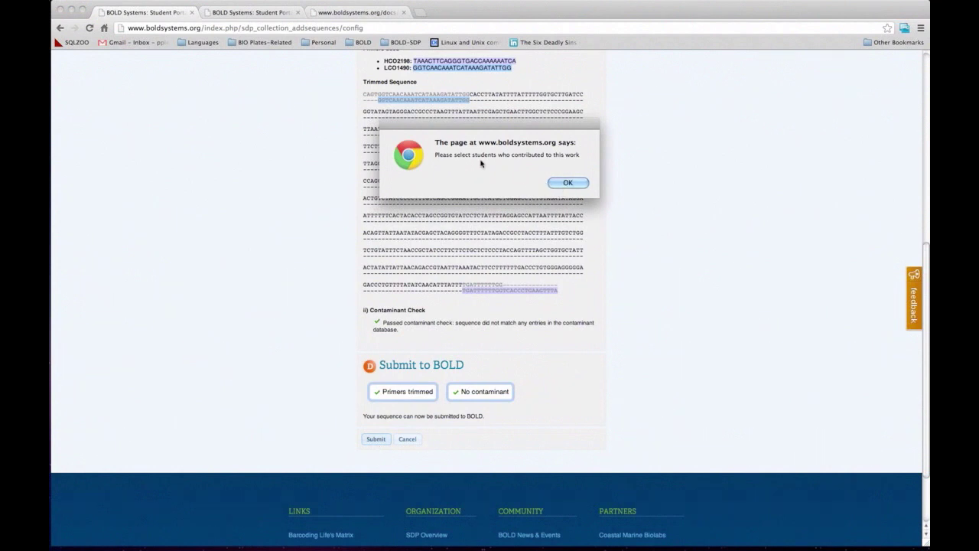
click(574, 183)
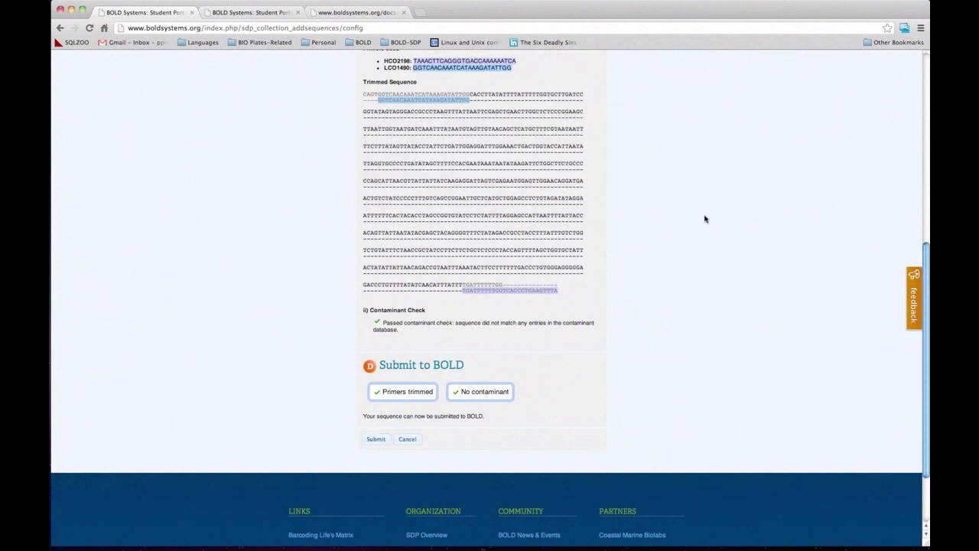
scroll(705, 219, up, 3)
click(705, 136)
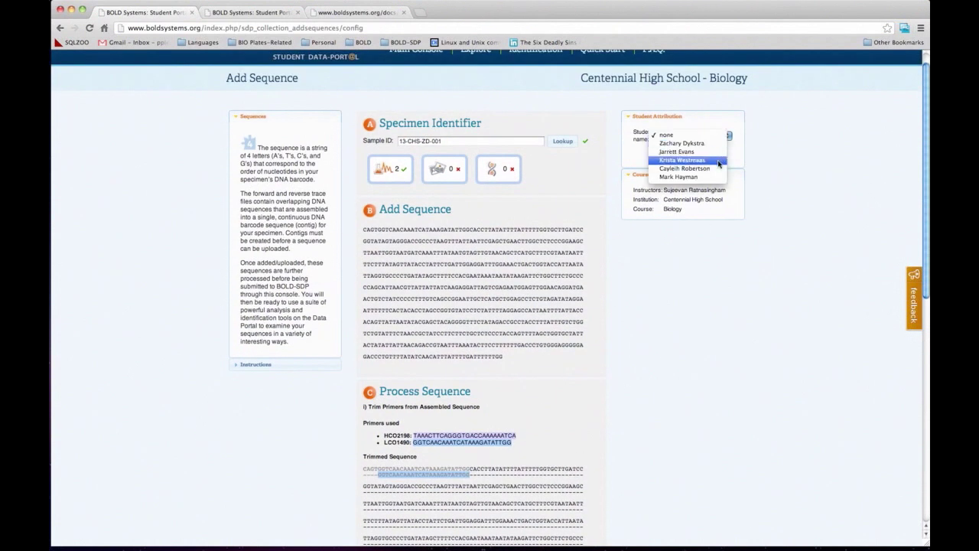
click(718, 161)
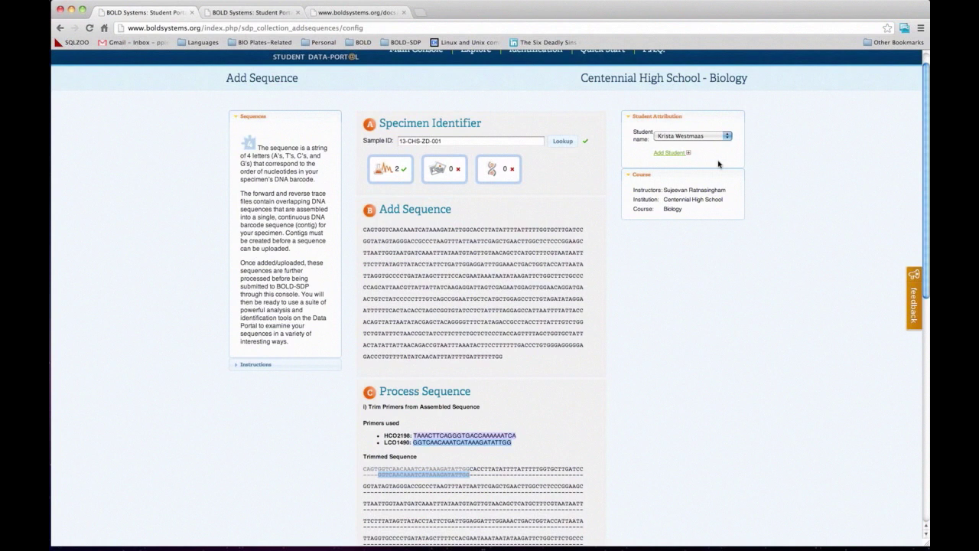
scroll(704, 222, down, 5)
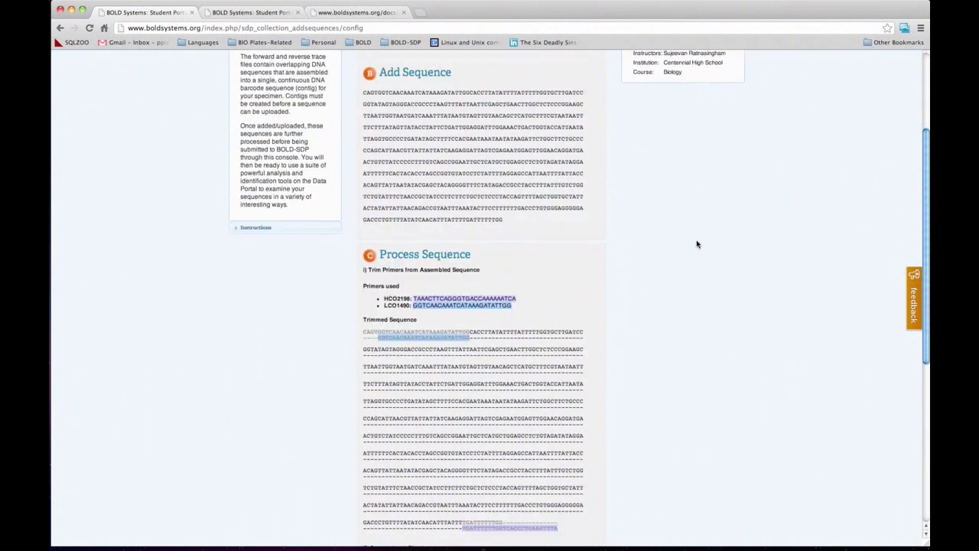
scroll(697, 244, down, 10)
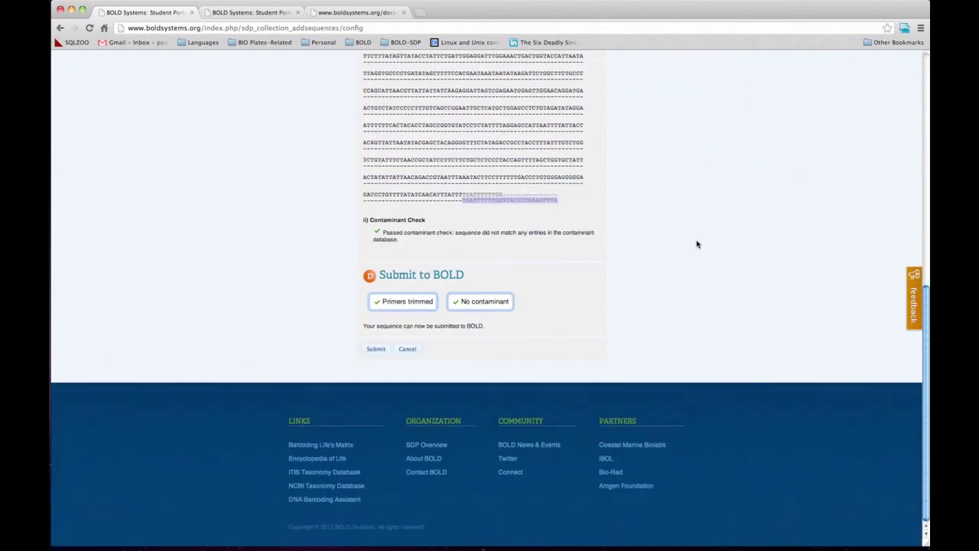
- Submit the 13-CHS-ZD-001 sequence to BOLD and open its sequence record window
click(376, 349)
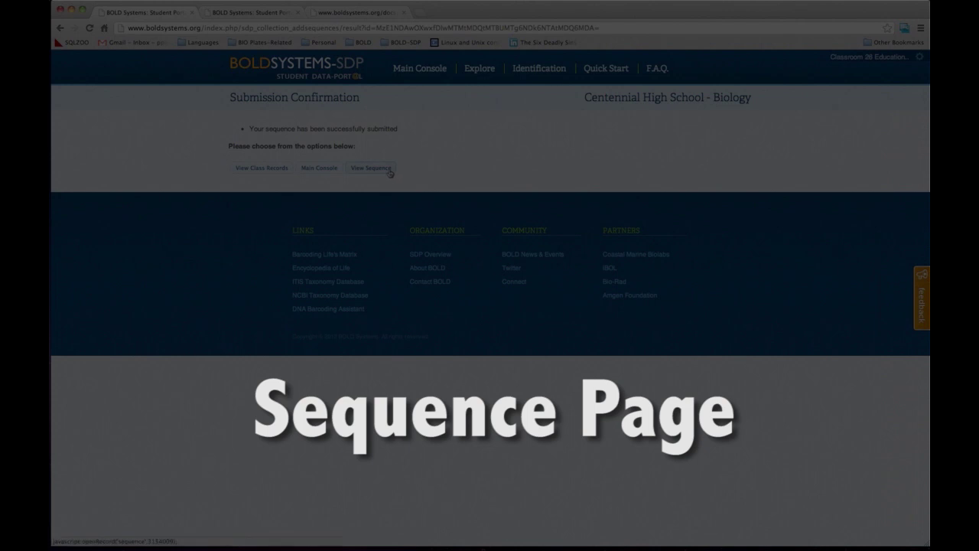
click(388, 172)
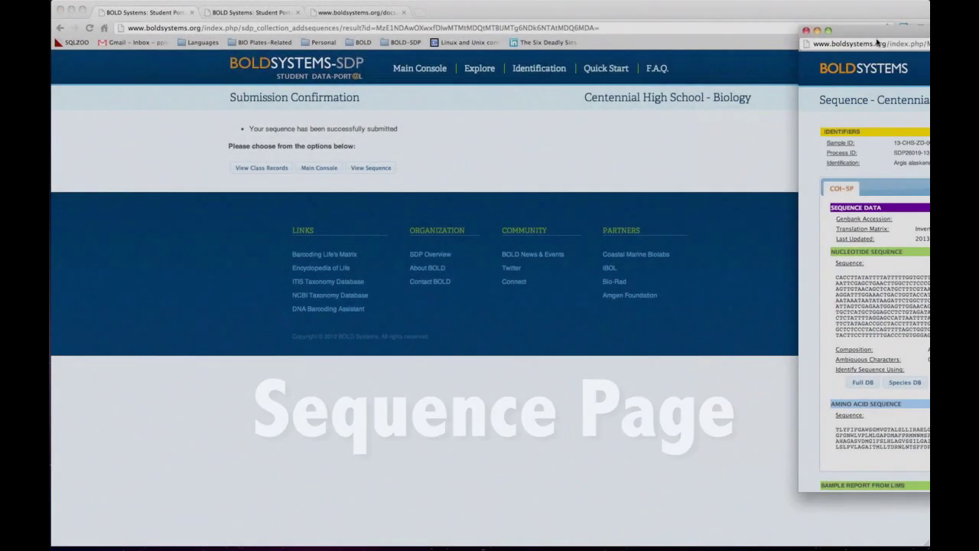
drag(919, 25, 357, 28)
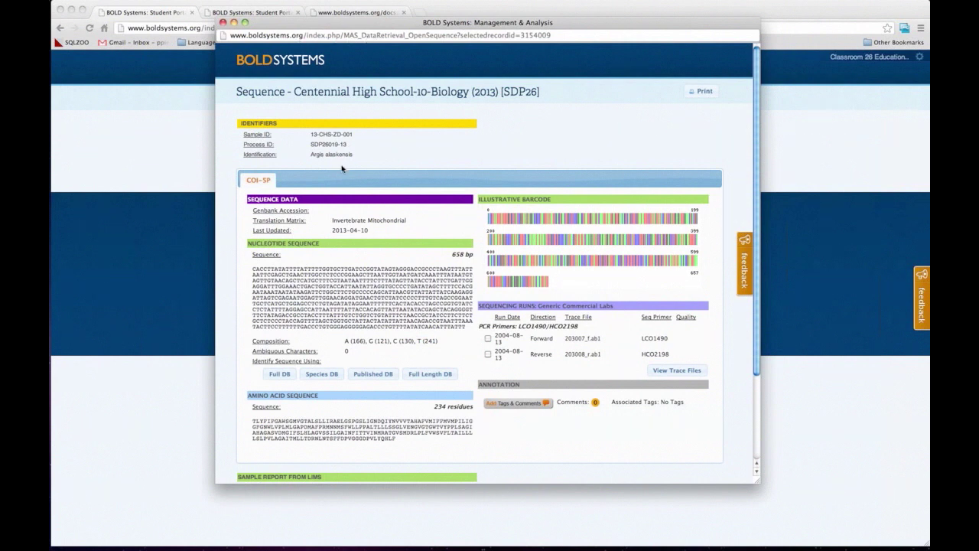
- Inspect the 658 bp nucleotide and amino acid sequences, tick the forward and reverse traces, then close the record
drag(466, 328, 253, 271)
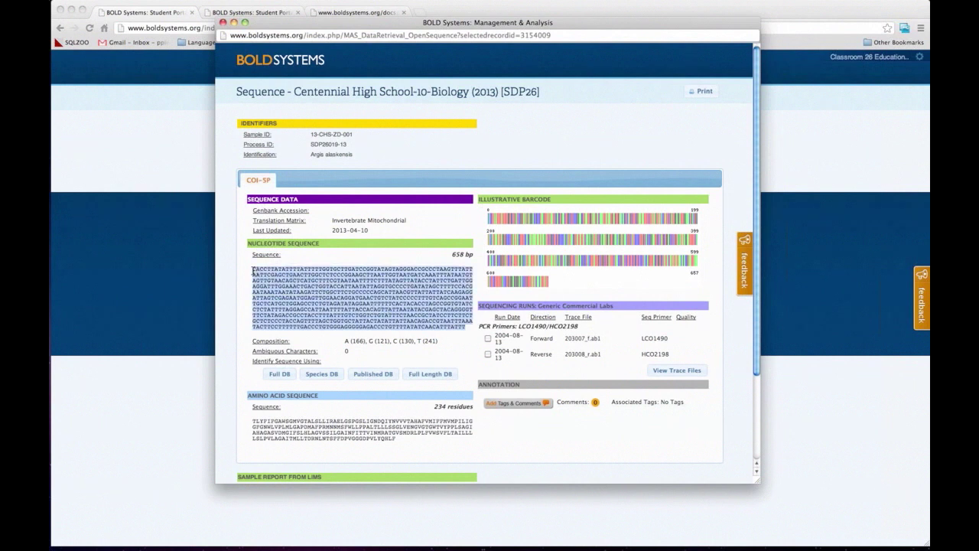
drag(406, 437, 261, 421)
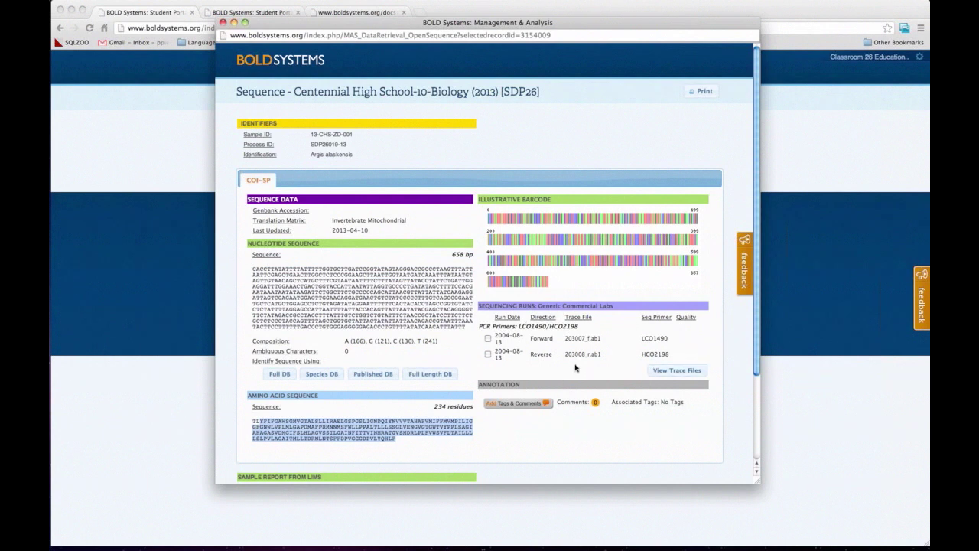
click(489, 338)
click(488, 353)
mouse_move(566, 280)
mouse_down()
mouse_move(540, 281)
mouse_move(568, 297)
mouse_up()
scroll(609, 425, down, 3)
scroll(608, 424, up, 5)
click(223, 22)
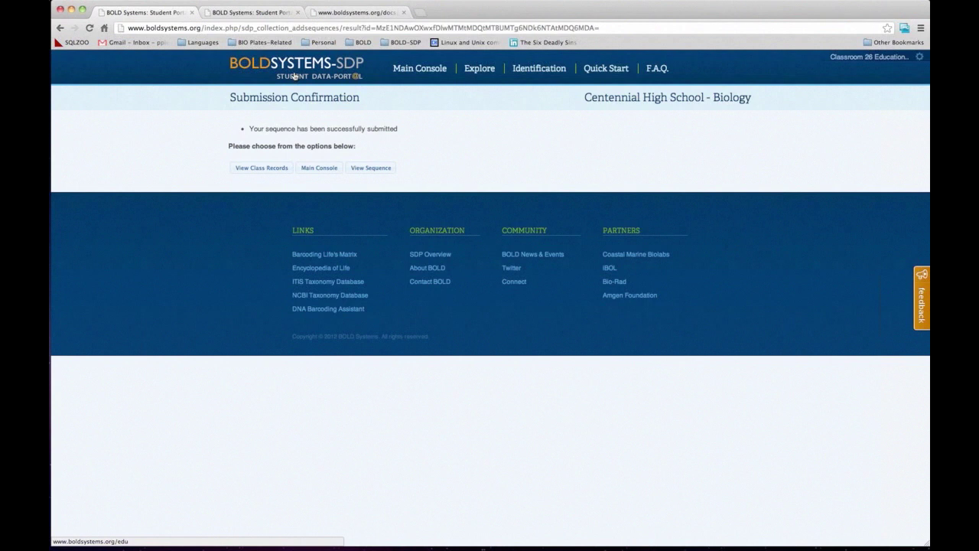
- Go back to the Main Console and open the class Record List showing 13-CHS-ZD-001's COI-5P sequence
click(433, 75)
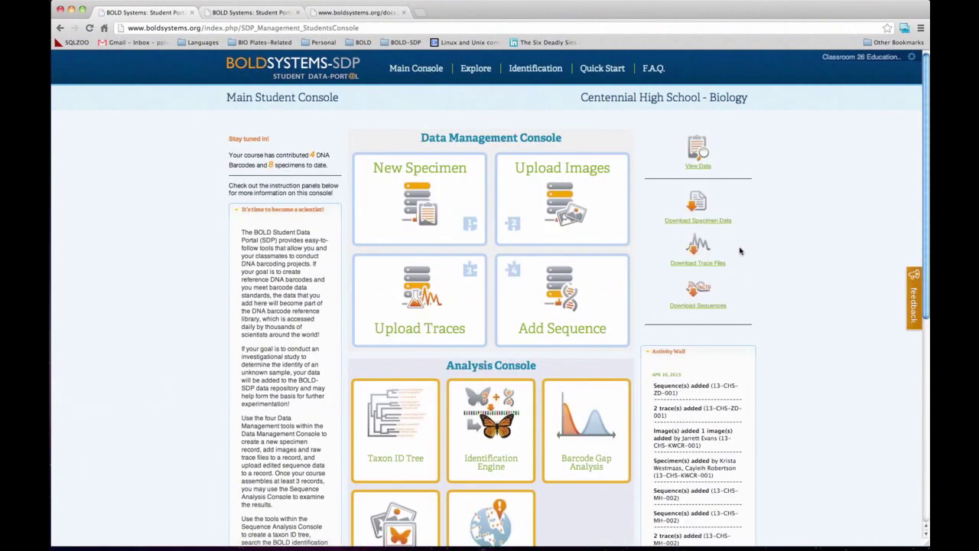
click(704, 157)
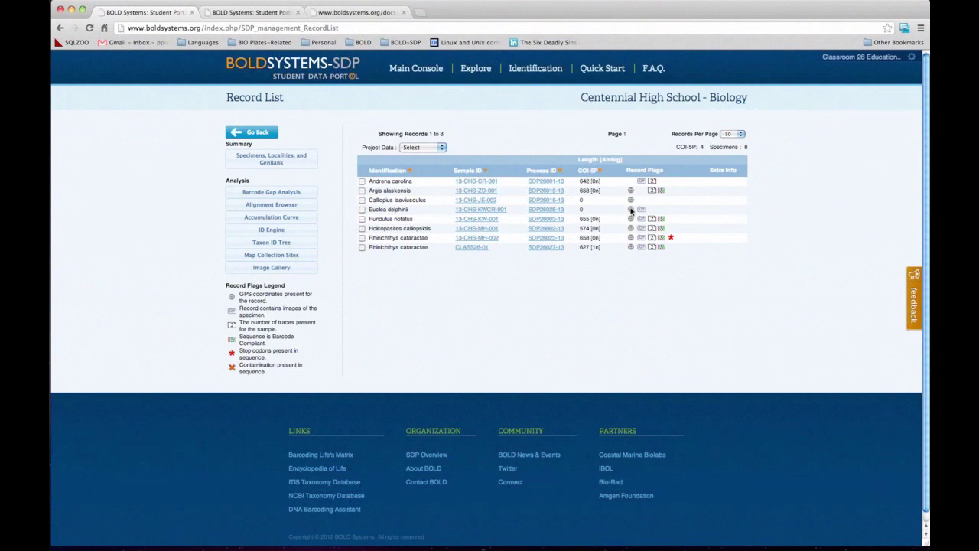
- Leave the Record List for the Main Student Console reporting 4 barcodes and 8 specimens
scroll(631, 209, down, 1)
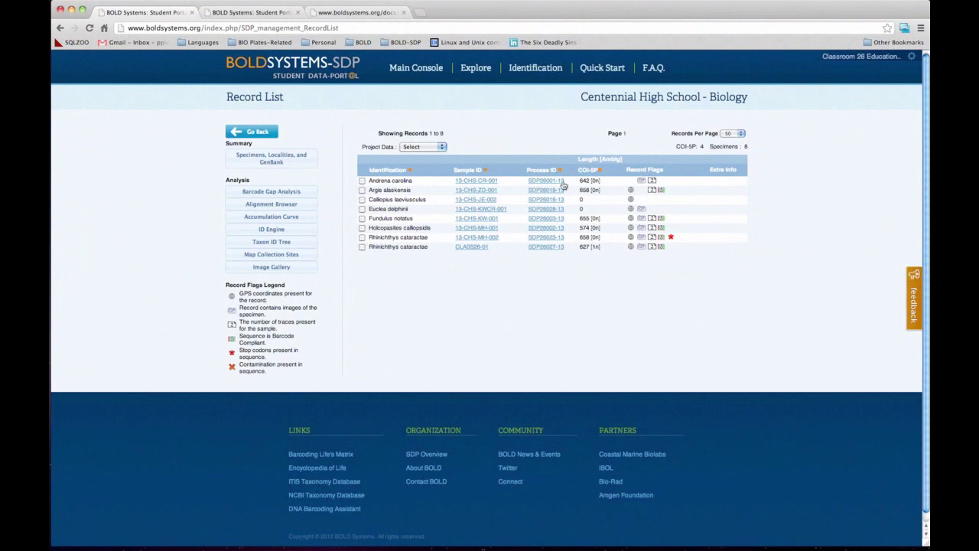
click(416, 73)
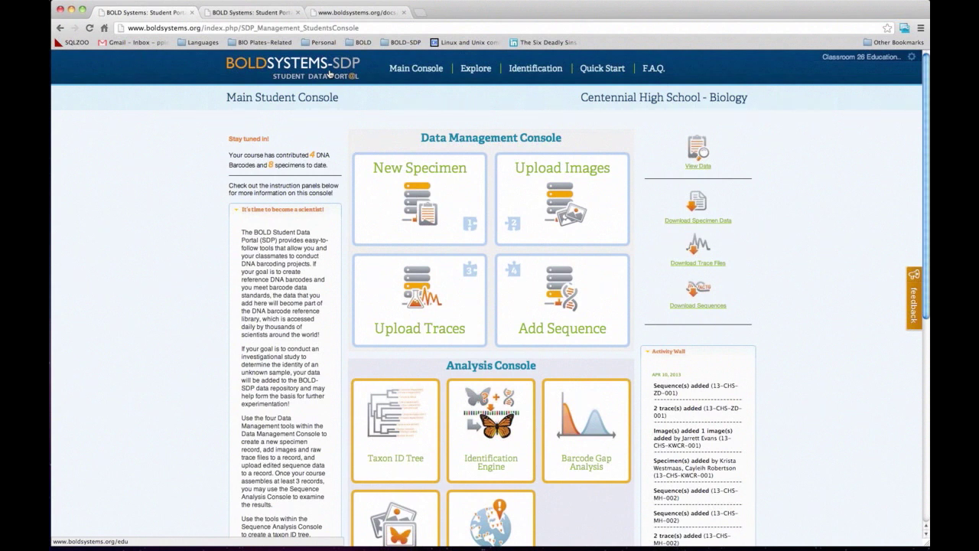
- Go to the portal home page and open the student login page
click(330, 74)
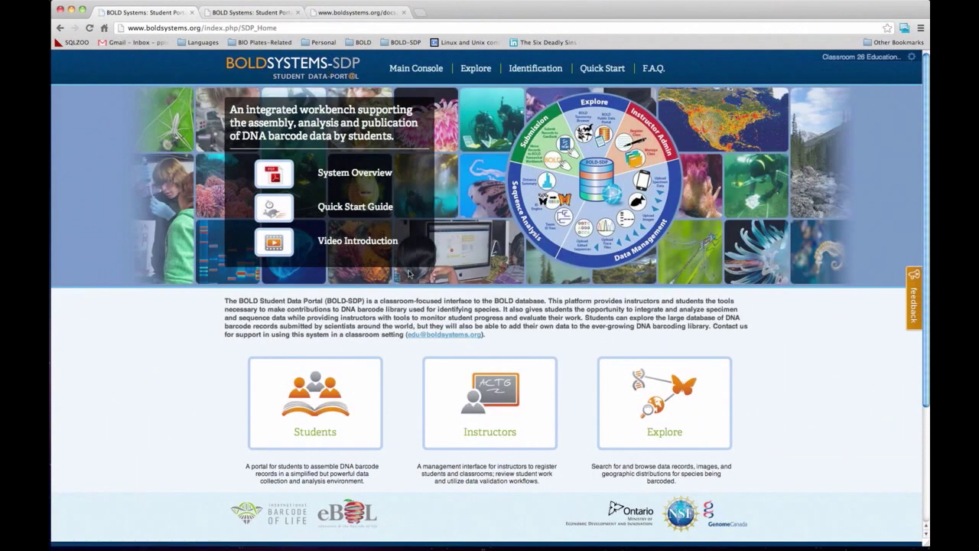
mouse_move(914, 67)
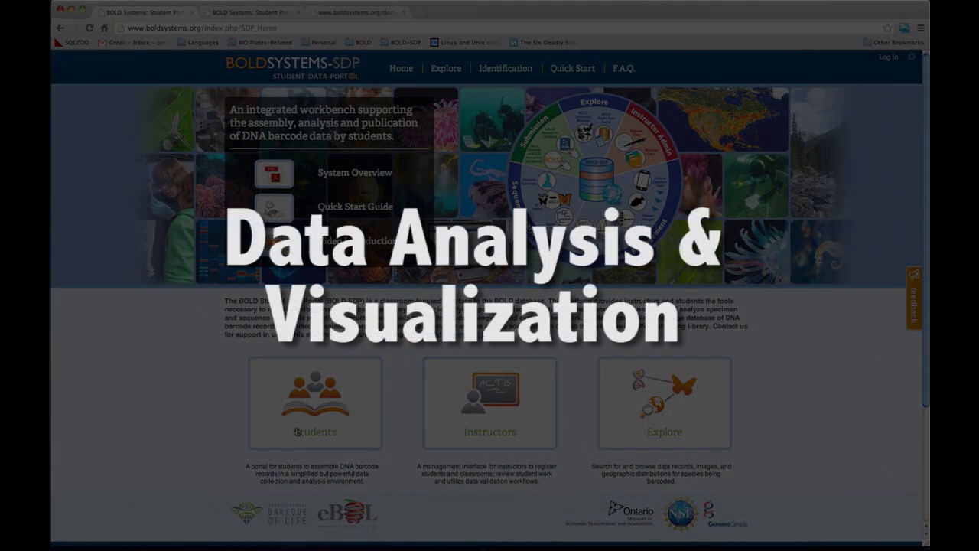
click(298, 431)
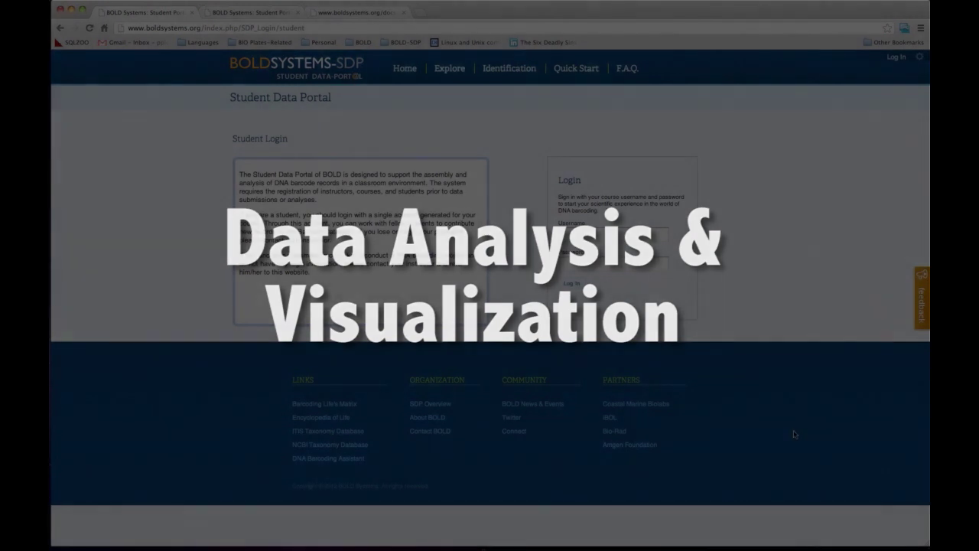
- Log in to the other class account with its username and password and scroll to the Analysis Console
text(class-30)
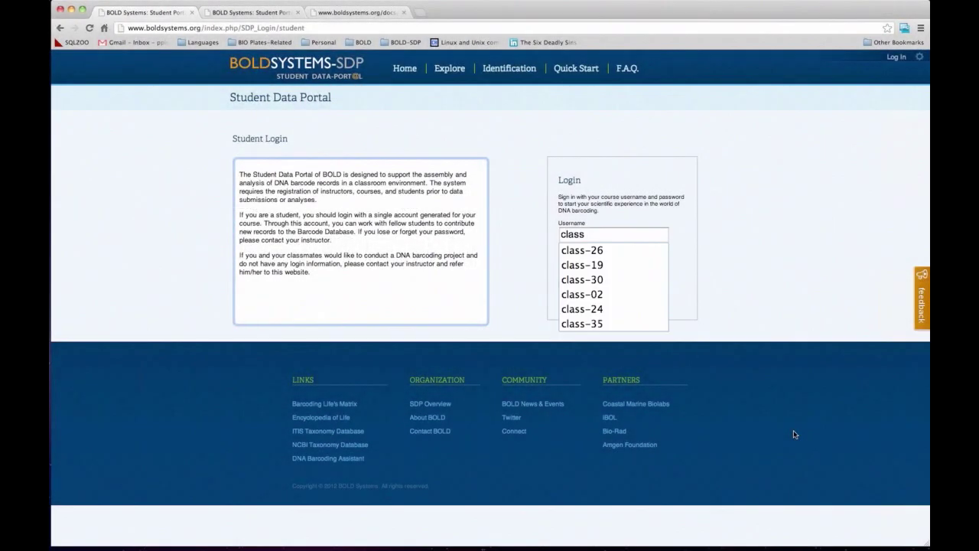
key(Tab)
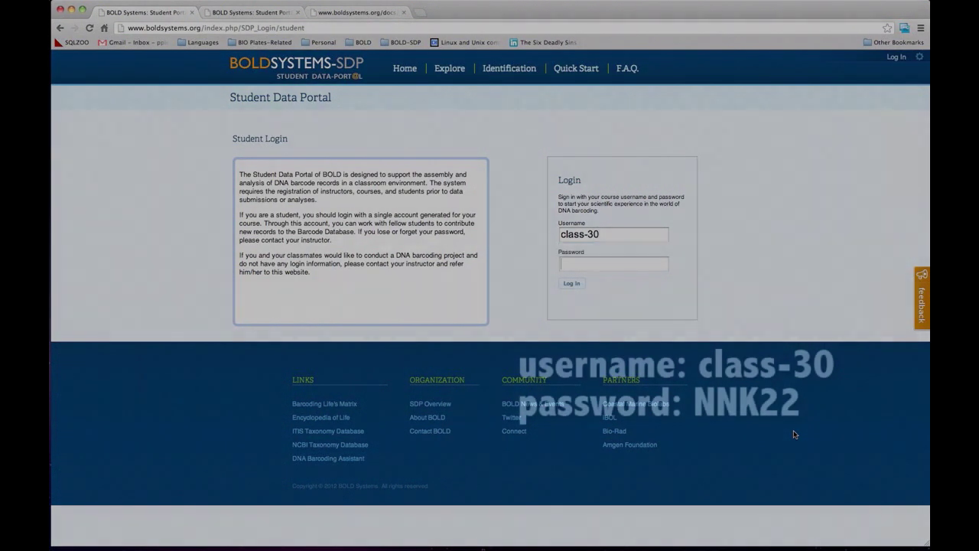
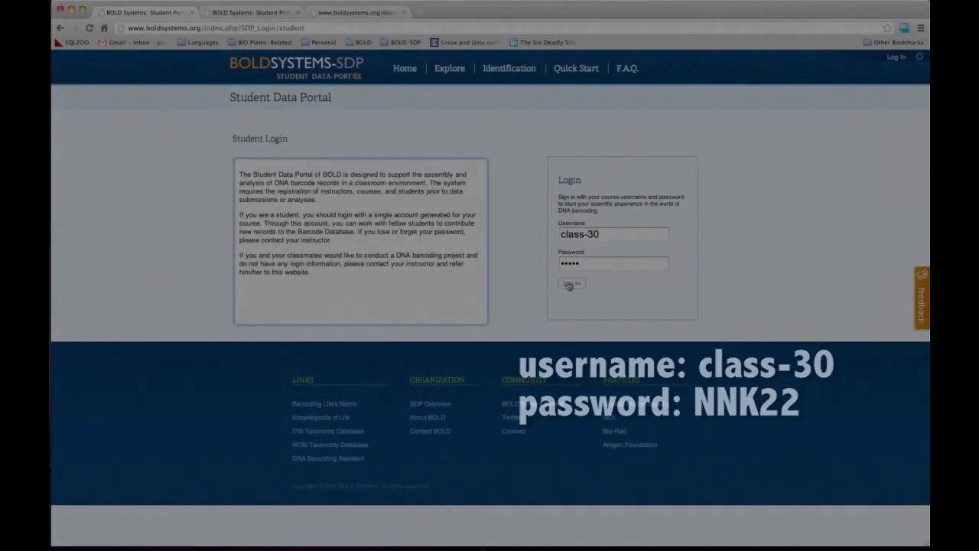
click(571, 283)
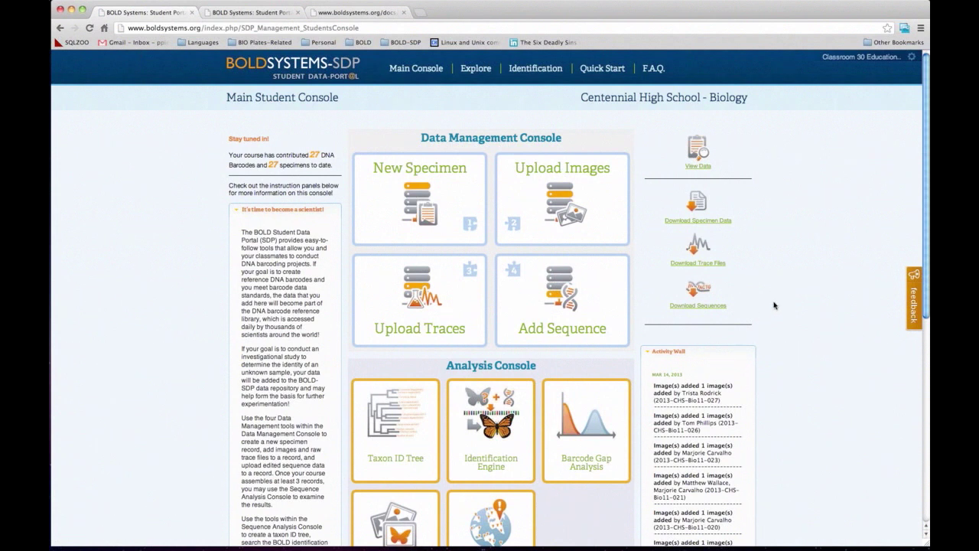
scroll(620, 352, down, 5)
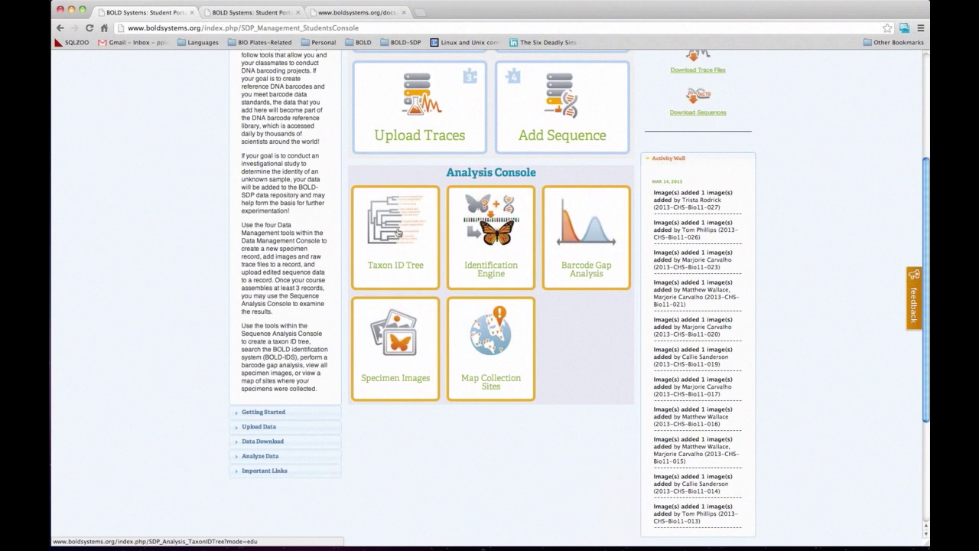
key(super+Tab)
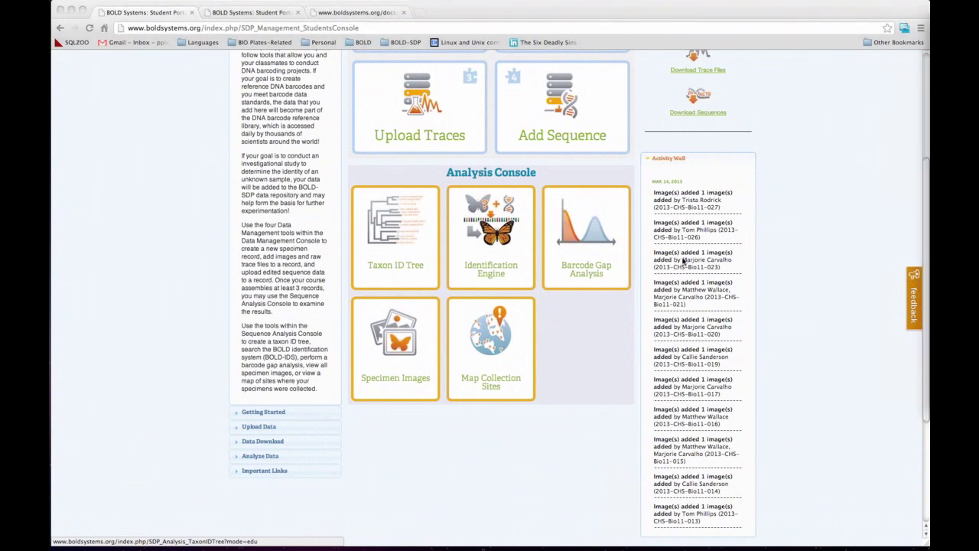
- Set the SDP30 Taxon ID Tree branch labels to Phylum and build the tree
drag(766, 20, 609, 30)
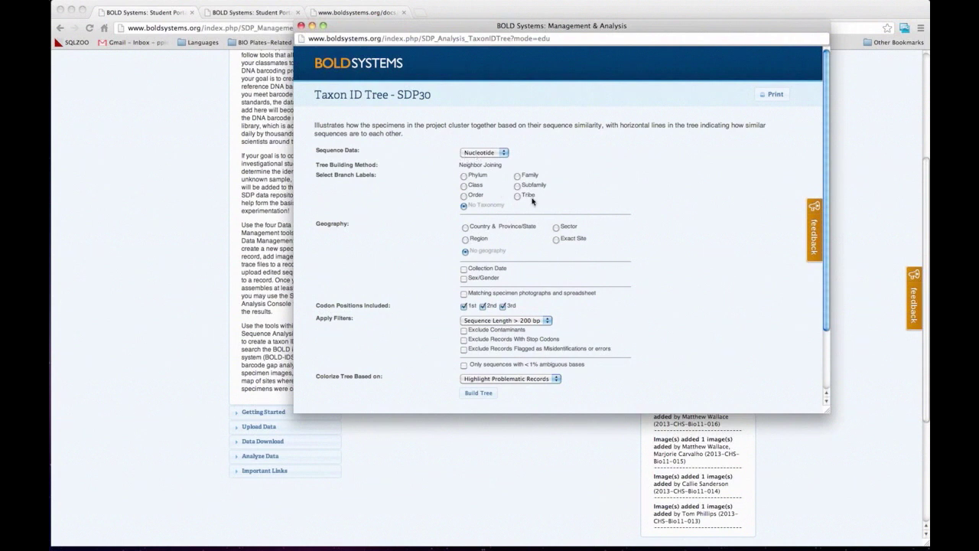
click(463, 176)
scroll(642, 251, down, 1)
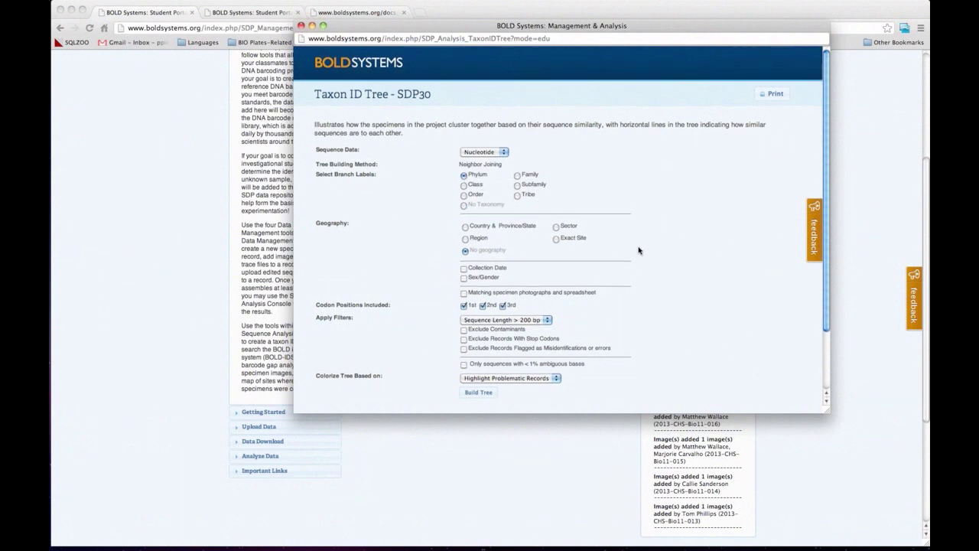
scroll(597, 247, down, 3)
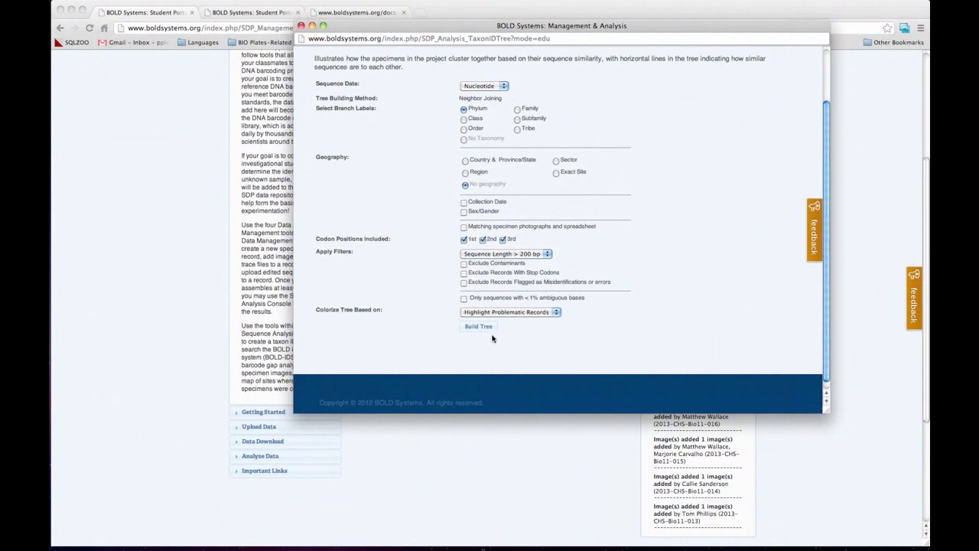
click(479, 329)
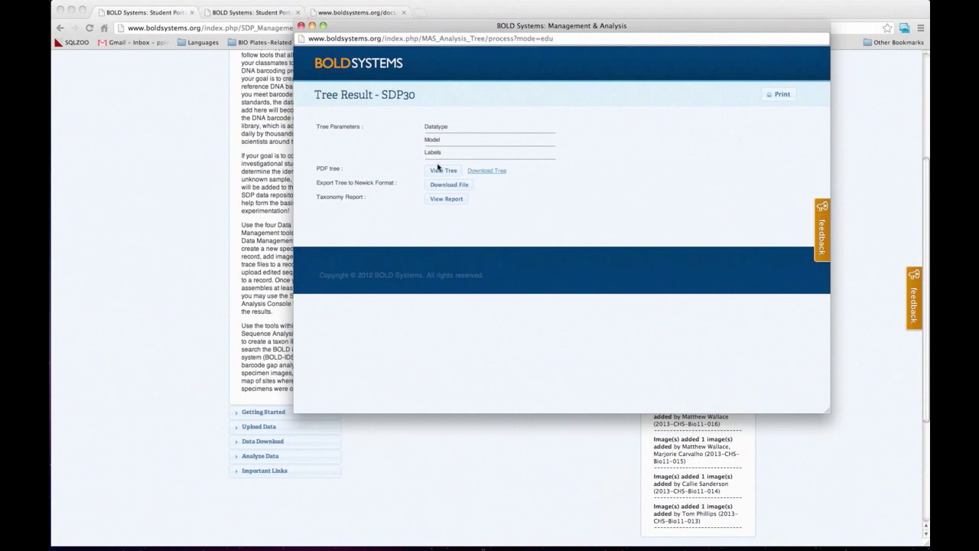
- Open the SDP30 tree PDF in an enlarged window fitted to page width
click(442, 174)
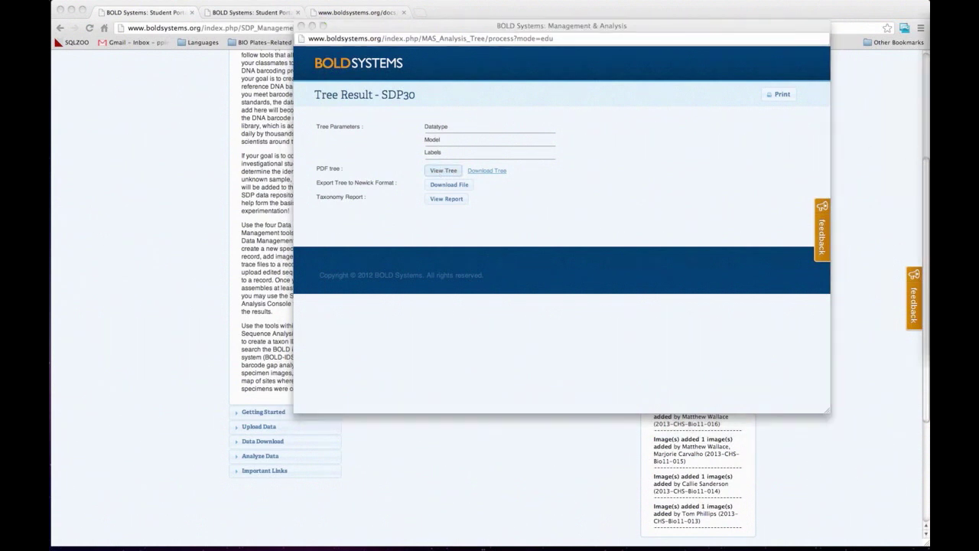
drag(857, 17, 372, 7)
drag(450, 342, 796, 531)
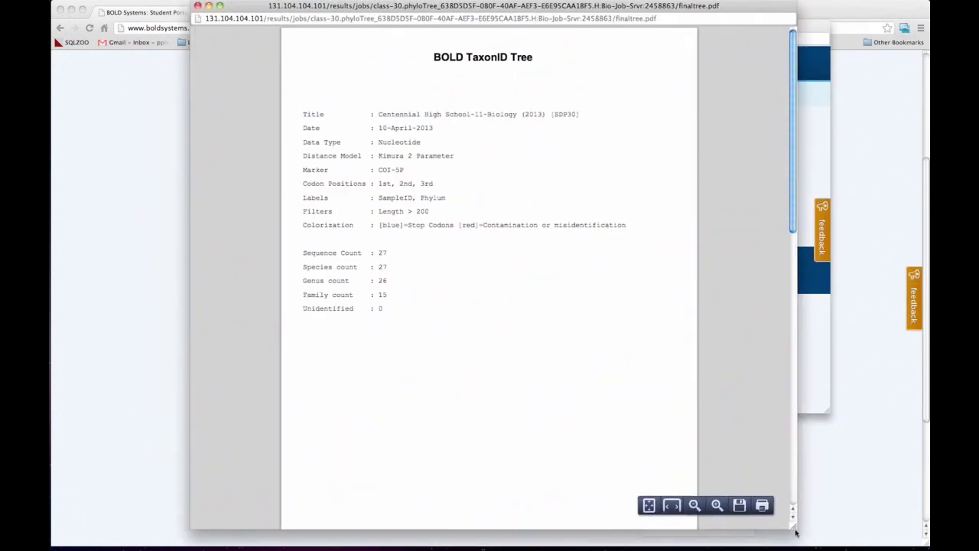
scroll(632, 348, down, 10)
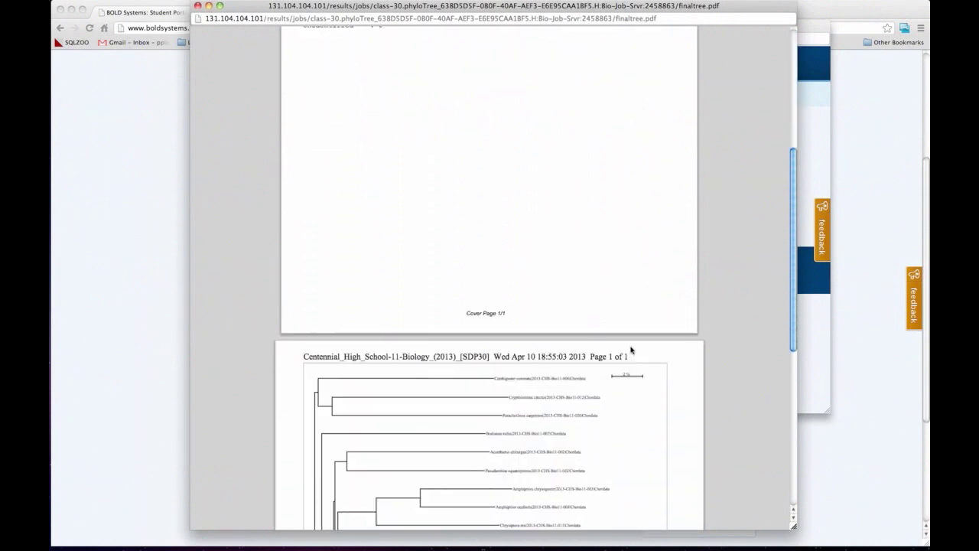
scroll(632, 350, down, 5)
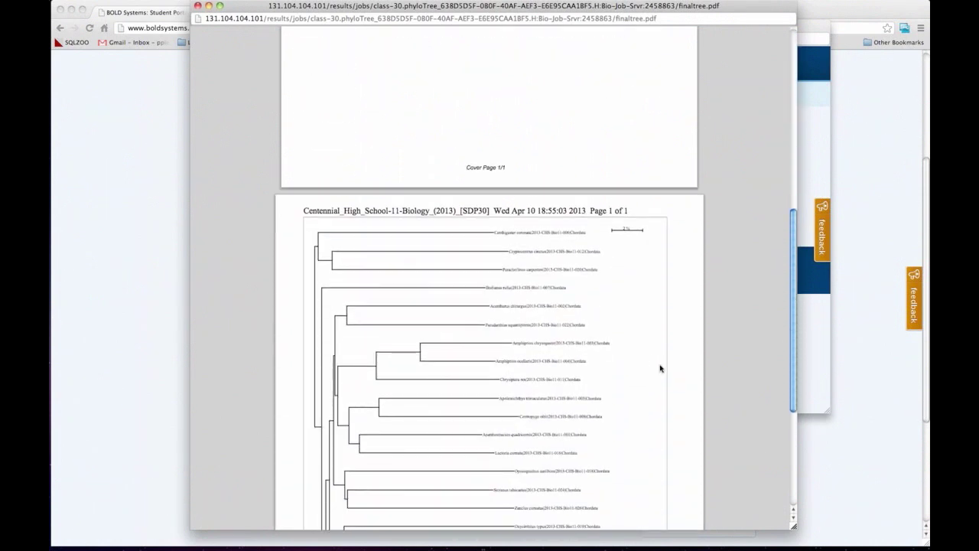
mouse_move(739, 509)
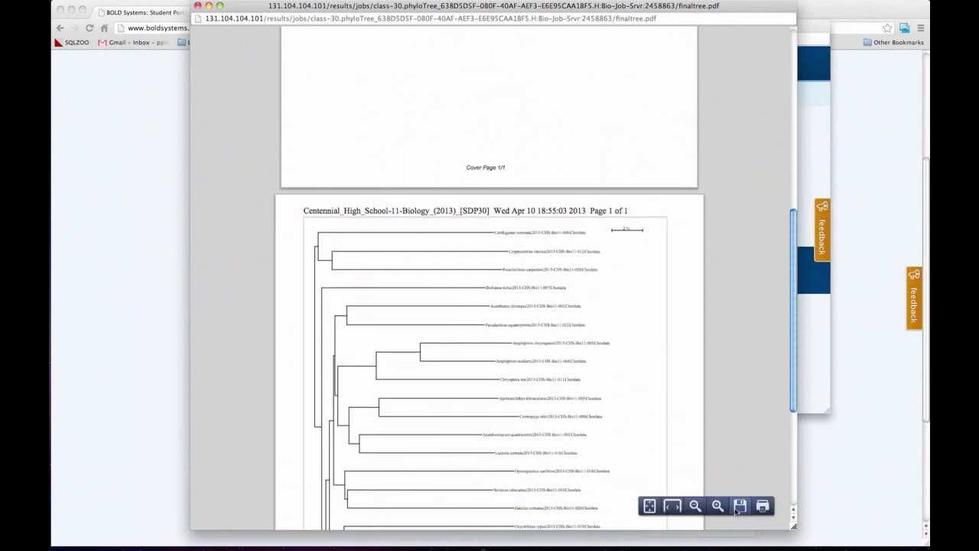
click(671, 506)
- Scroll through the tree's species branches, select the Canthigaster coronata label, and close the PDF
scroll(683, 291, down, 1)
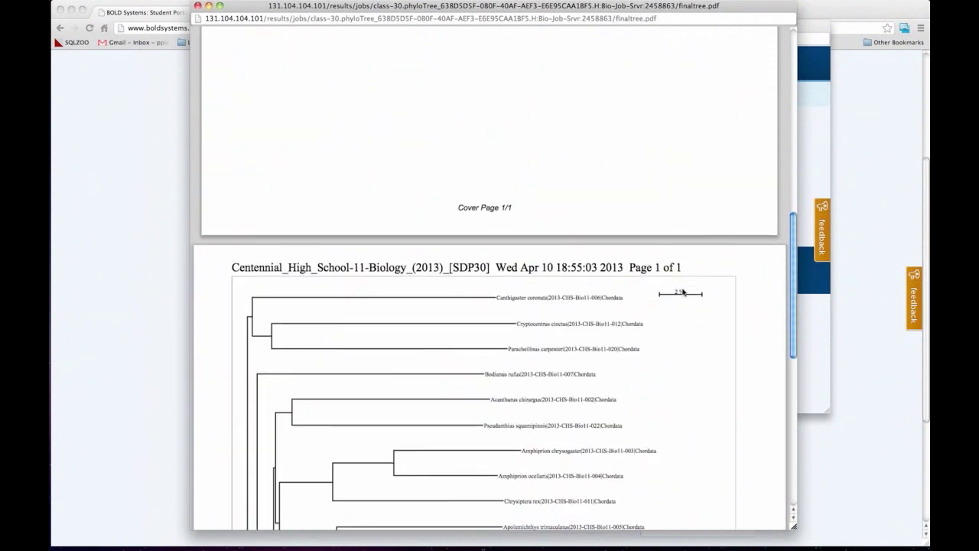
scroll(683, 291, down, 5)
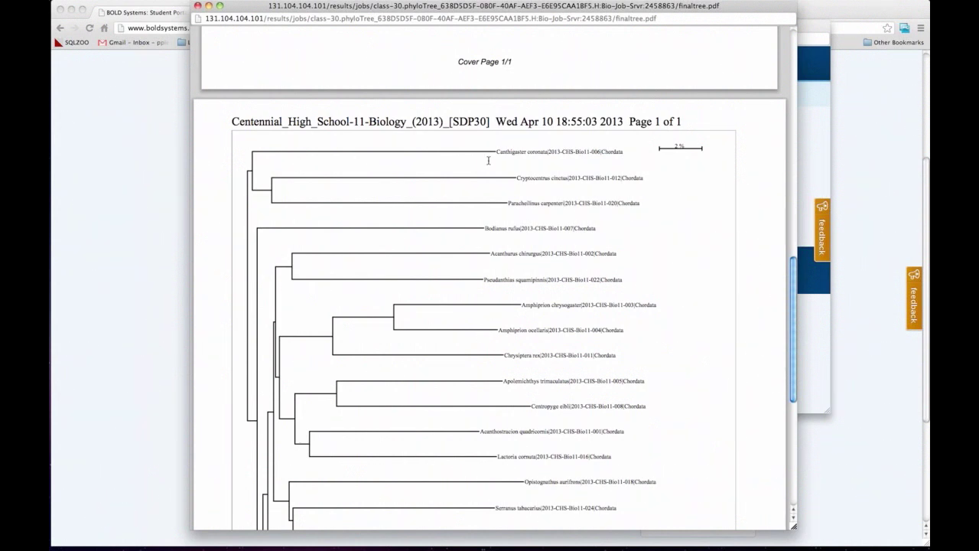
scroll(501, 171, down, 2)
scroll(500, 172, down, 10)
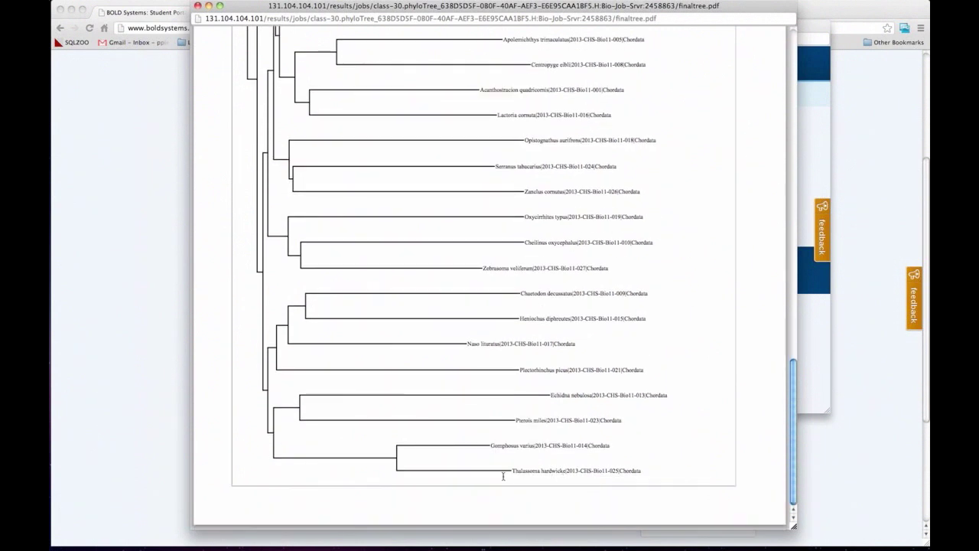
scroll(511, 475, up, 8)
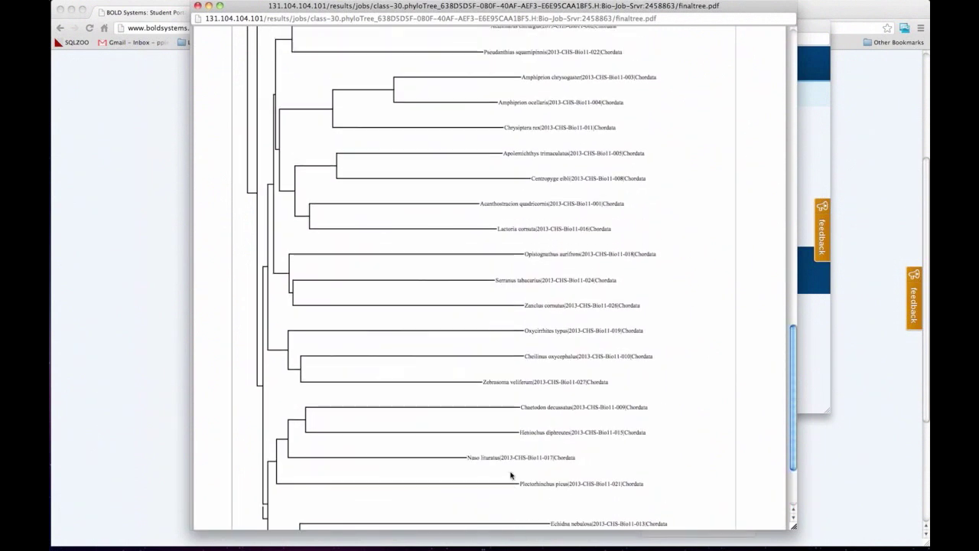
scroll(511, 475, up, 5)
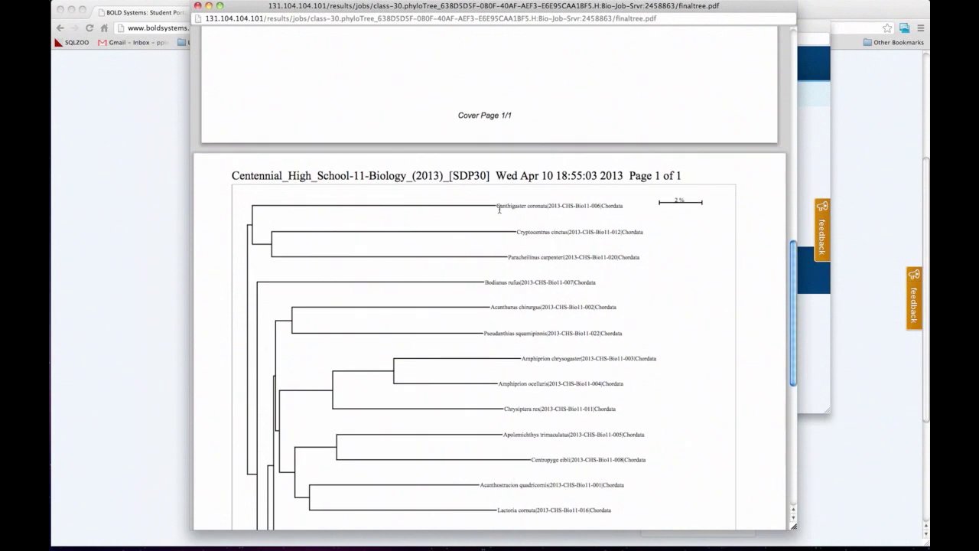
drag(498, 207, 637, 211)
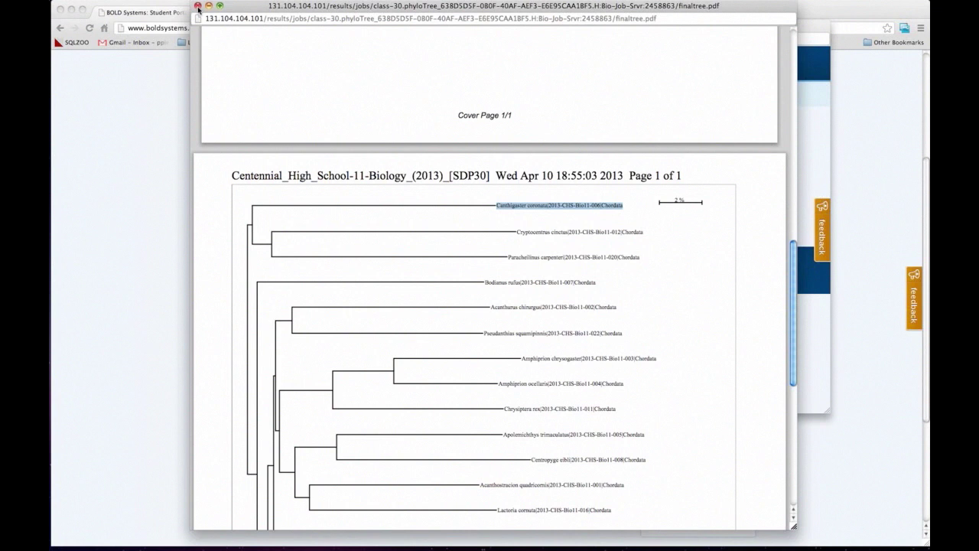
click(197, 7)
- Bring the main portal page forward, scroll up to the Analysis Console, and launch Barcode Gap Analysis
click(267, 52)
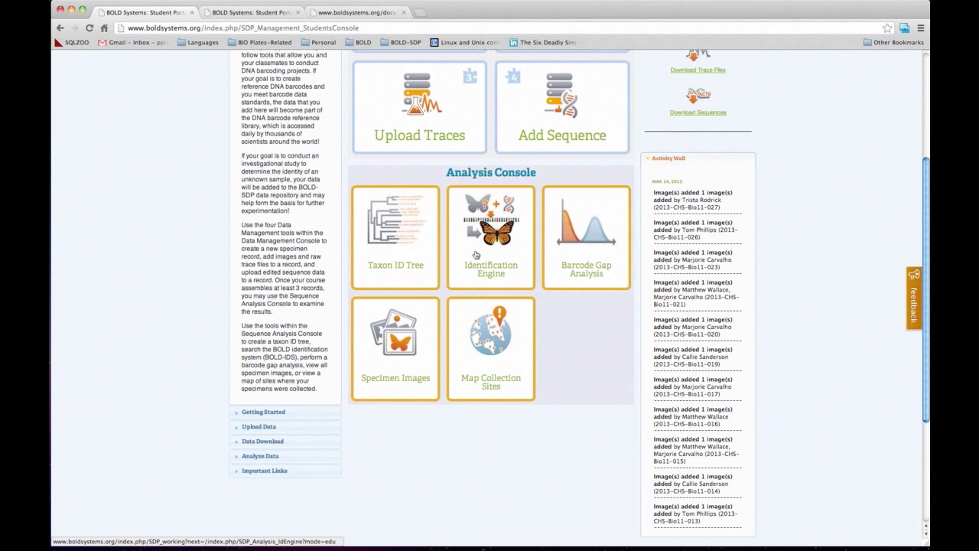
scroll(476, 254, up, 1)
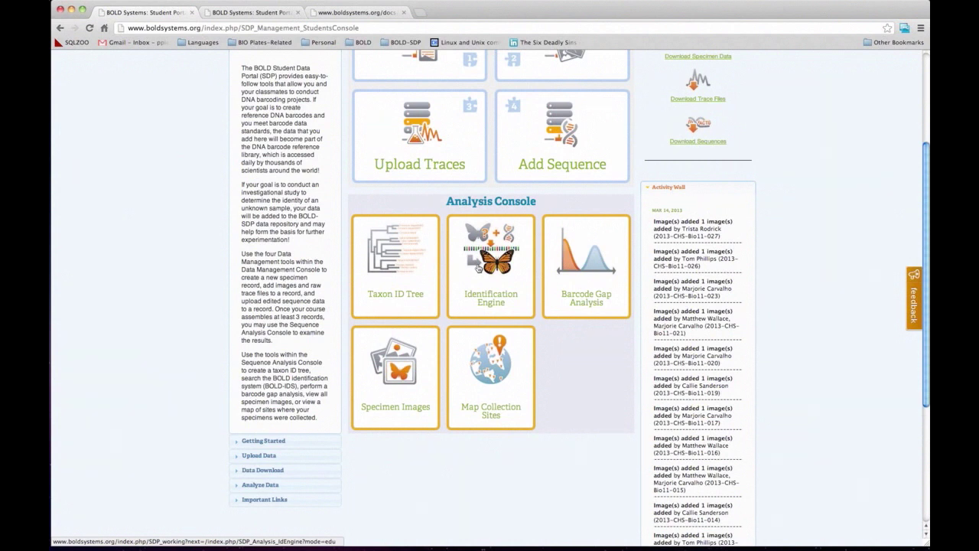
click(580, 283)
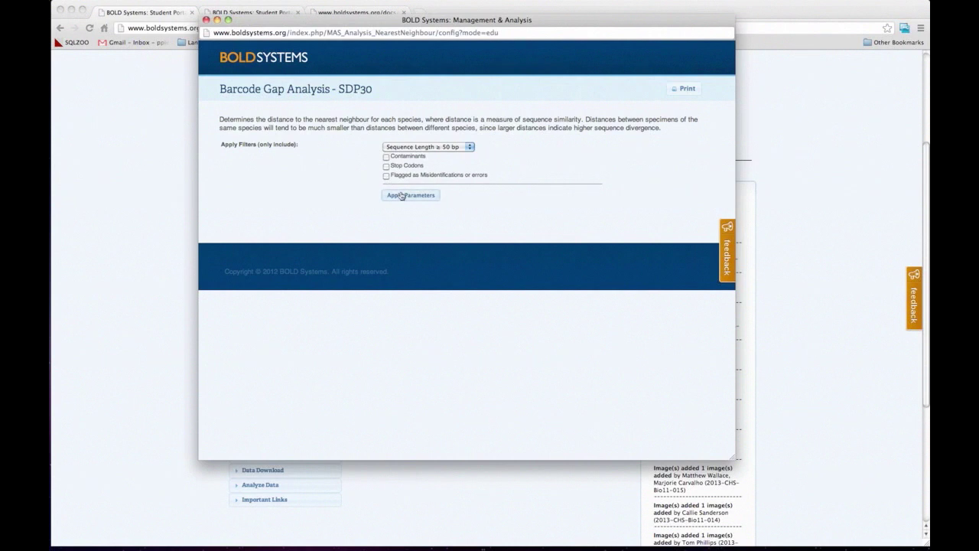
- Run the gap analysis on SDP30's 27 sequences, review the charts and table, then close the results
click(401, 195)
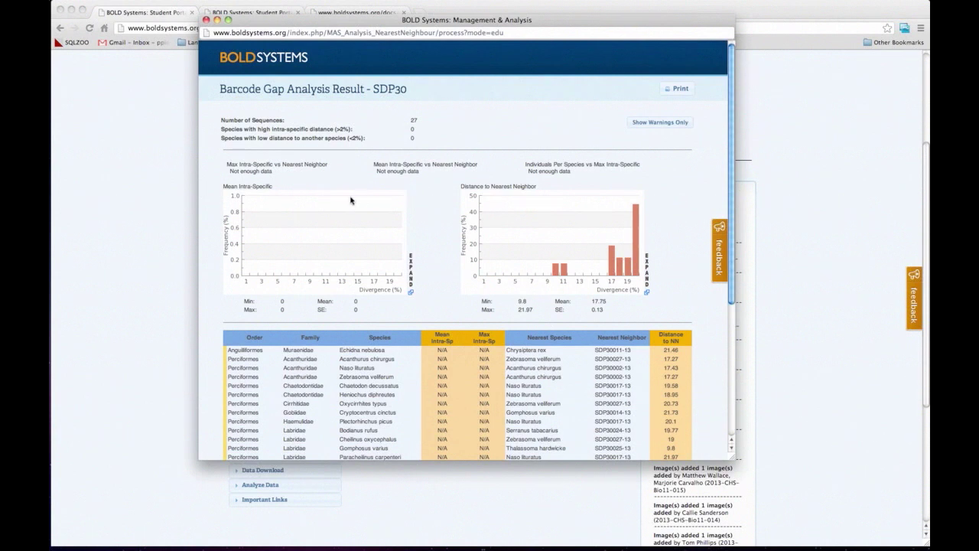
scroll(357, 202, down, 3)
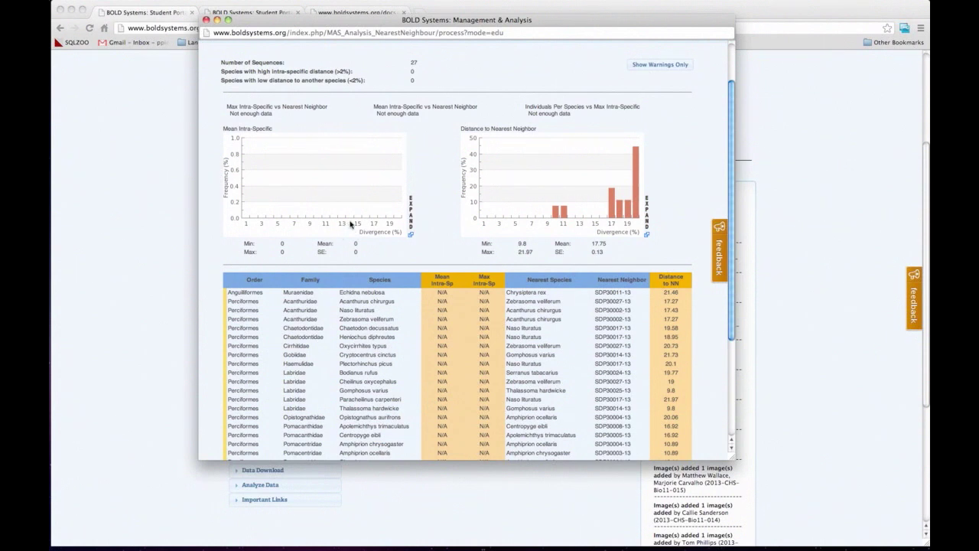
scroll(569, 227, down, 1)
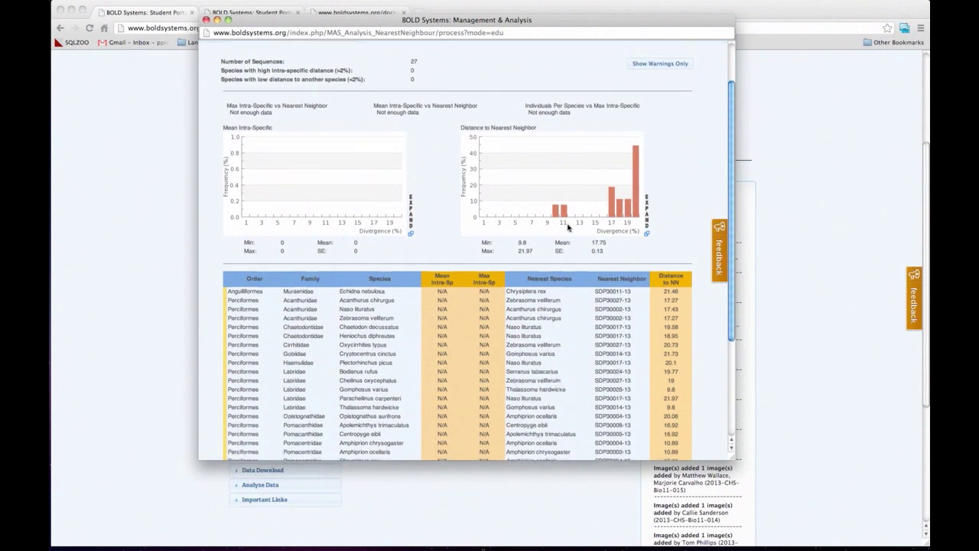
scroll(569, 227, down, 3)
scroll(568, 228, up, 1)
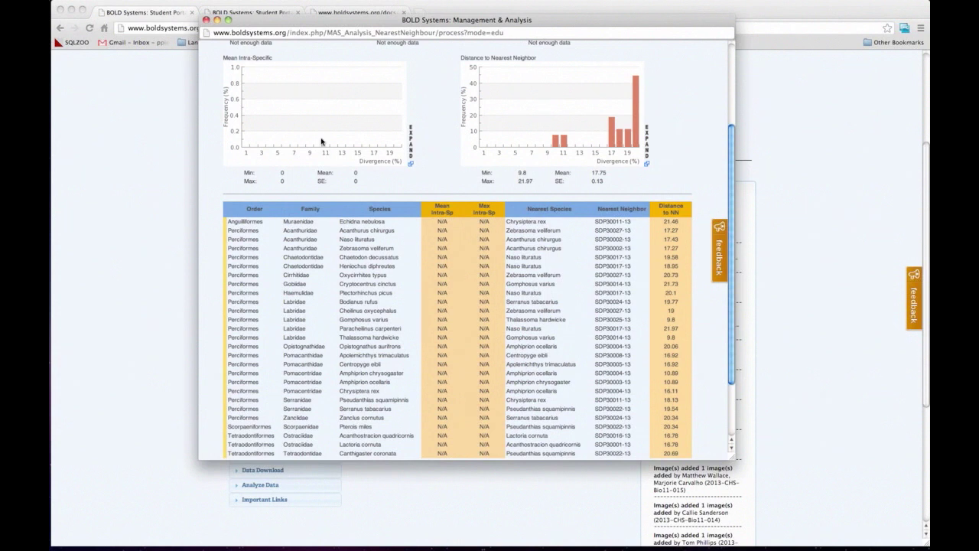
click(206, 21)
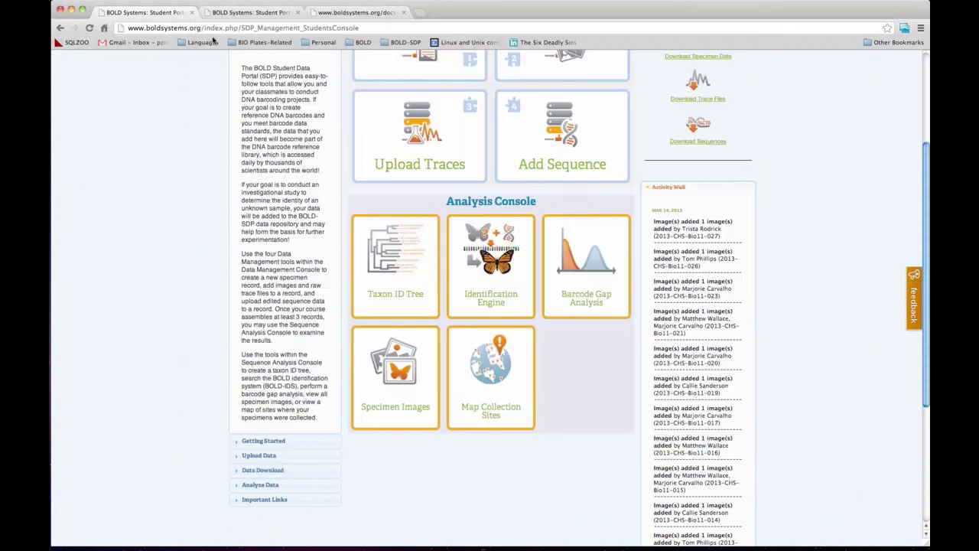
click(411, 398)
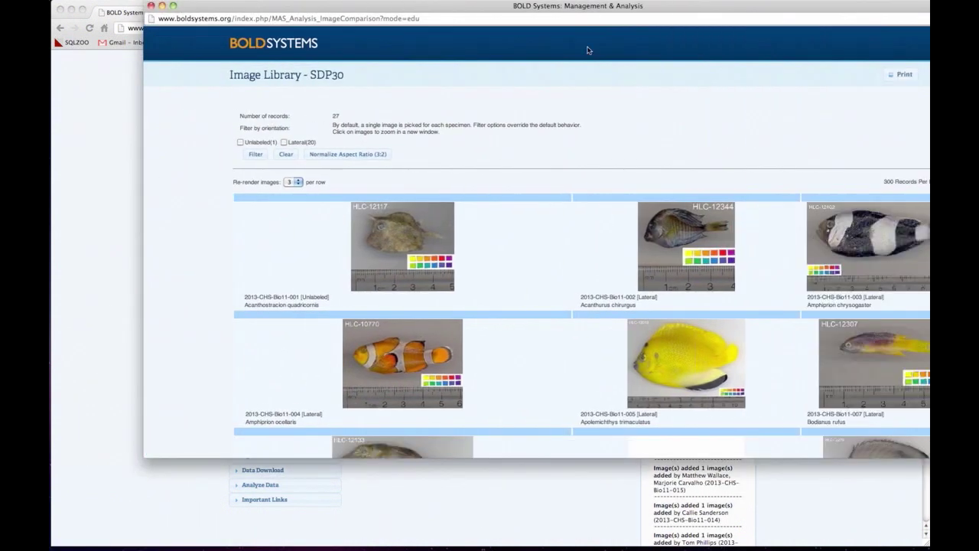
drag(593, 6, 497, 6)
scroll(578, 183, down, 3)
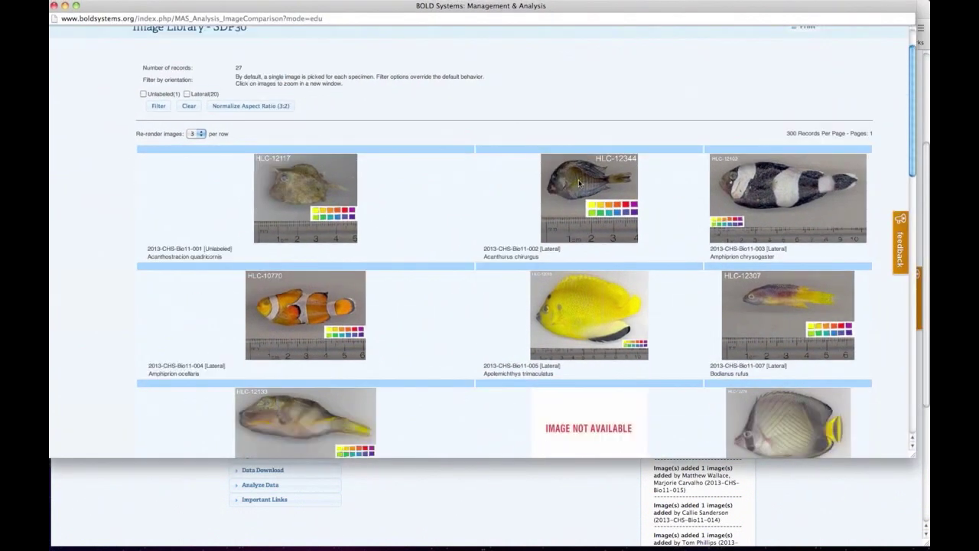
scroll(579, 183, down, 10)
scroll(577, 183, down, 10)
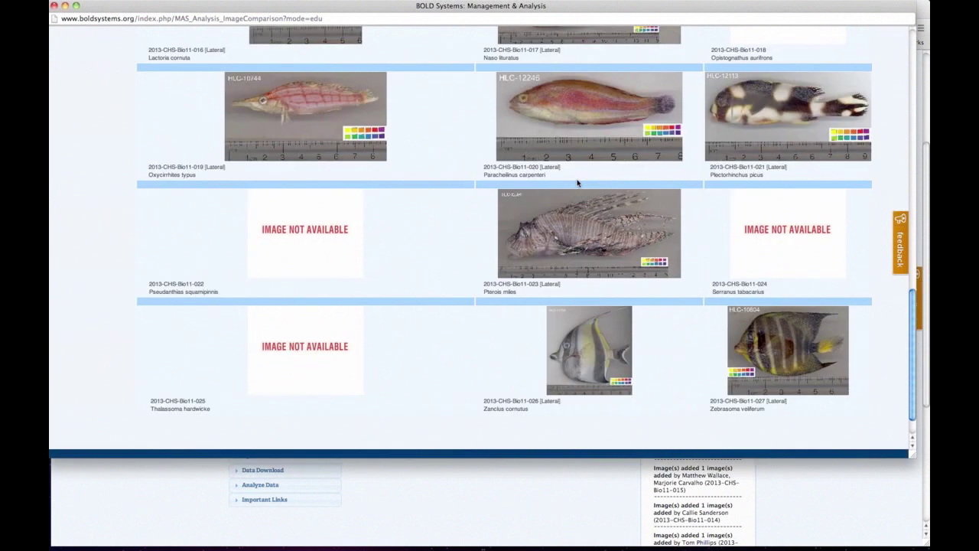
scroll(577, 182, up, 15)
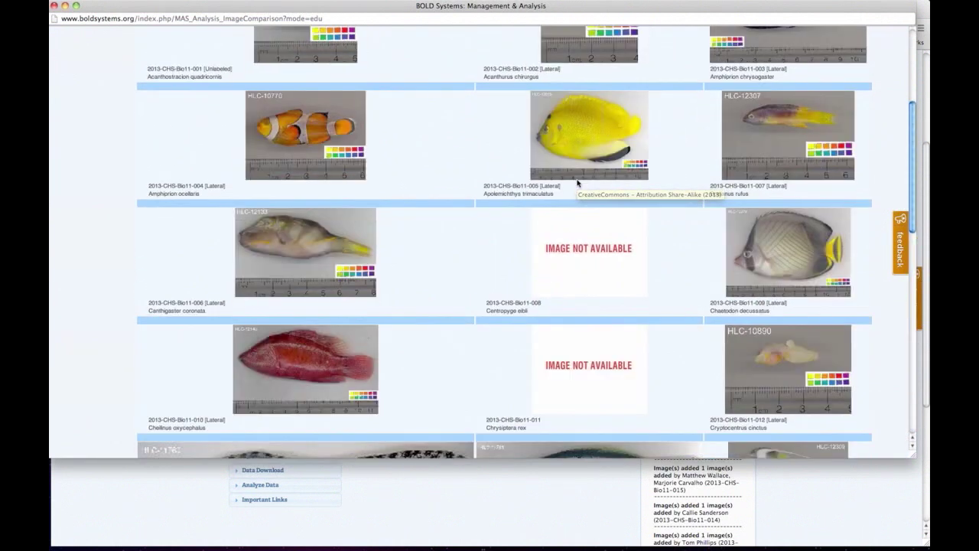
scroll(577, 182, up, 6)
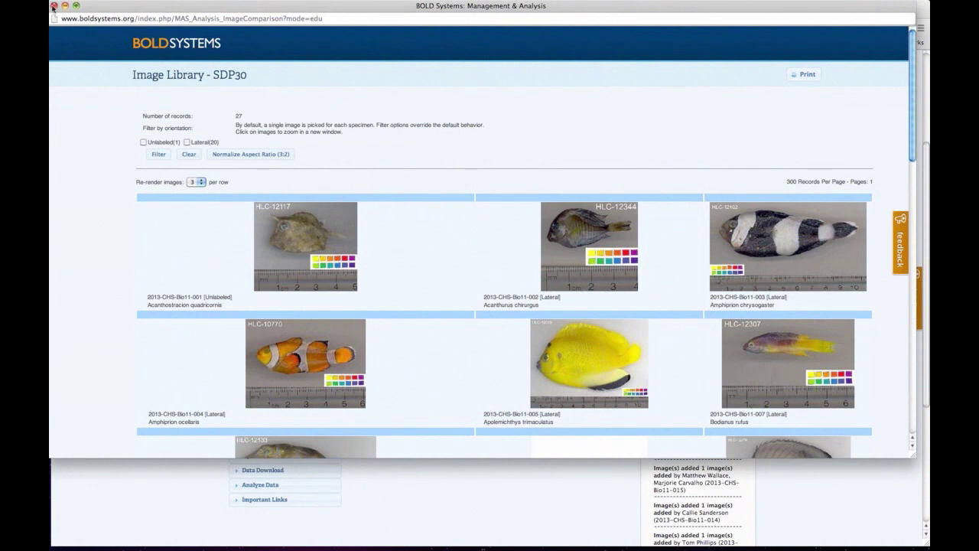
click(53, 7)
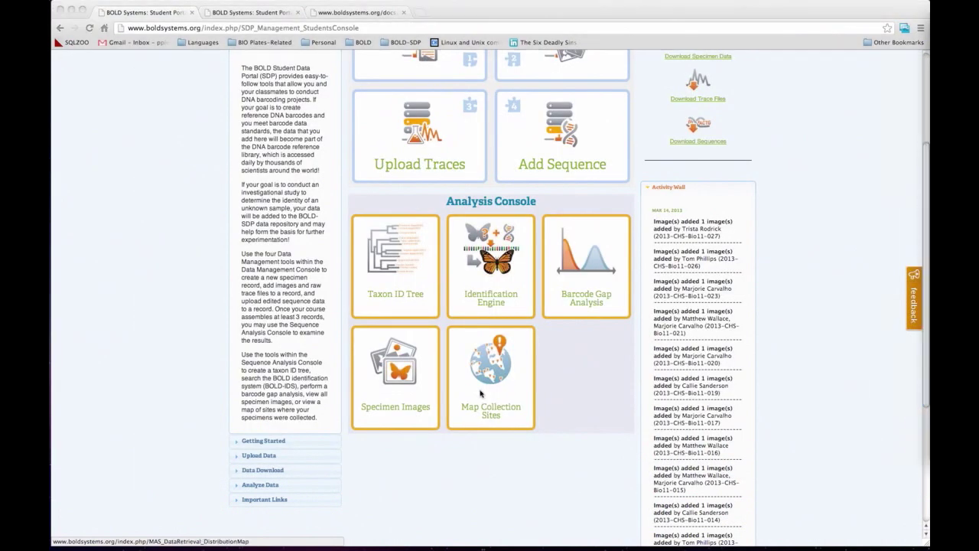
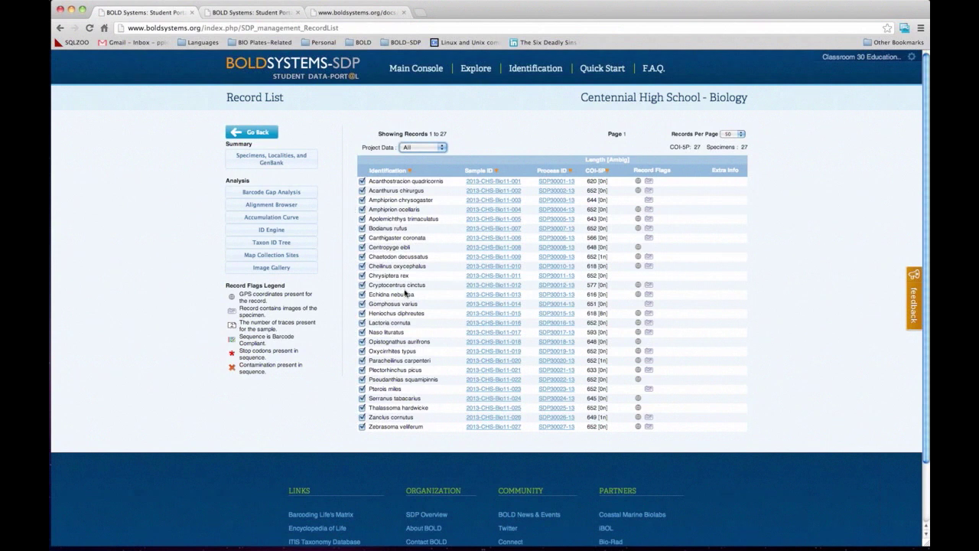
- Run the alignment browser with the chosen filters, enlarge the results popup, then close it when it stalls
click(271, 204)
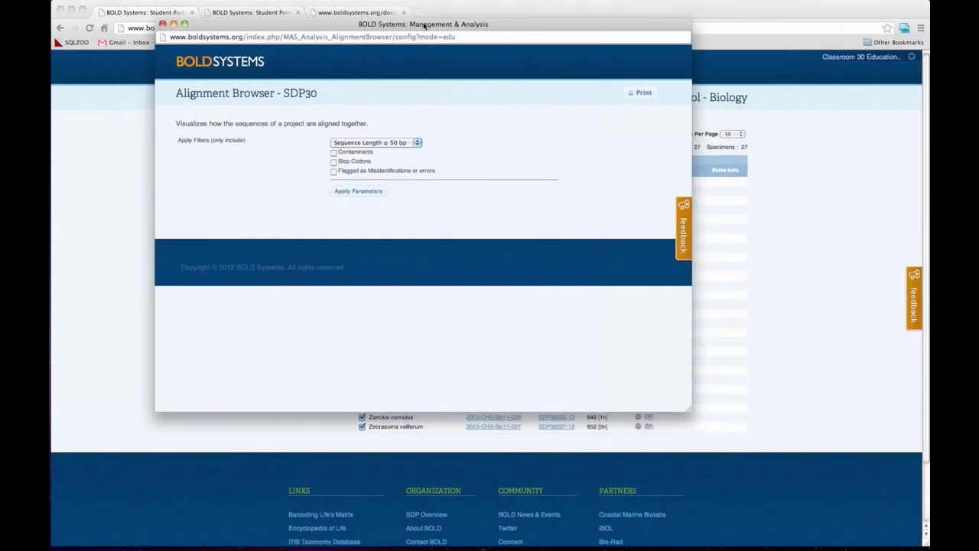
click(371, 191)
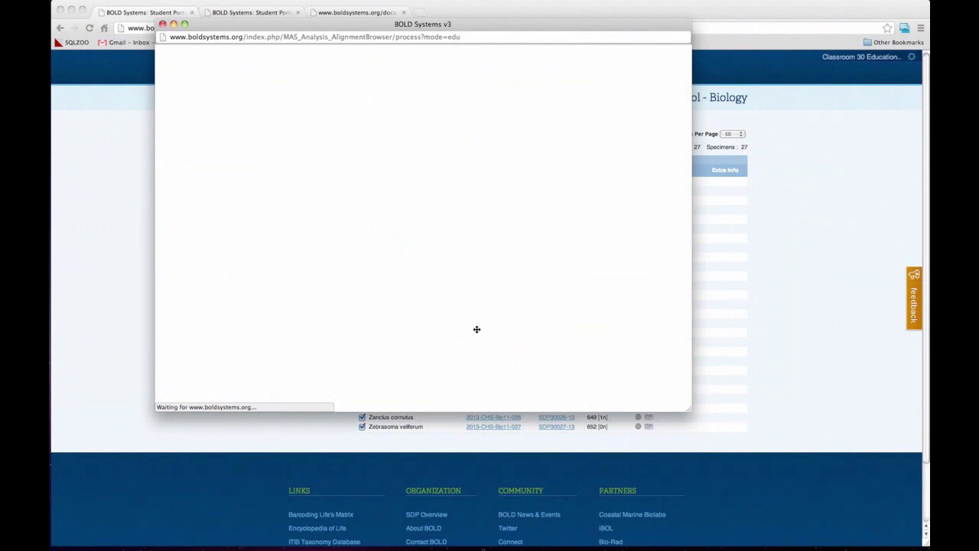
drag(689, 409, 750, 434)
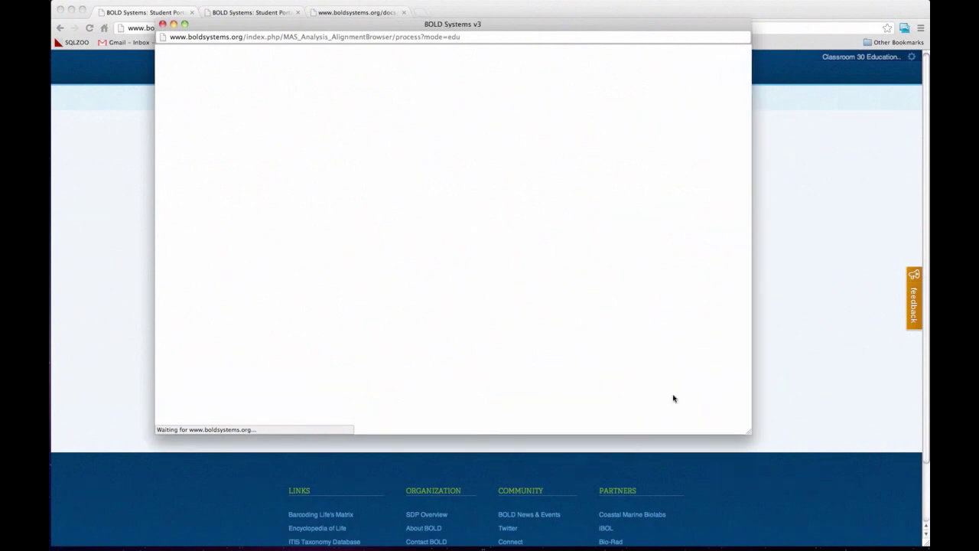
click(163, 26)
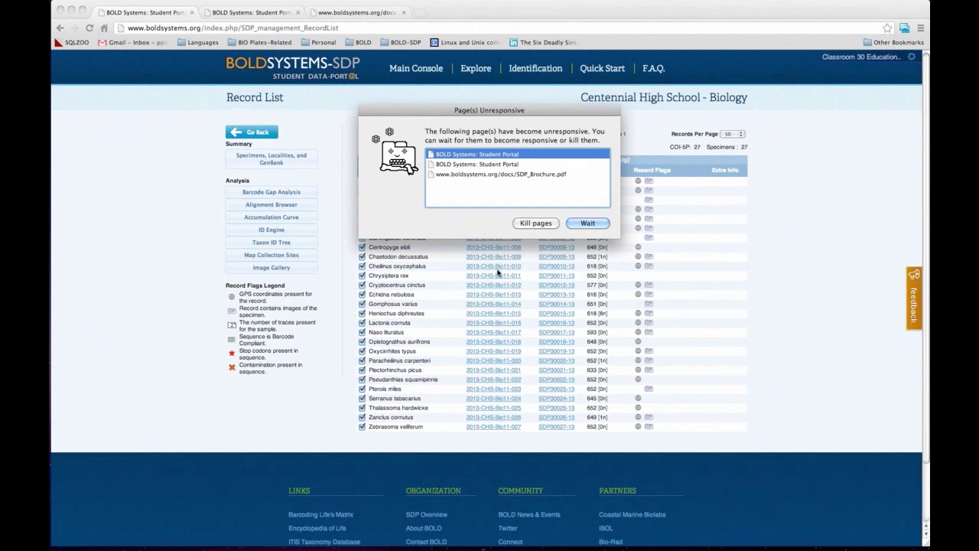
- Kill the unresponsive pages and set Project Data to All to show all 27 records
click(535, 222)
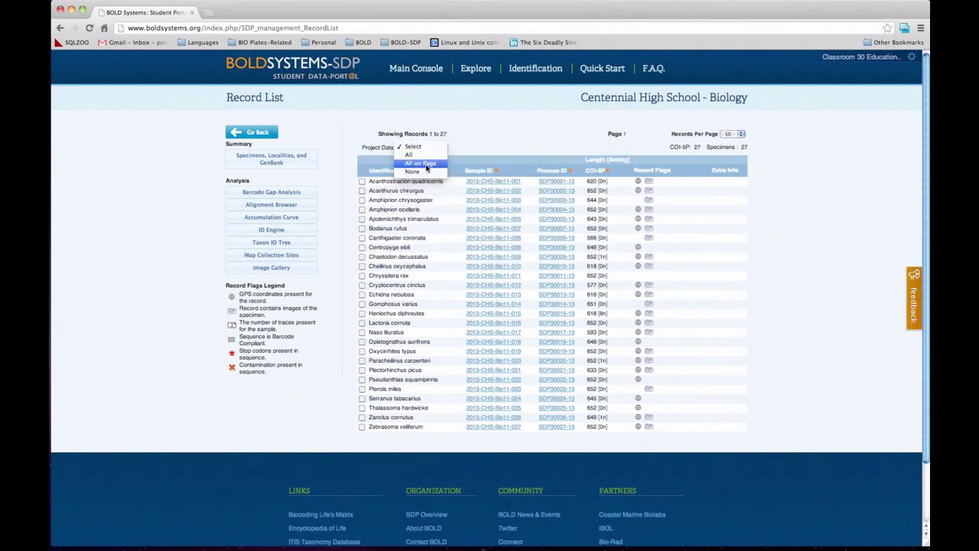
click(423, 156)
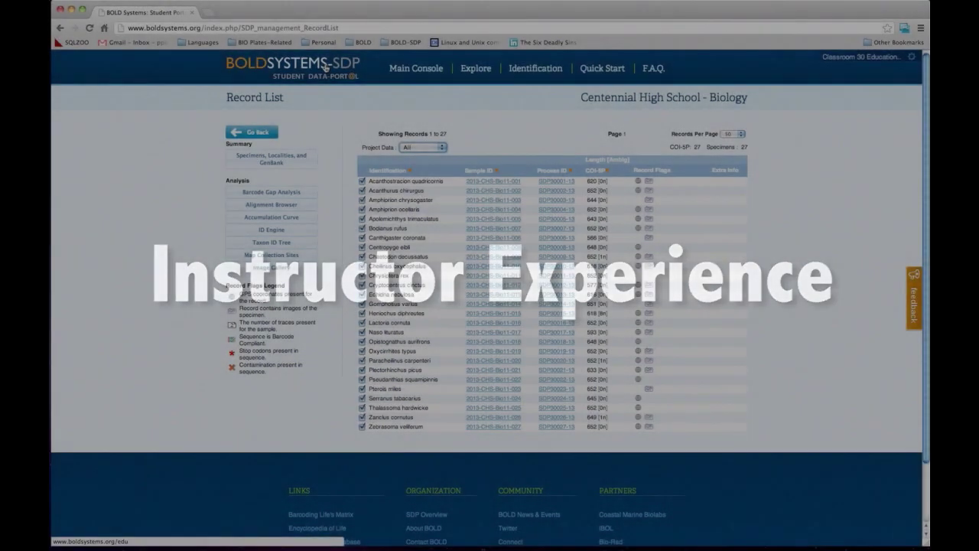
- From the home page, open Instructor Login and enter the saved instructor username and password
click(326, 67)
click(497, 426)
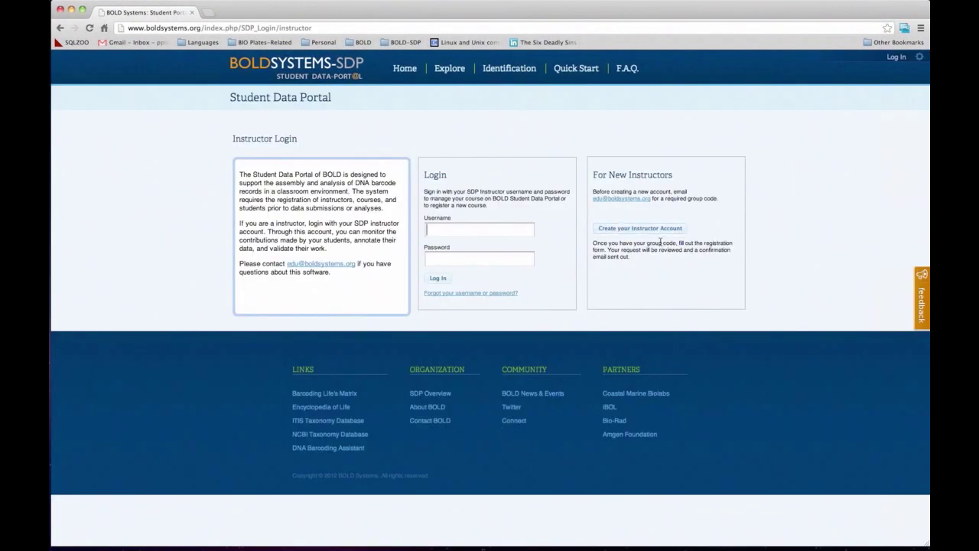
text(st)
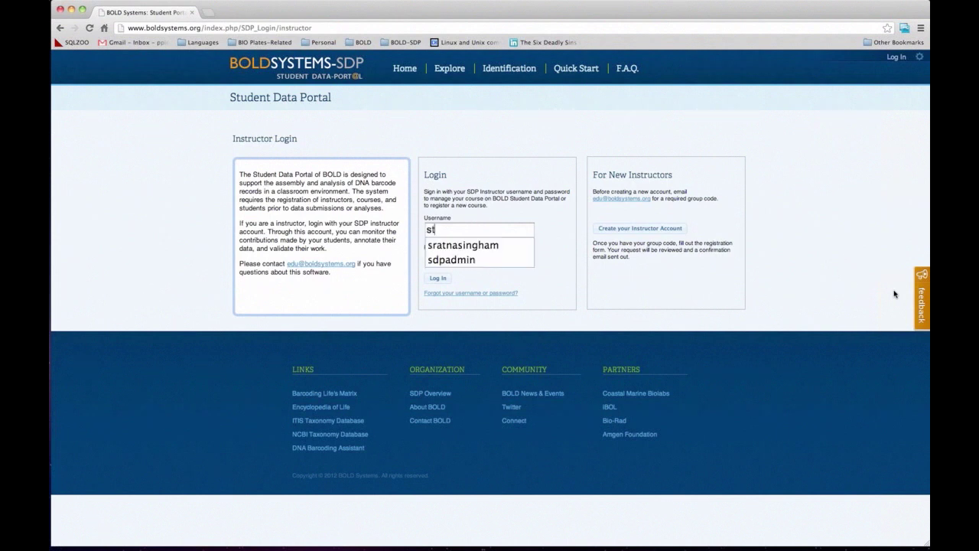
key(BackSpace)
key(Down)
key(Tab)
text(••••••)
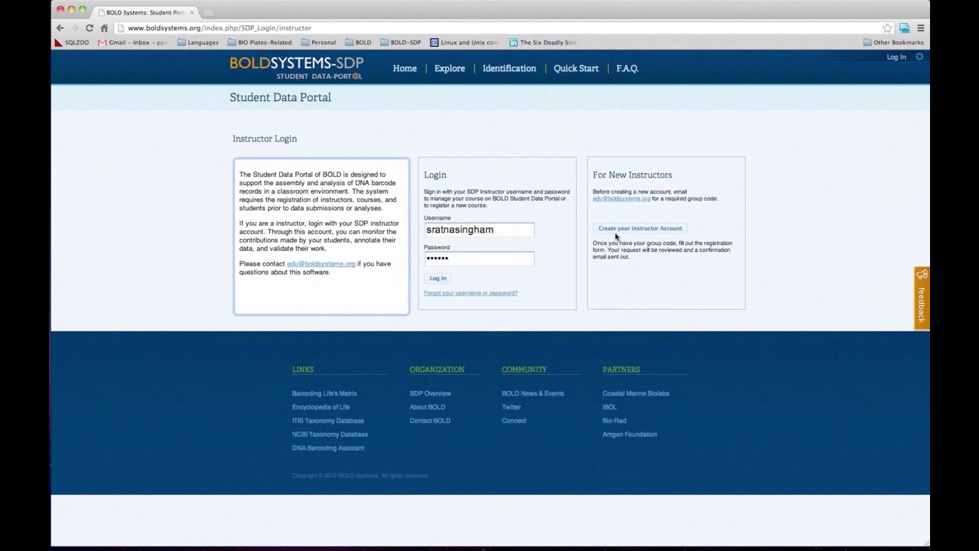
- Log in as the instructor to reach the Manage Courses page
click(439, 280)
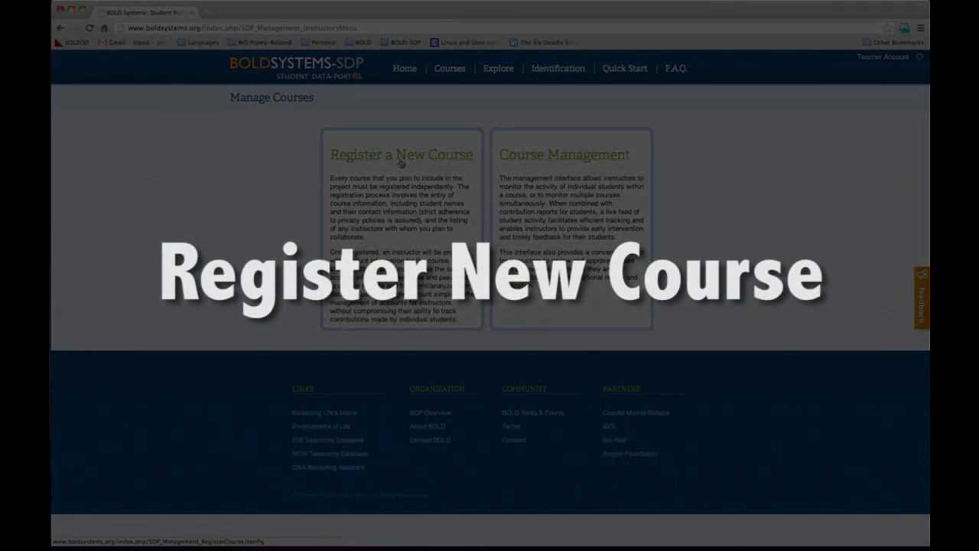
- Start registering a new course and enter the course registration key
click(400, 159)
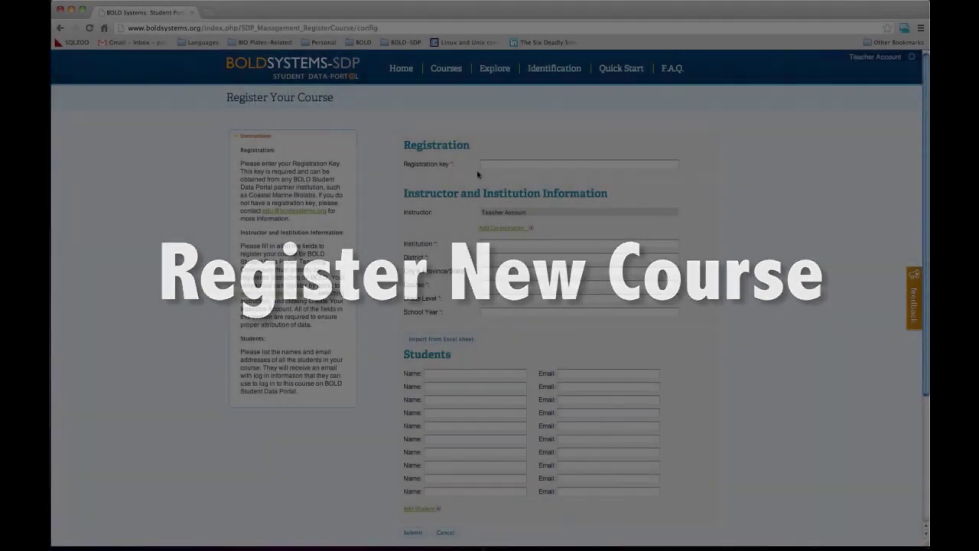
click(493, 165)
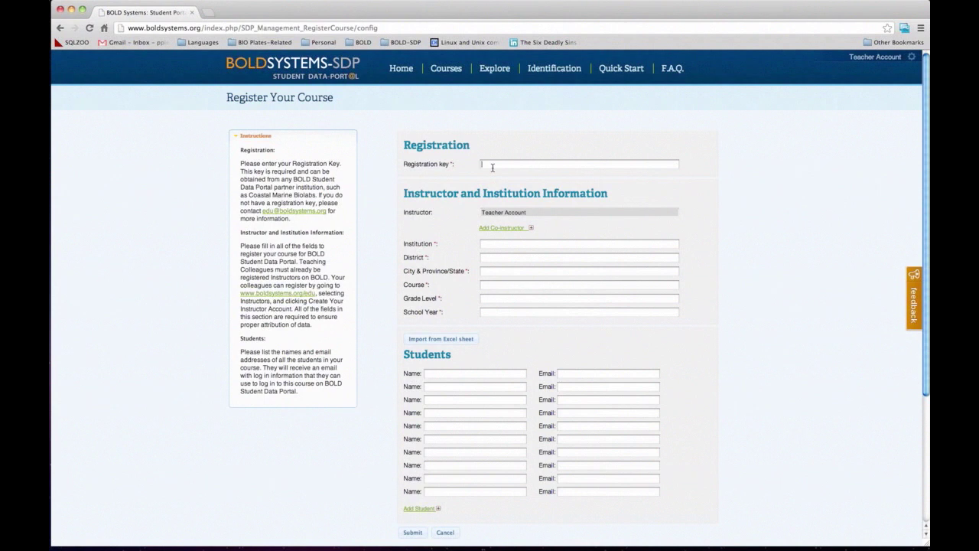
click(493, 167)
click(660, 167)
- Fill institution Centennial High School, Peel District, and city Guelph Ontario from autocomplete
text(Cent)
key(Down)
key(Tab)
text(Pe)
key(Down)
key(Tab)
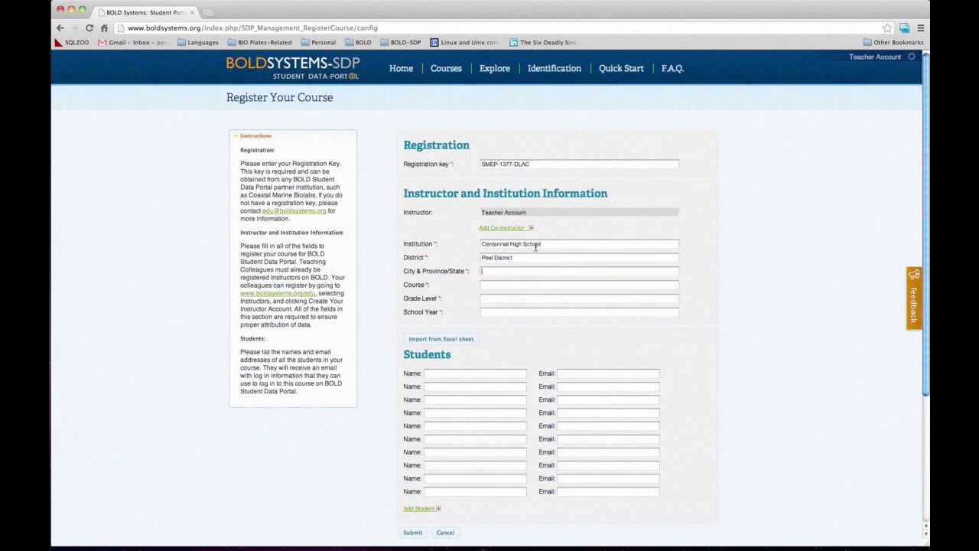
text(Gue)
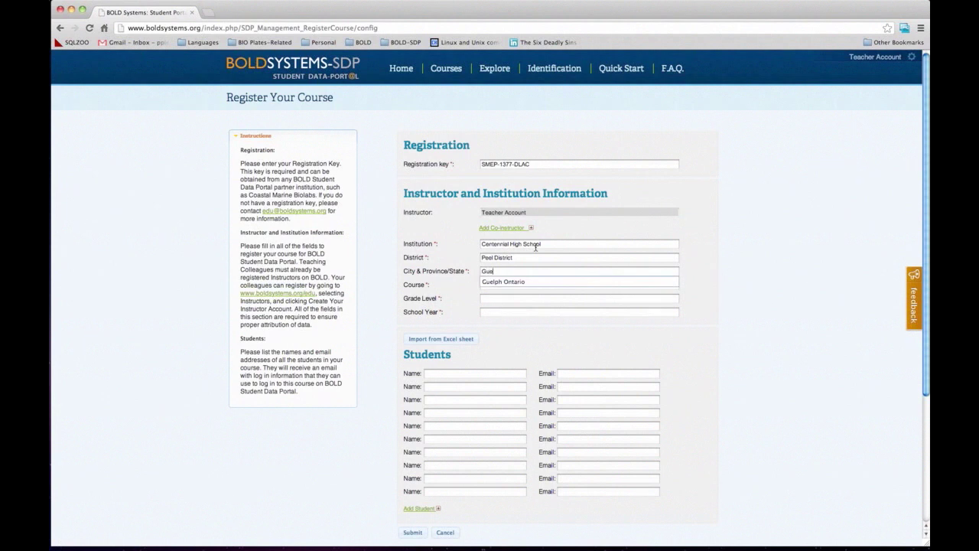
key(Down)
key(Tab)
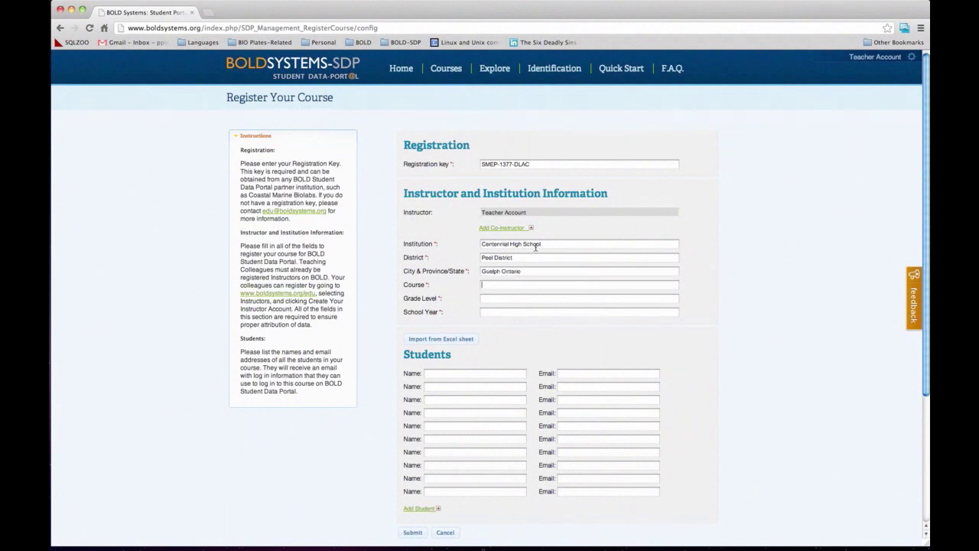
- Enter course 'Biology 12' and school year 2013
text(Biol)
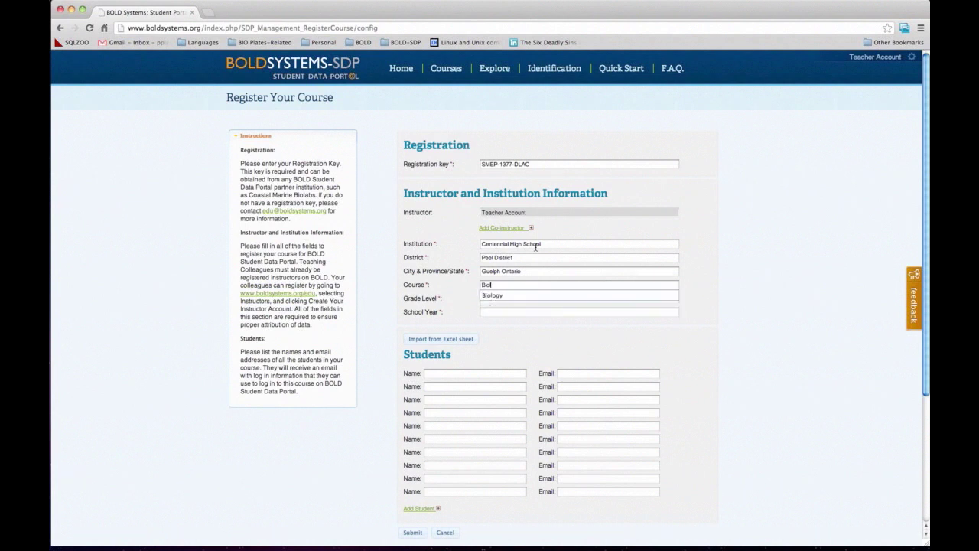
text(ogy )
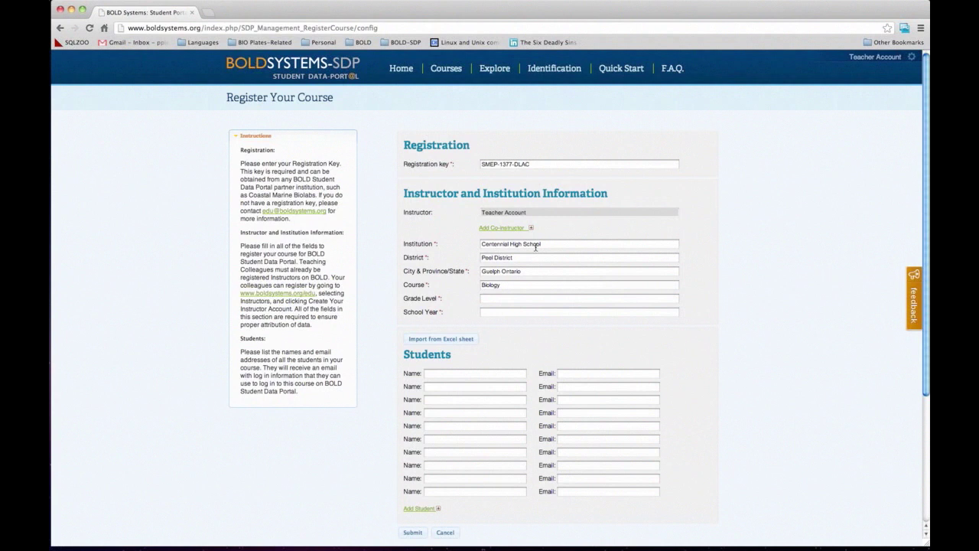
text(12)
key(Tab)
text(2013)
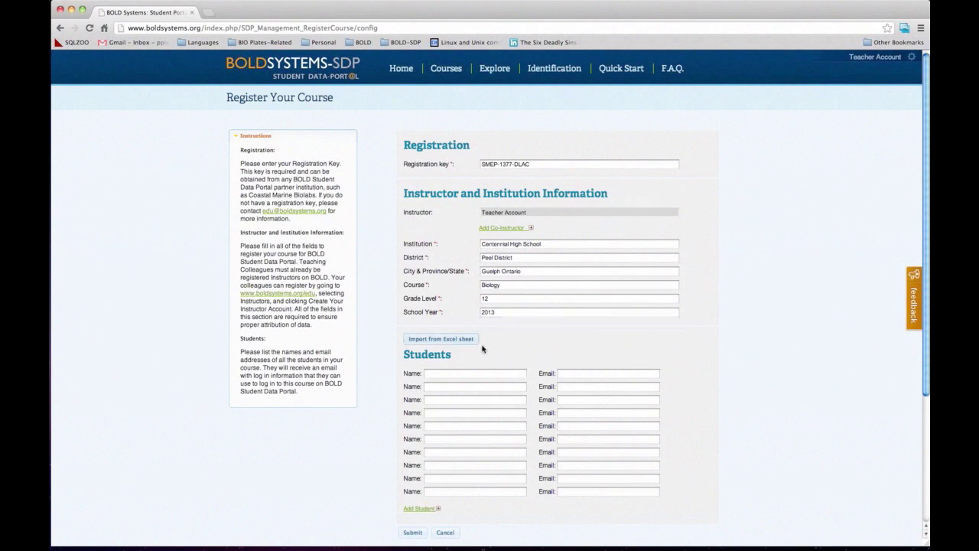
- Scroll to the Students section and open the Import from Excel sheet dialog
scroll(482, 349, down, 3)
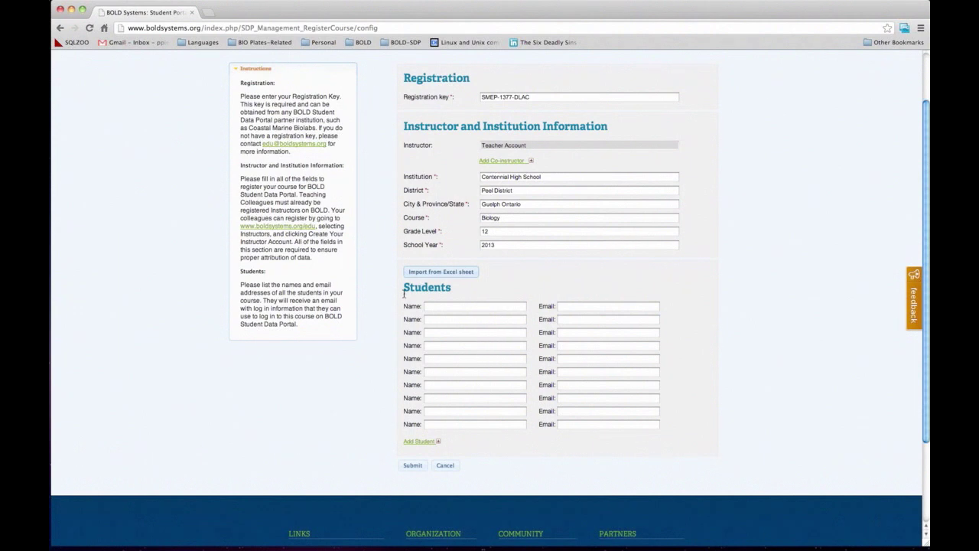
click(459, 310)
click(450, 273)
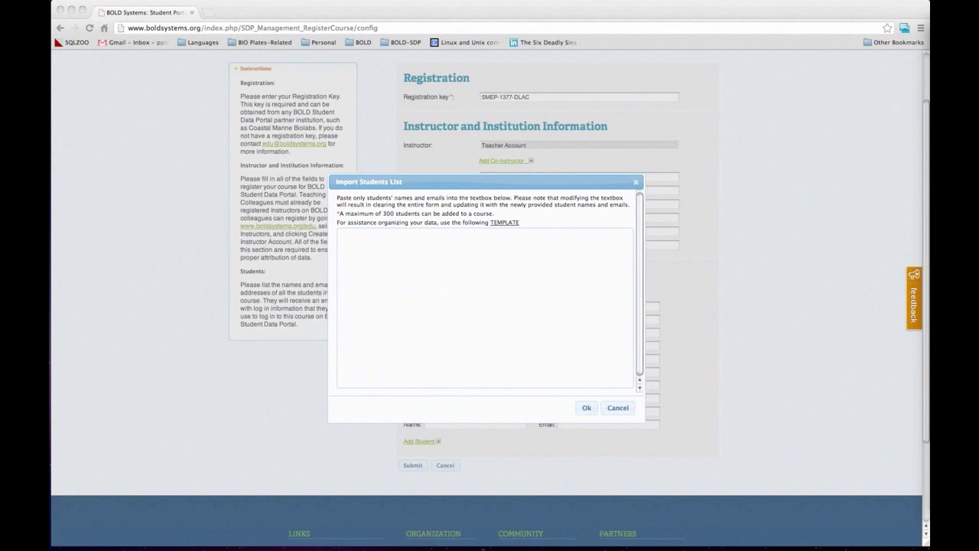
- Paste the clipboard list of 12 student names and emails into the import textbox
click(470, 254)
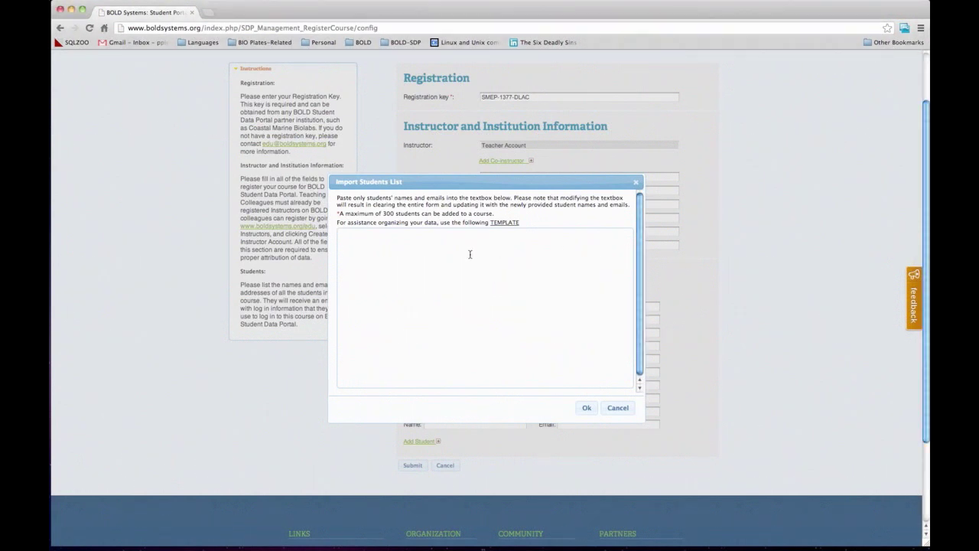
key(super+v)
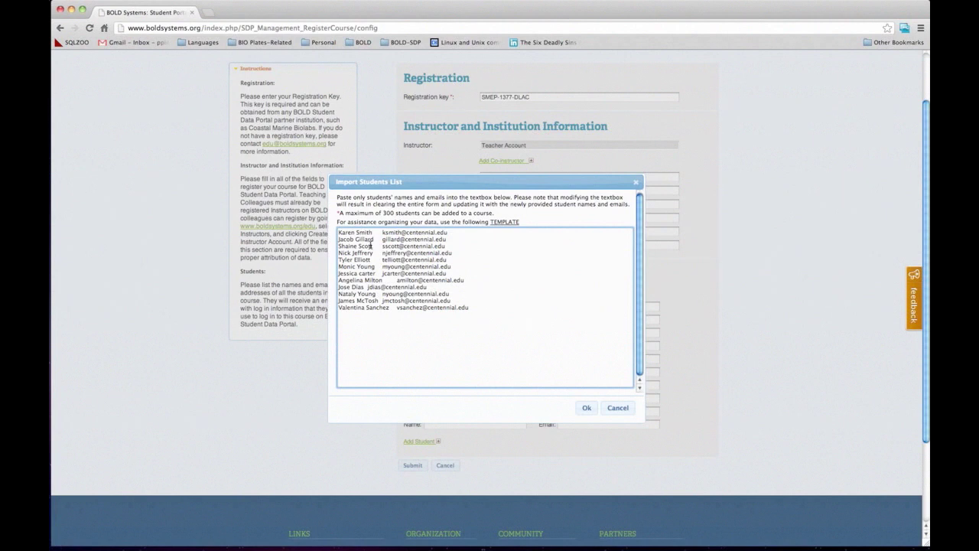
- Load the 12 imported students into the form, review the rows, and submit the registration
click(586, 409)
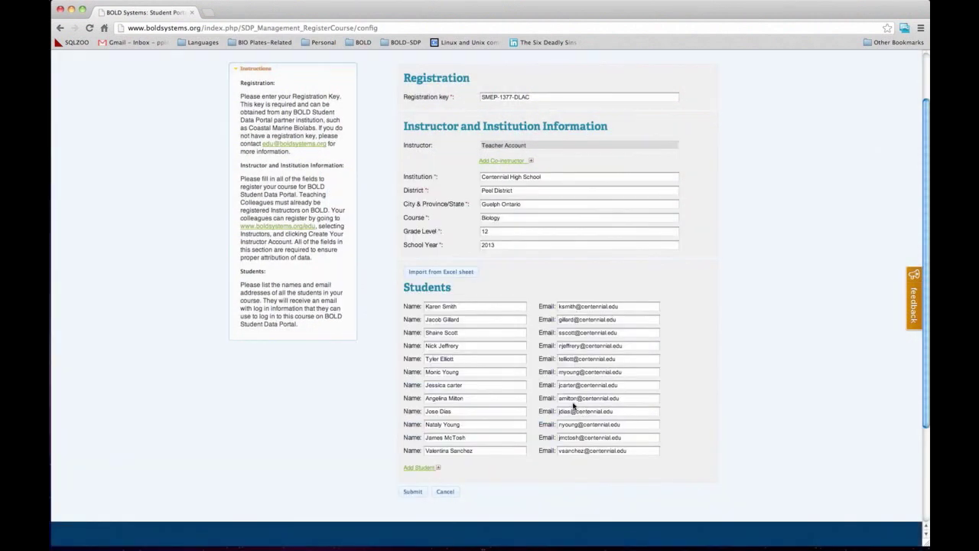
scroll(573, 406, down, 3)
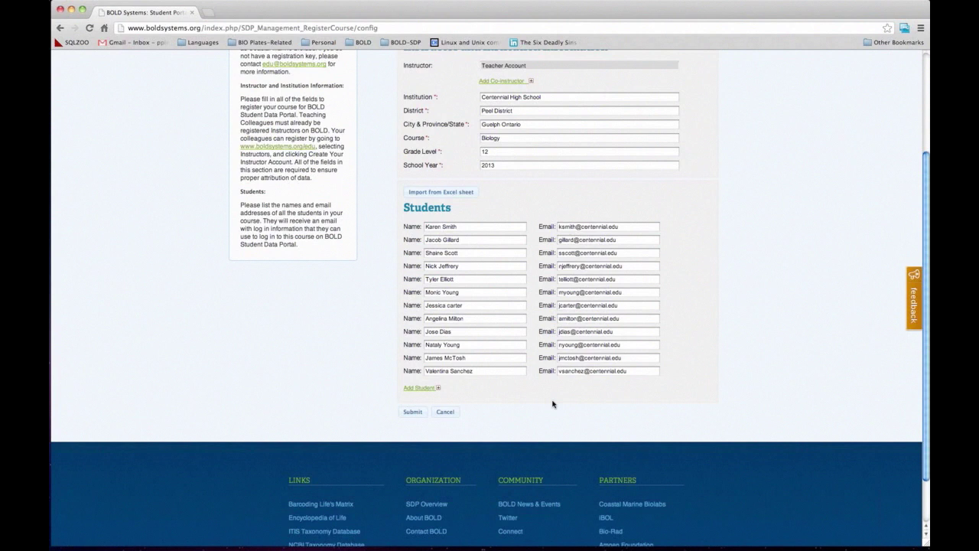
click(416, 416)
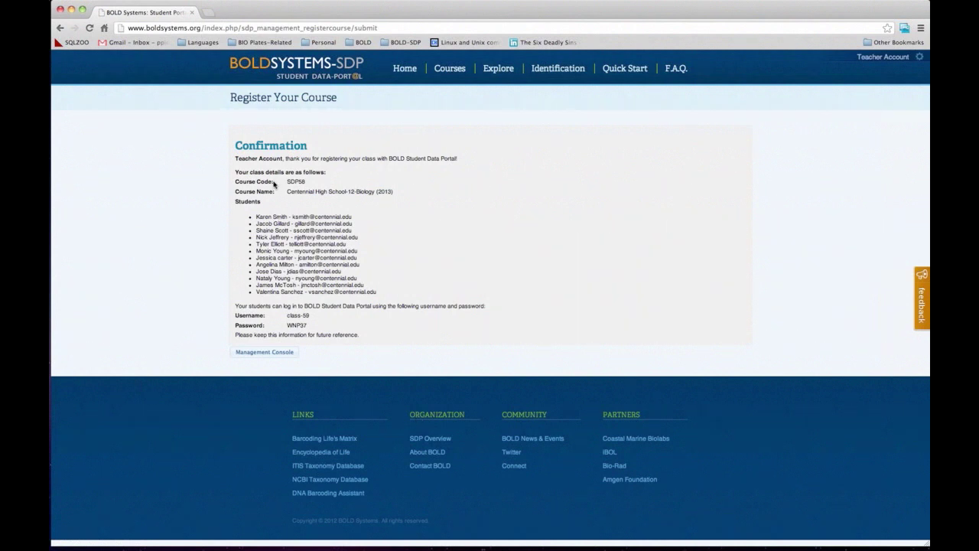
- Highlight the class login username and password on the SDP58 confirmation, then deselect
drag(235, 316, 314, 326)
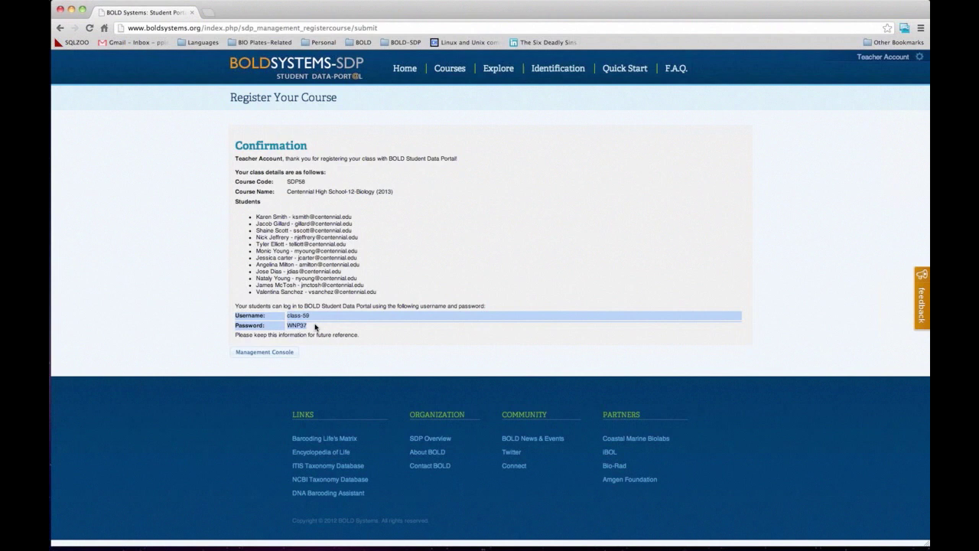
click(331, 328)
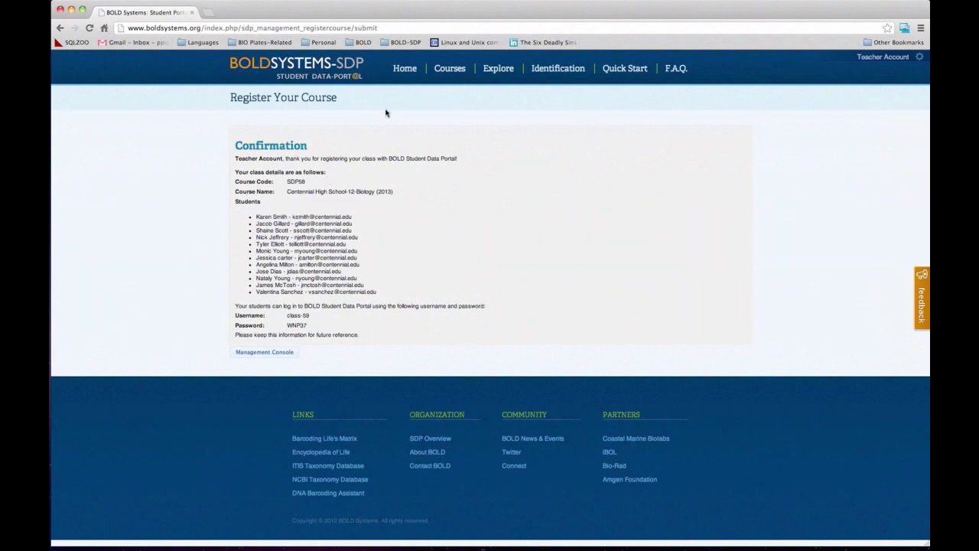
- Go Home to Course Management and open Course Info for 10 - Biology-2013 (SDP26)
click(411, 70)
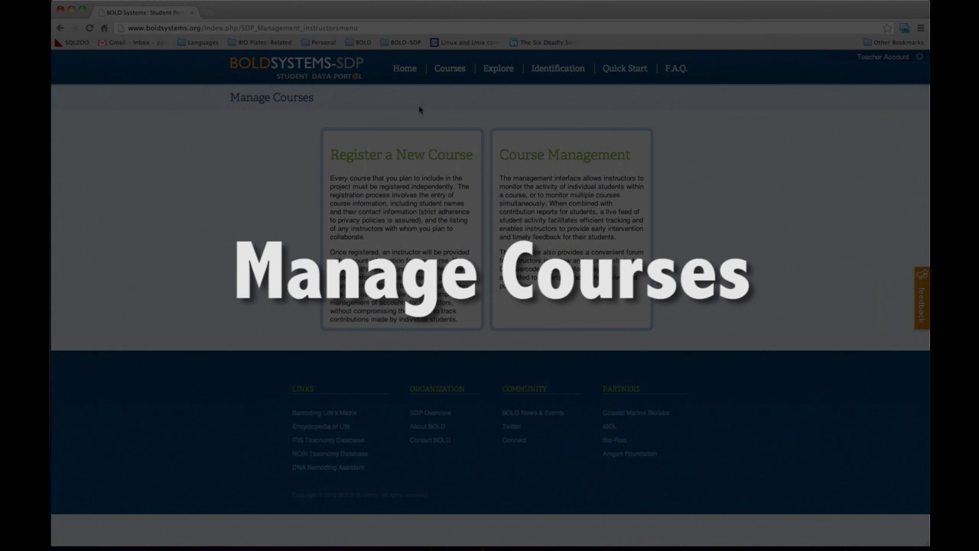
click(545, 163)
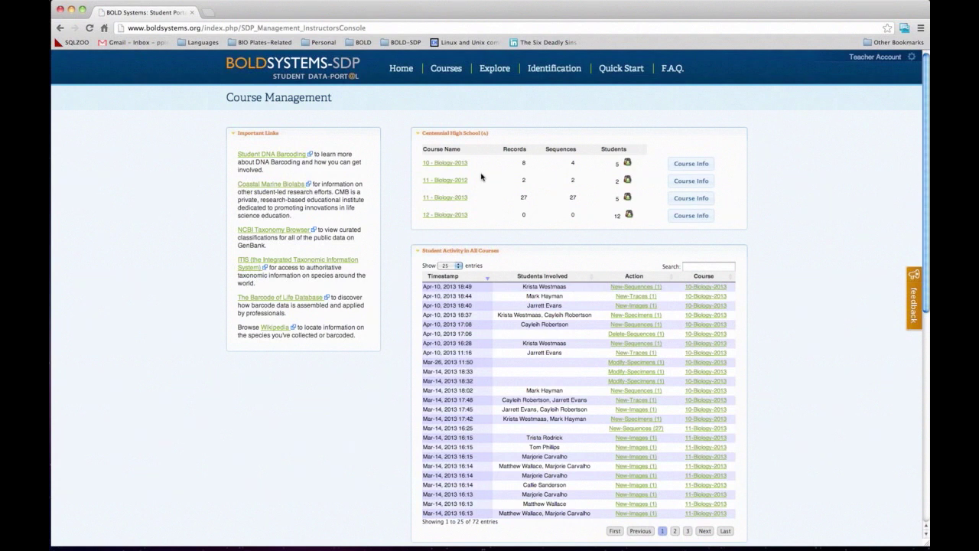
click(698, 167)
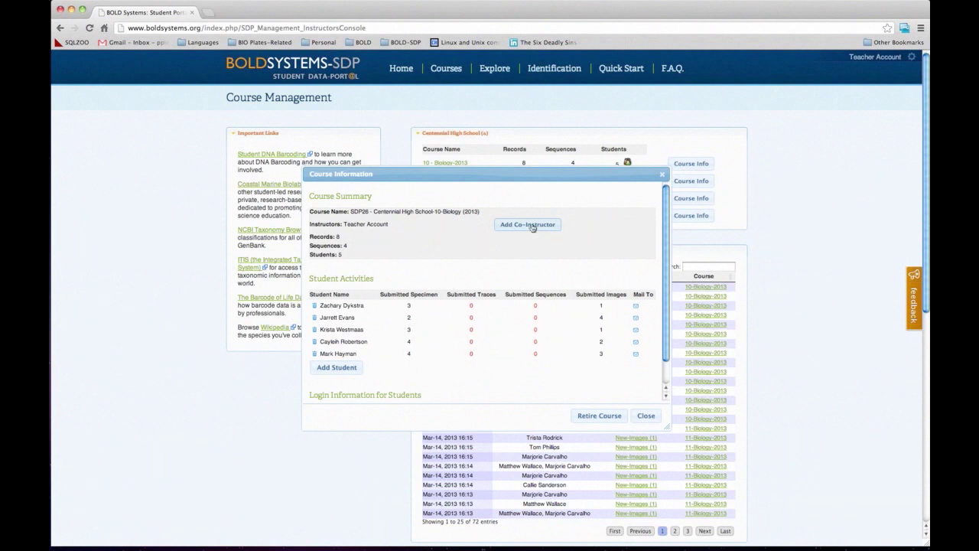
click(530, 227)
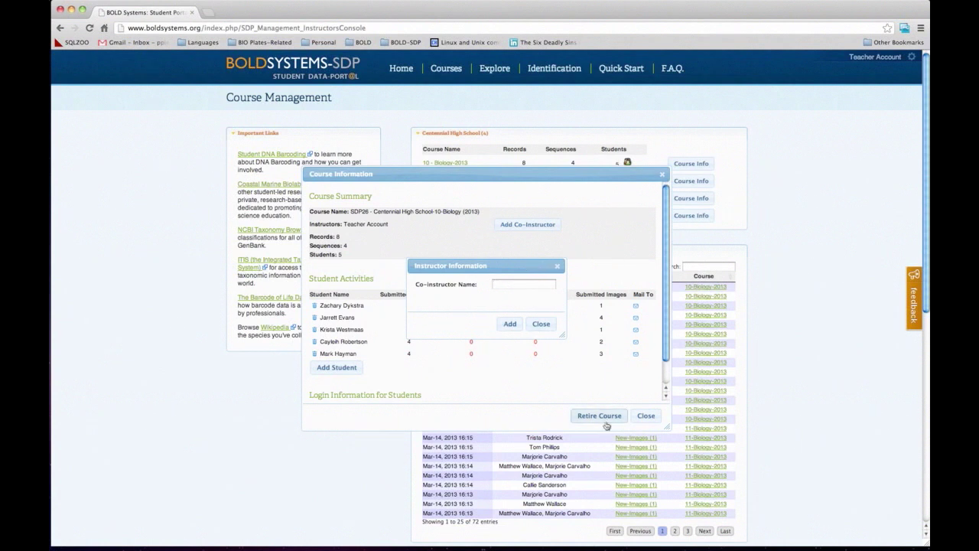
click(544, 328)
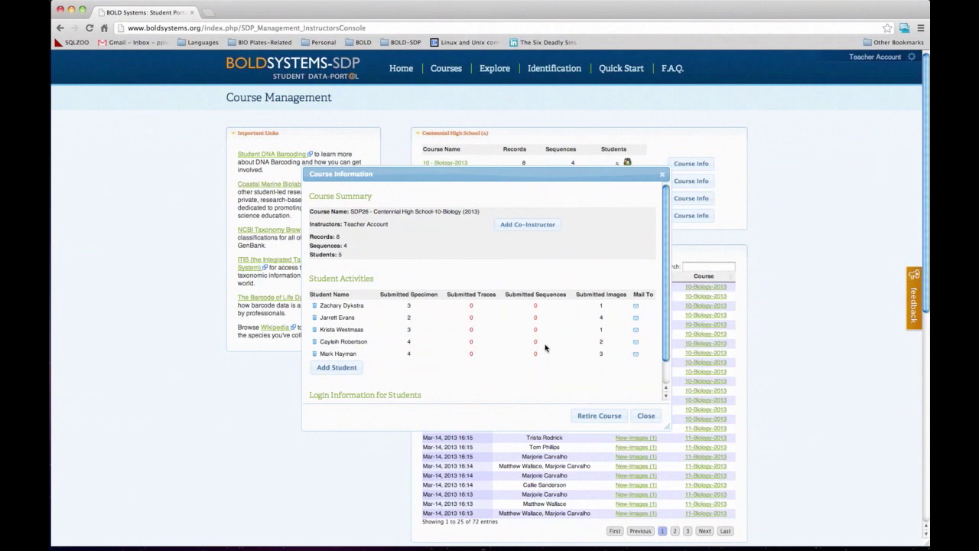
click(635, 308)
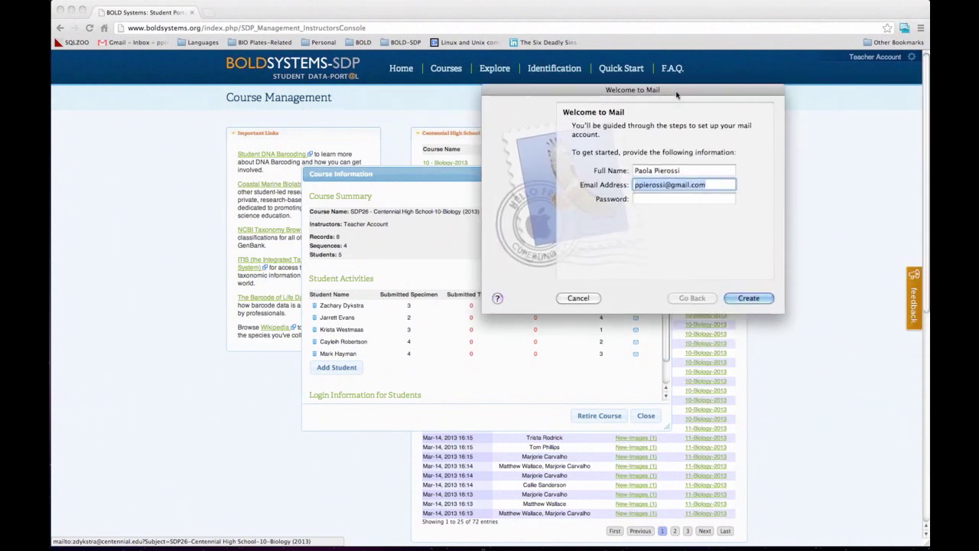
key(super+q)
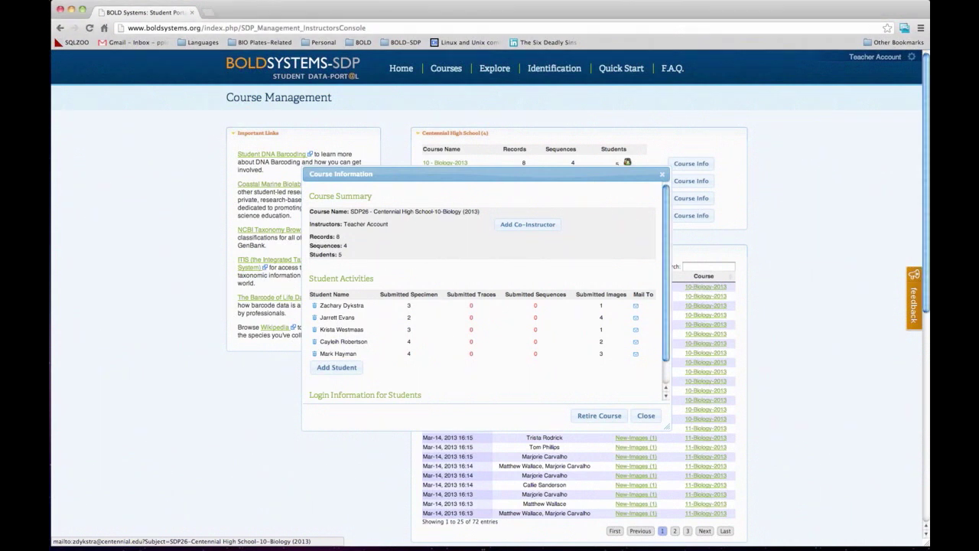
scroll(648, 411, down, 2)
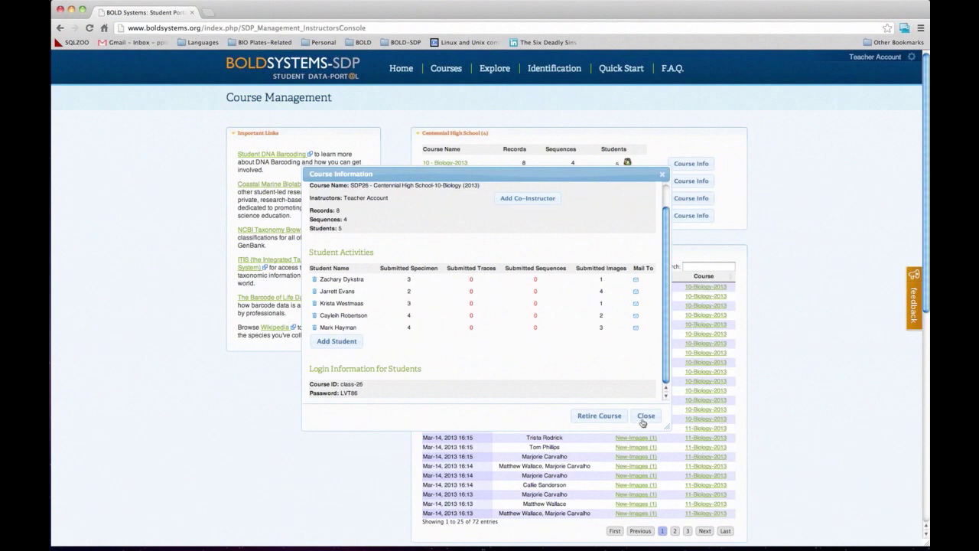
click(646, 417)
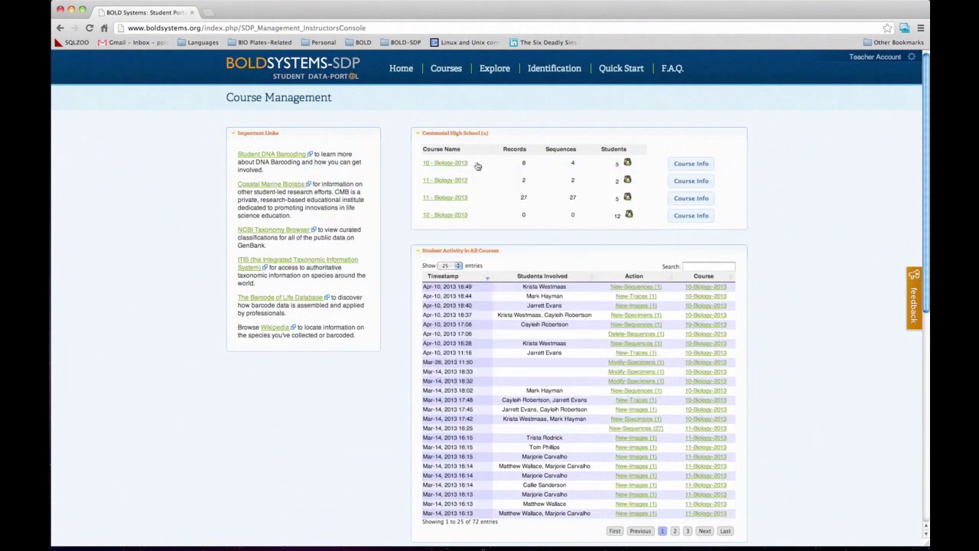
- Open the record list for the 10 - Biology-2013 course
scroll(661, 366, down, 3)
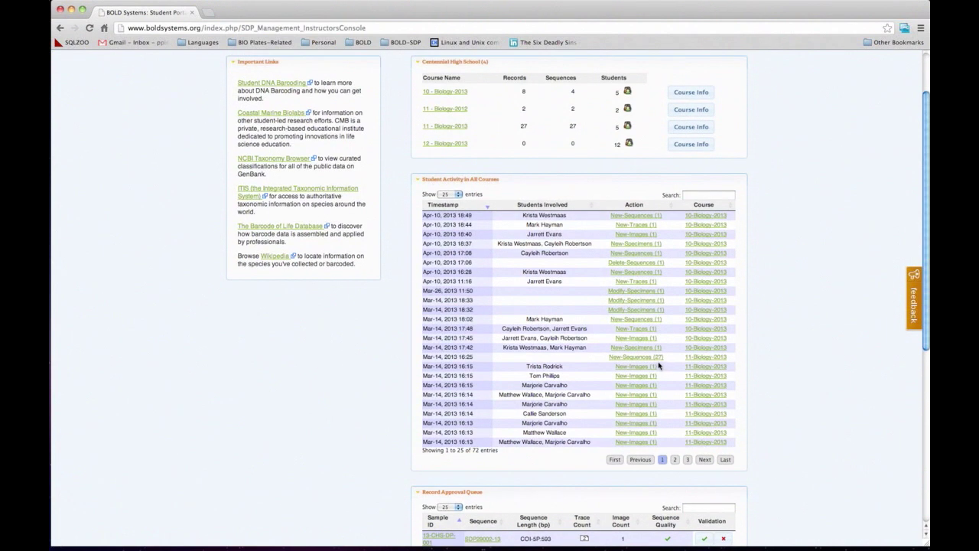
scroll(658, 367, up, 1)
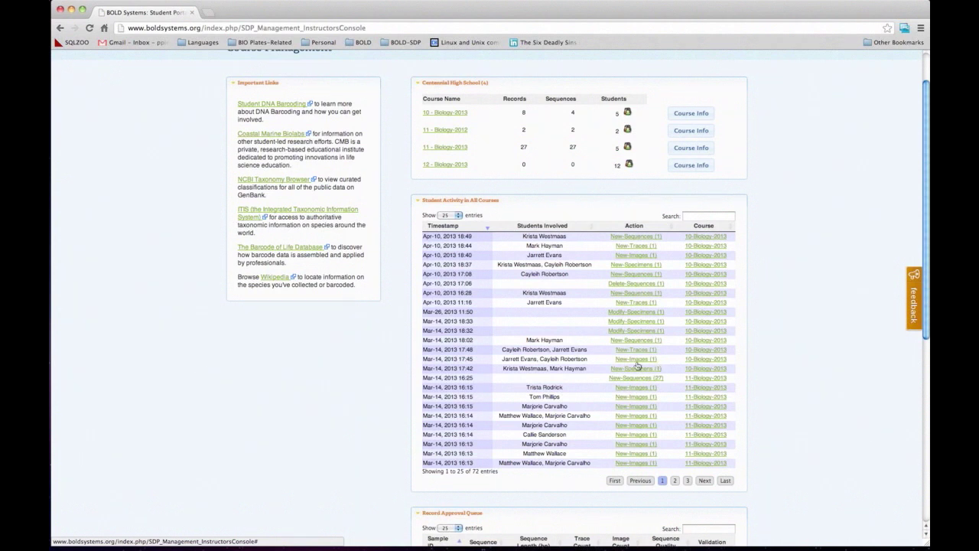
click(444, 115)
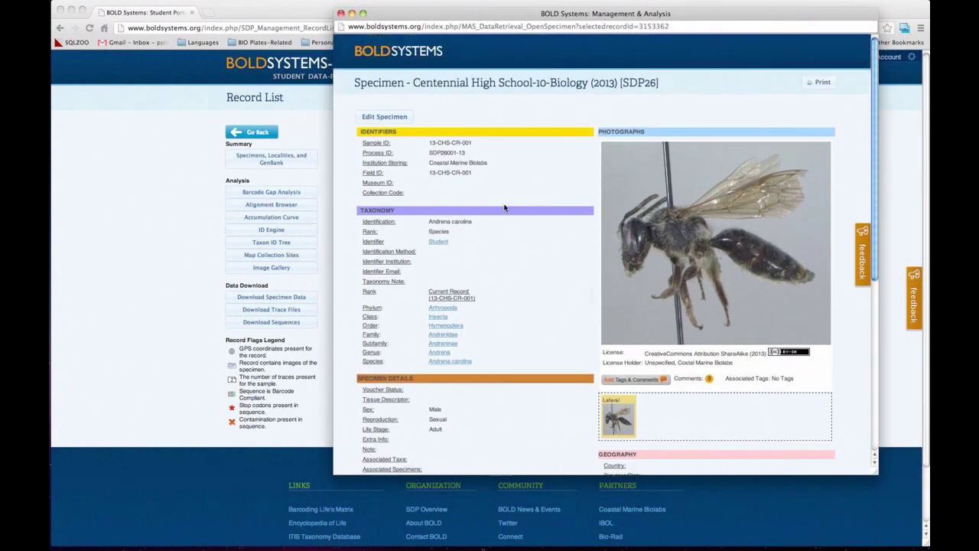
- Dismiss the edit error and open the edit form for specimen 13-CHS-JE-002
click(398, 123)
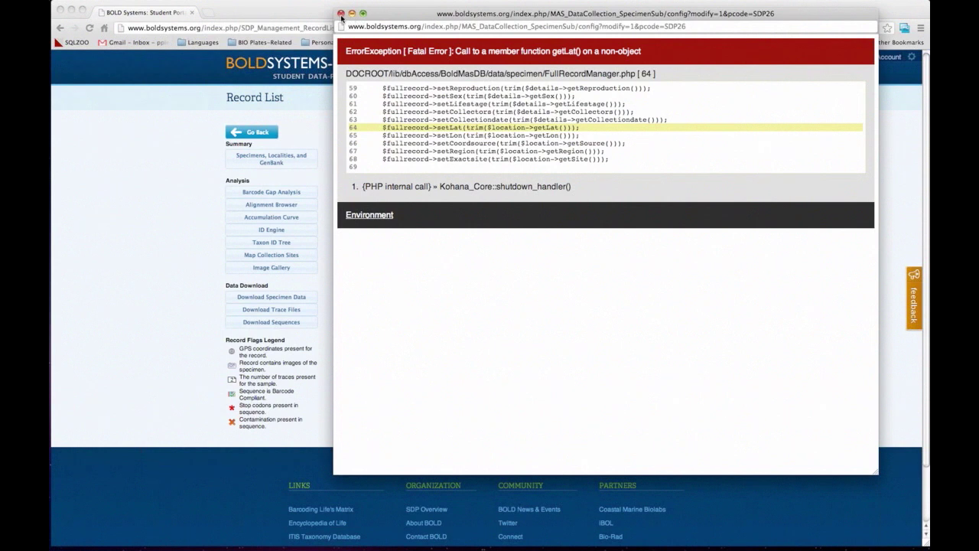
click(342, 14)
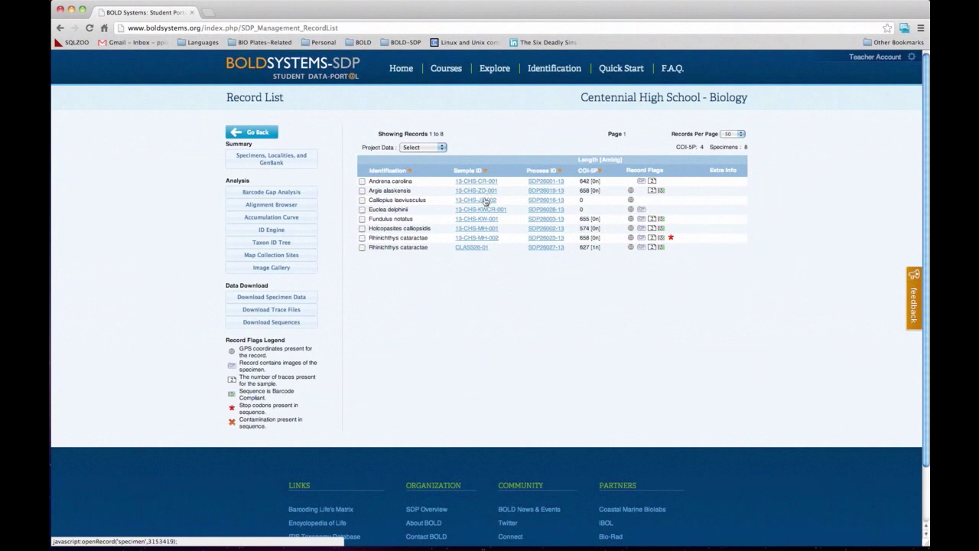
click(486, 200)
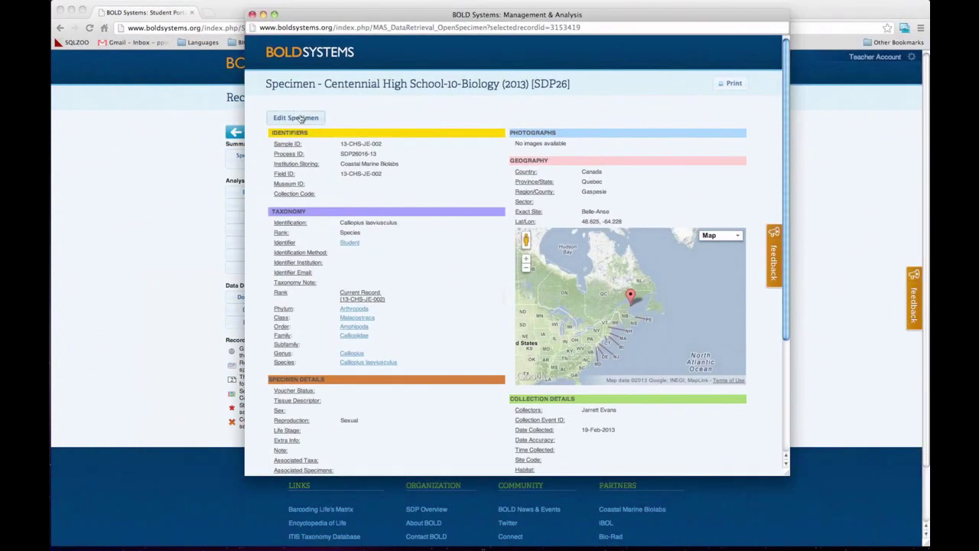
click(298, 118)
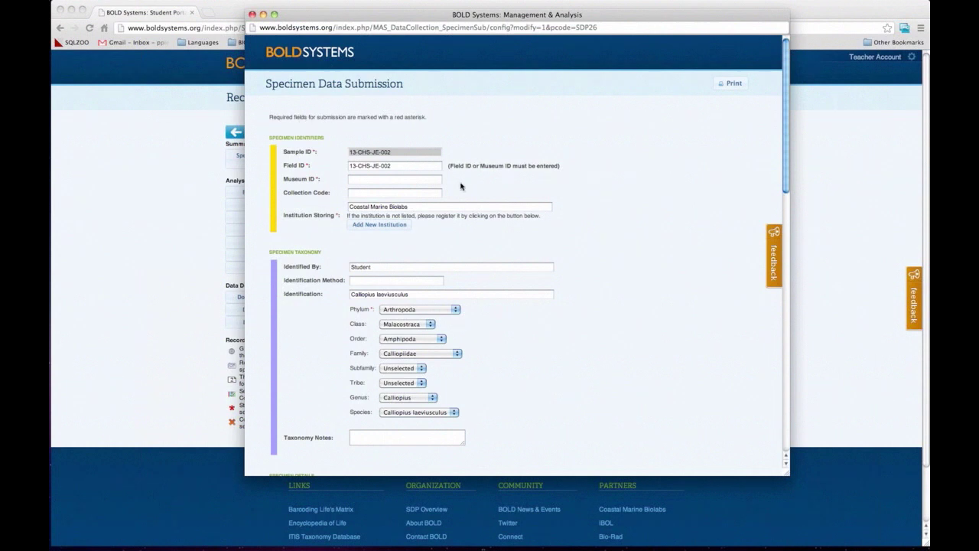
- Enter 'the specimen was partially' as the taxonomy note and submit the record
scroll(386, 173, down, 3)
scroll(391, 182, down, 5)
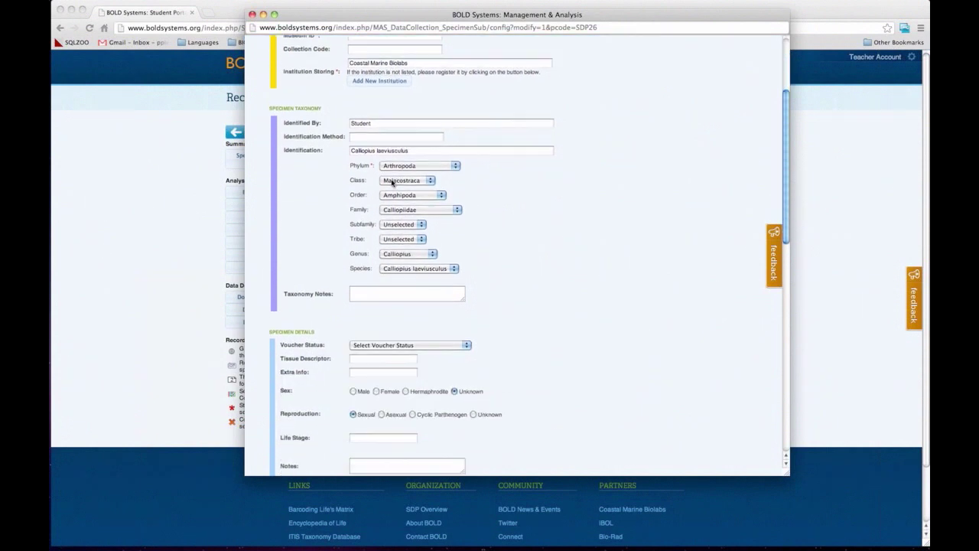
click(379, 259)
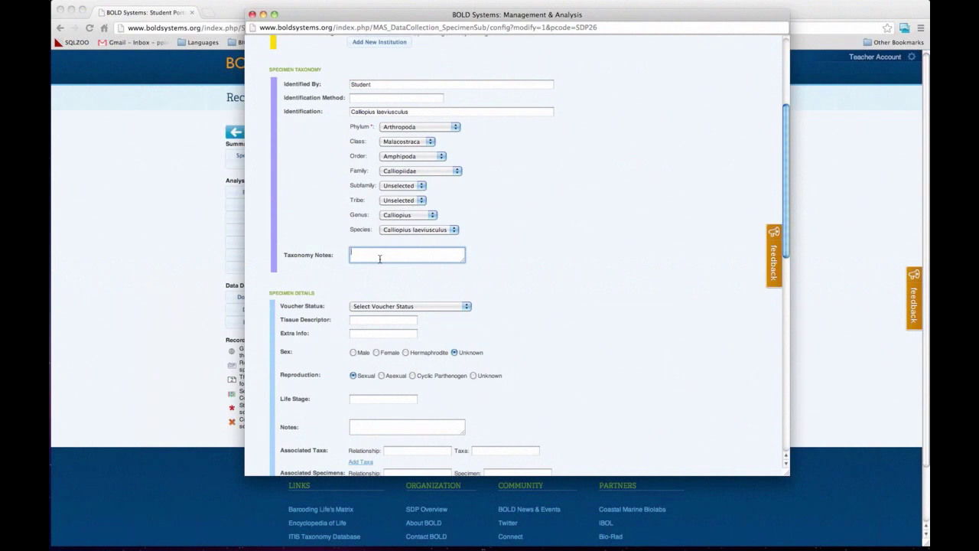
text(the specimen was partially)
scroll(652, 295, down, 15)
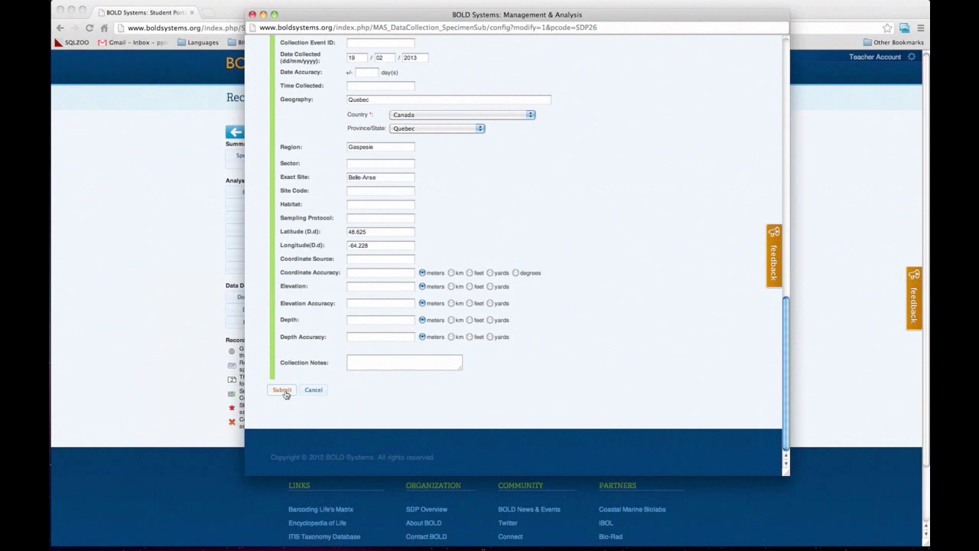
click(283, 391)
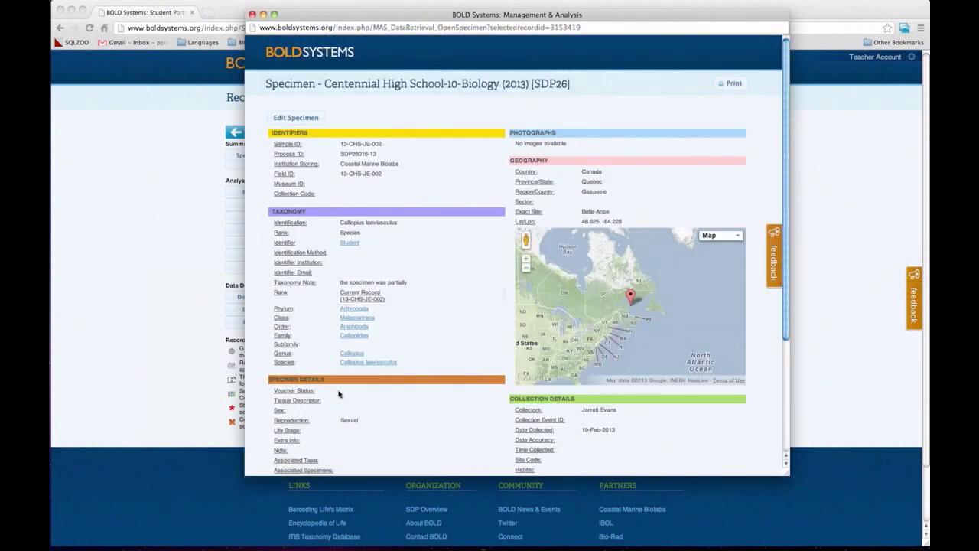
- Close the specimen window and open sequence record SDP26003-13 from the record list
click(251, 14)
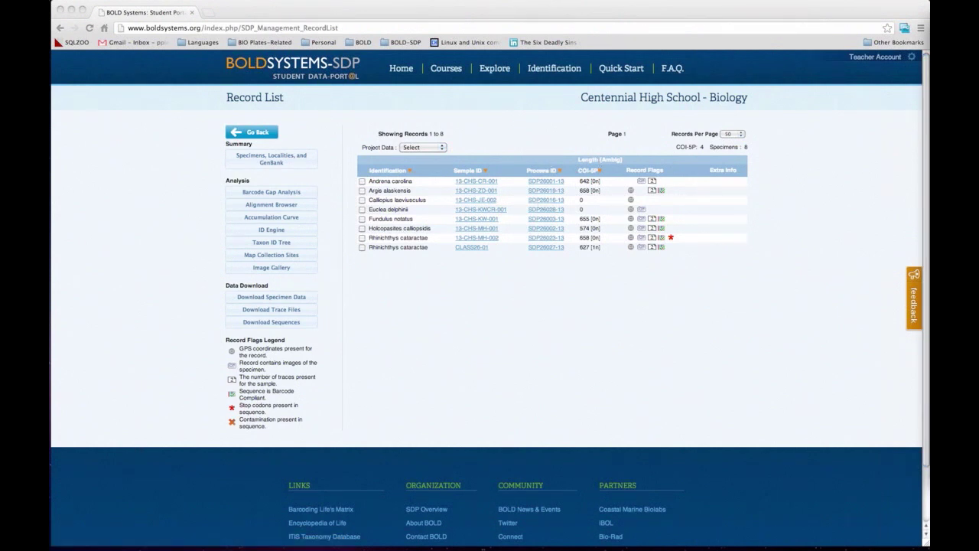
click(809, 146)
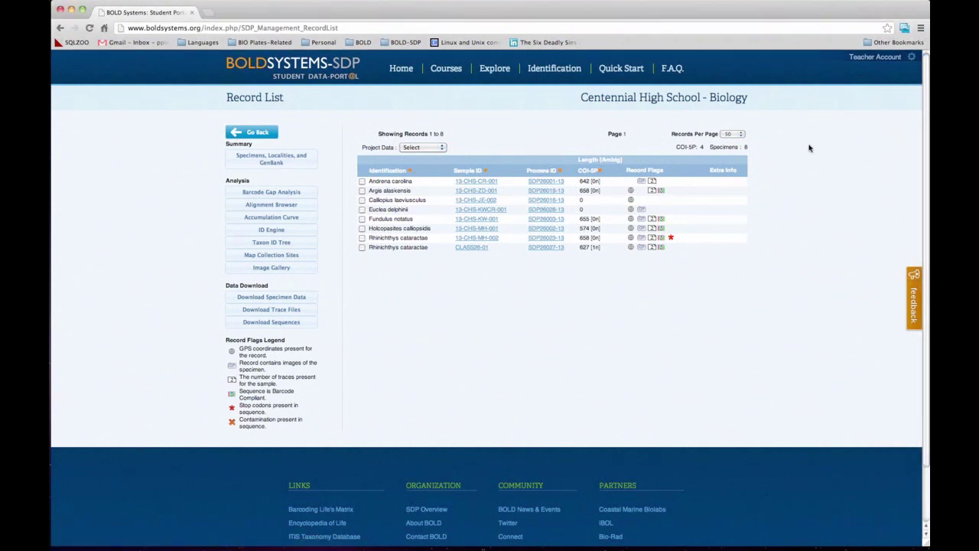
click(547, 222)
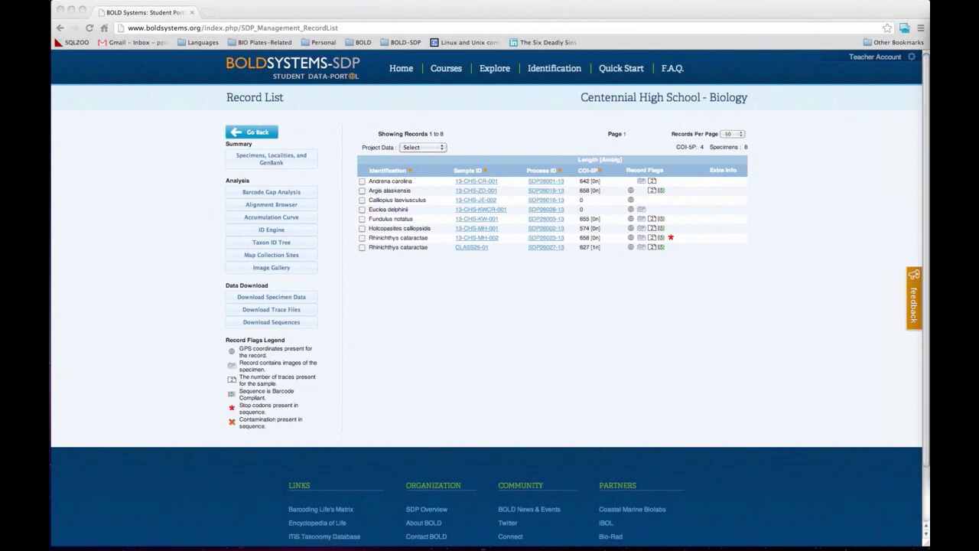
- Delete the trailing bases of the Fundulus notatus sequence, leaving 649 bp, and save it
drag(903, 18, 542, 20)
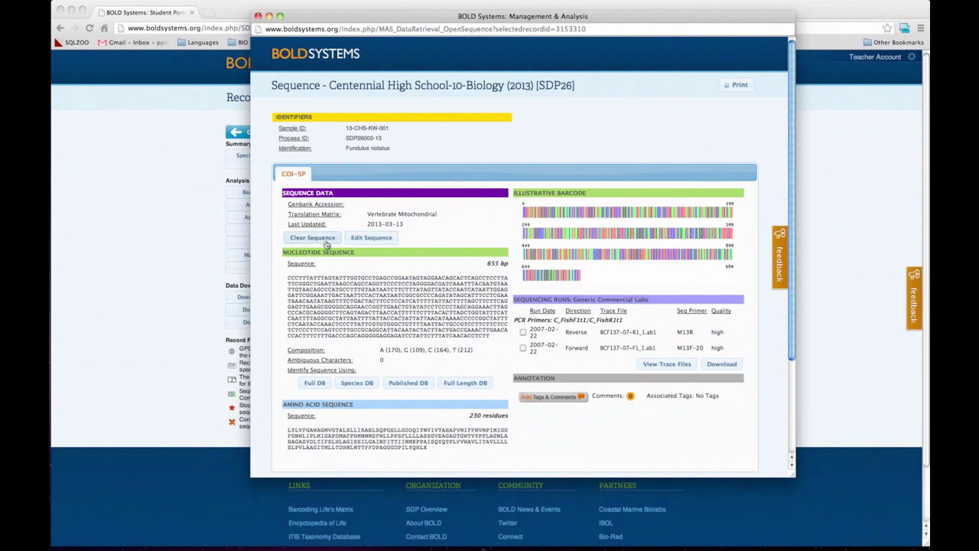
drag(501, 341, 291, 280)
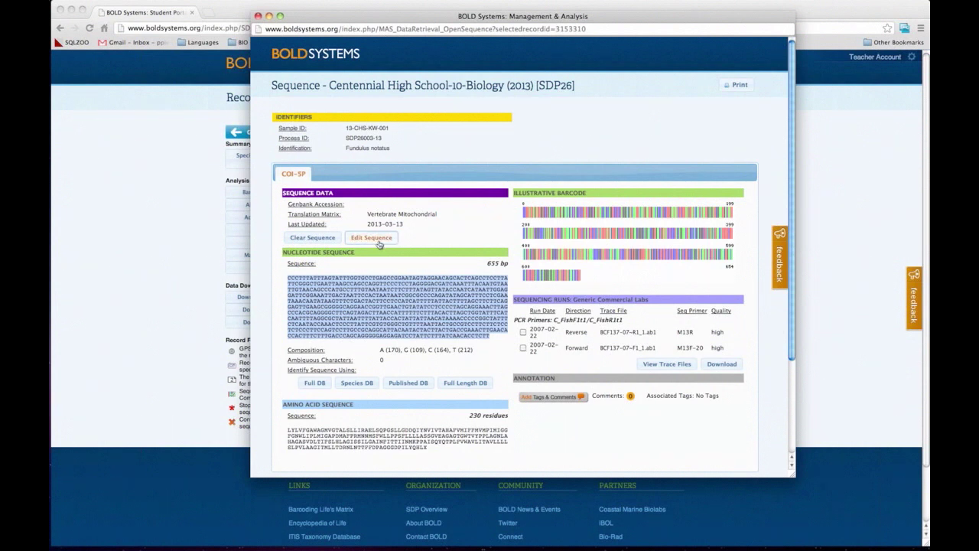
click(378, 244)
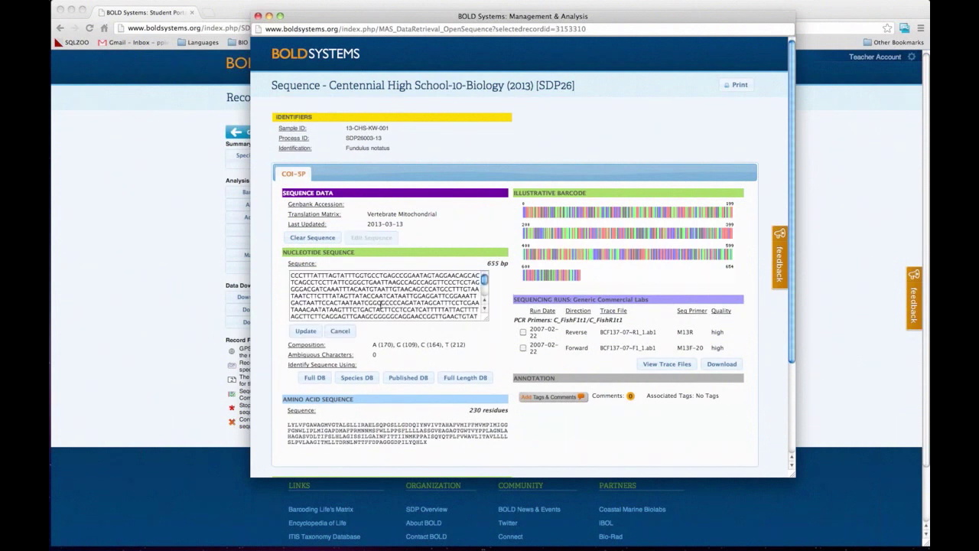
scroll(381, 304, down, 10)
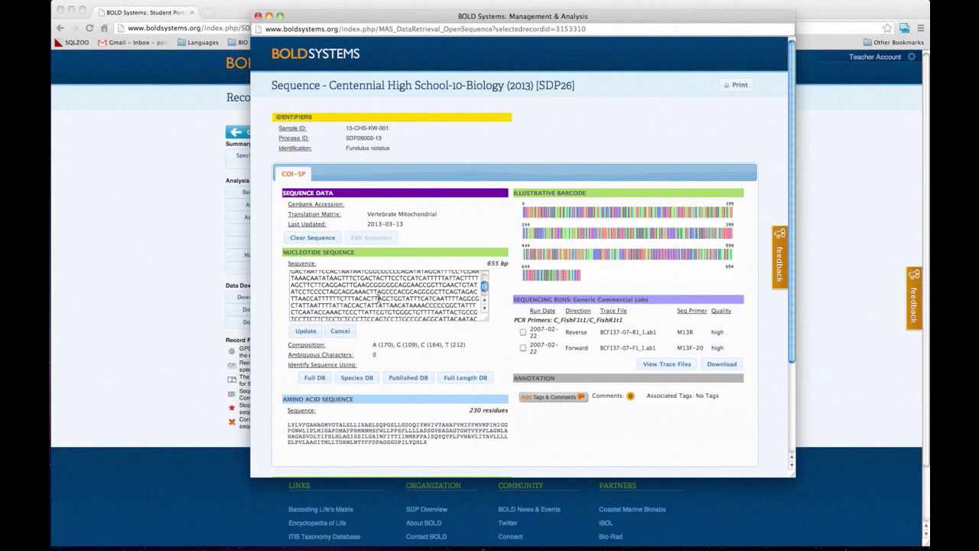
scroll(378, 299, down, 2)
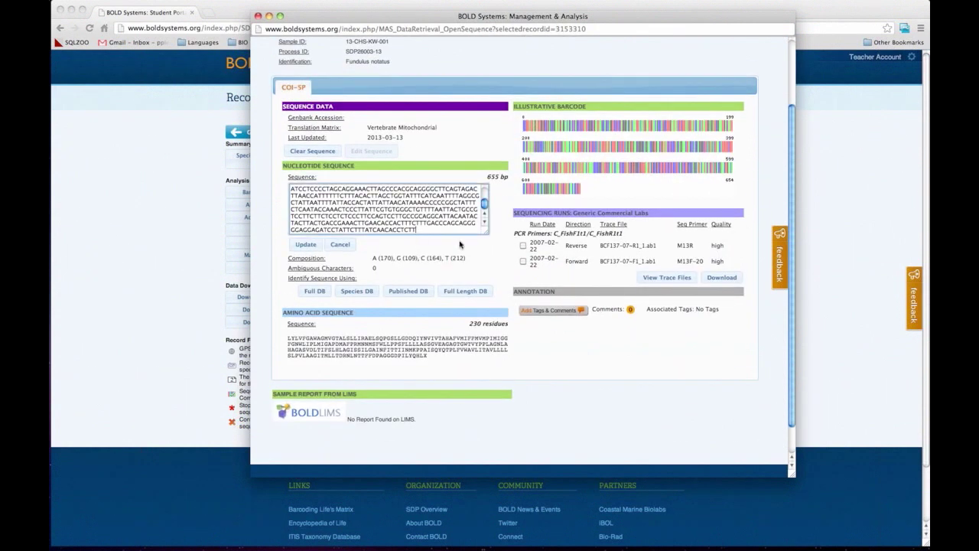
text(ATG)
key(BackSpace)
key(BackSpace)
key(BackSpace)
key(BackSpace)
key(BackSpace)
key(BackSpace)
key(BackSpace)
key(BackSpace)
key(BackSpace)
click(305, 248)
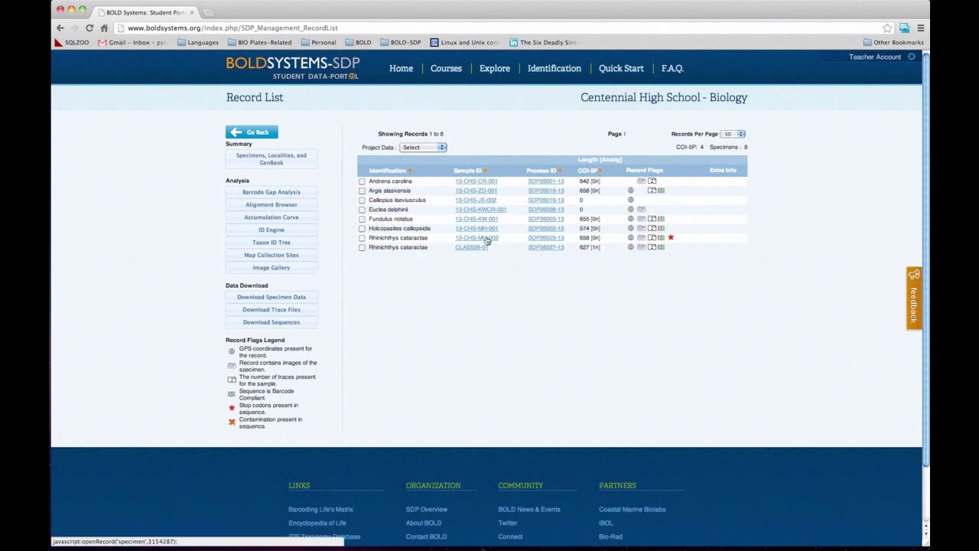
- Go back to the Instructors Console and scroll to the Student Activity in All Courses table
click(266, 134)
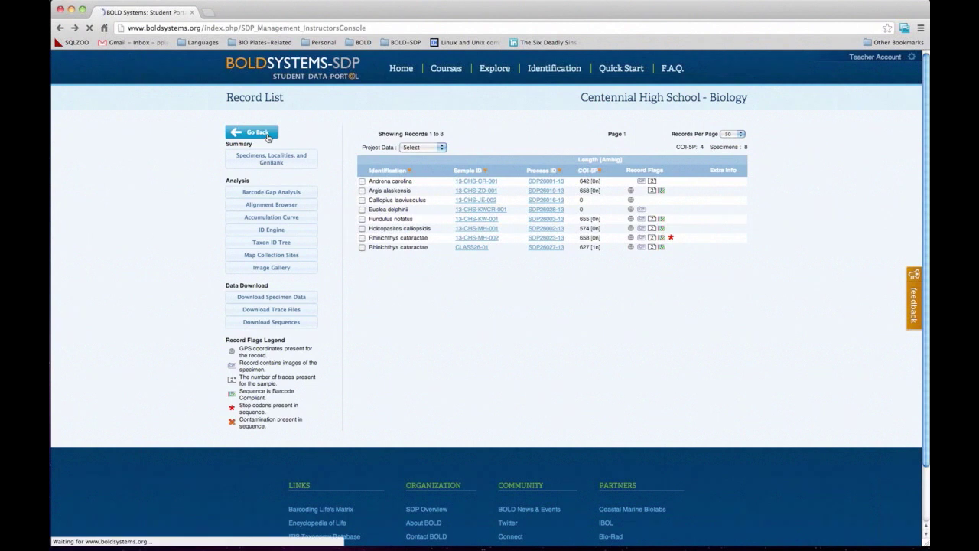
scroll(291, 158, down, 4)
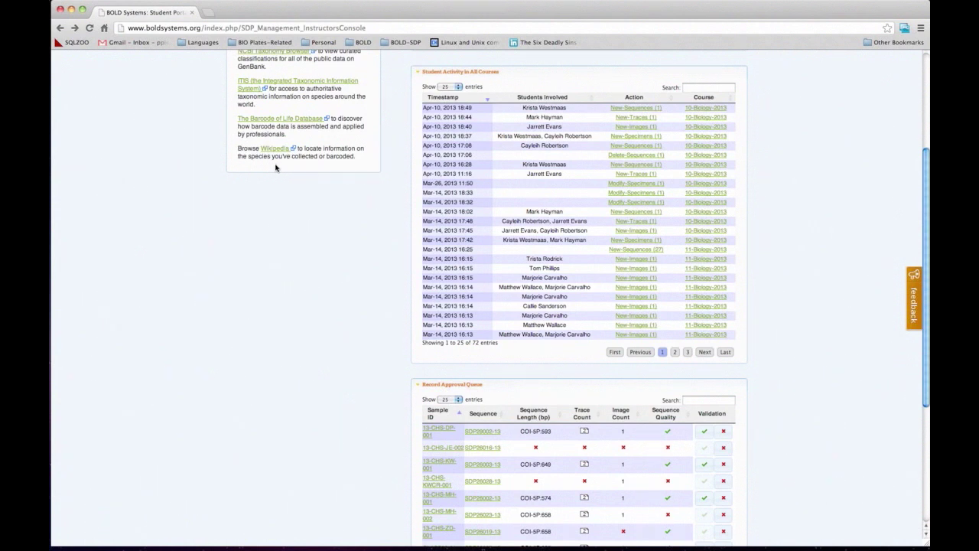
scroll(279, 165, up, 1)
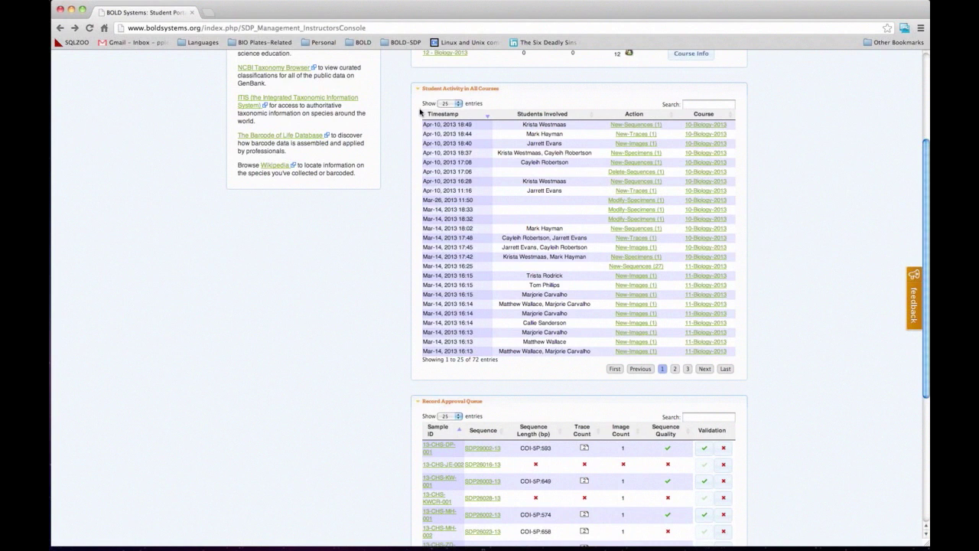
scroll(451, 135, up, 4)
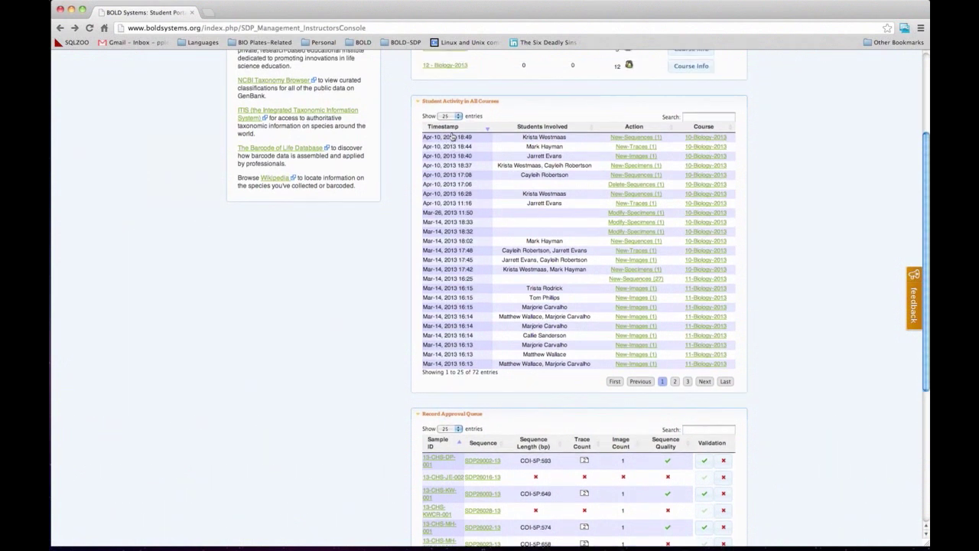
scroll(452, 135, down, 2)
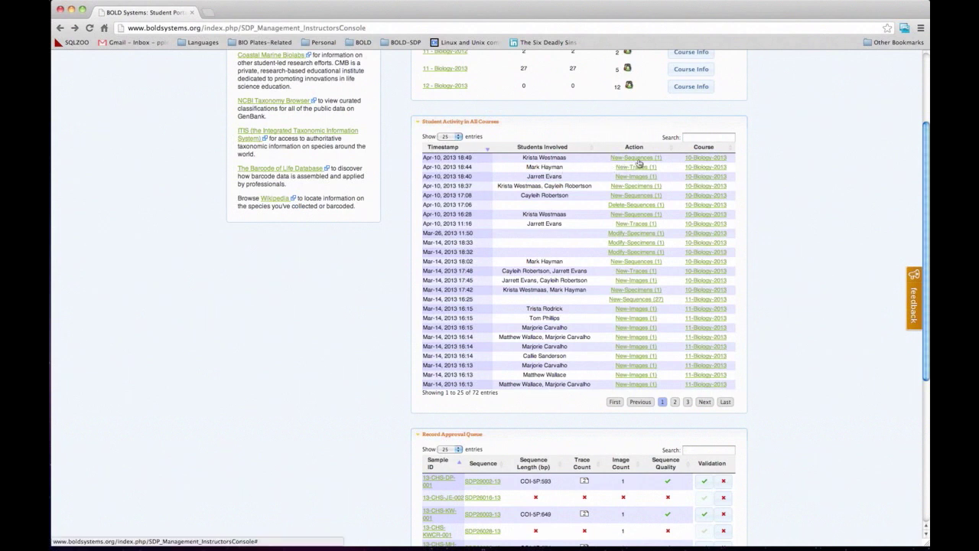
click(638, 160)
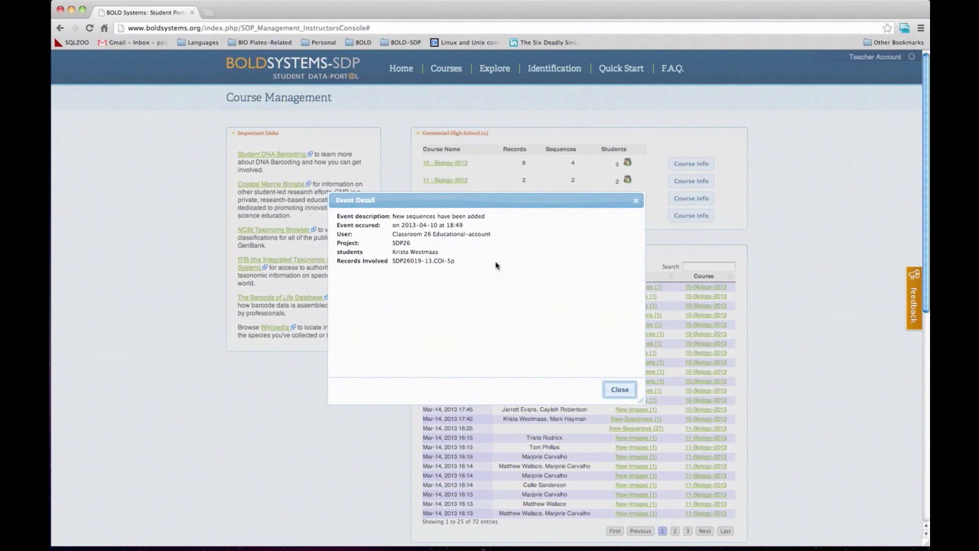
drag(453, 258, 398, 255)
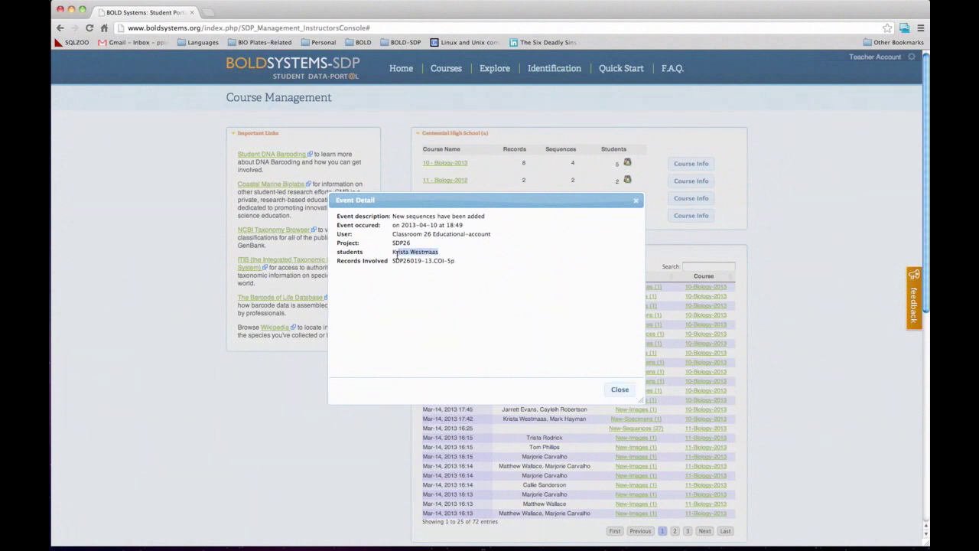
drag(459, 262, 414, 263)
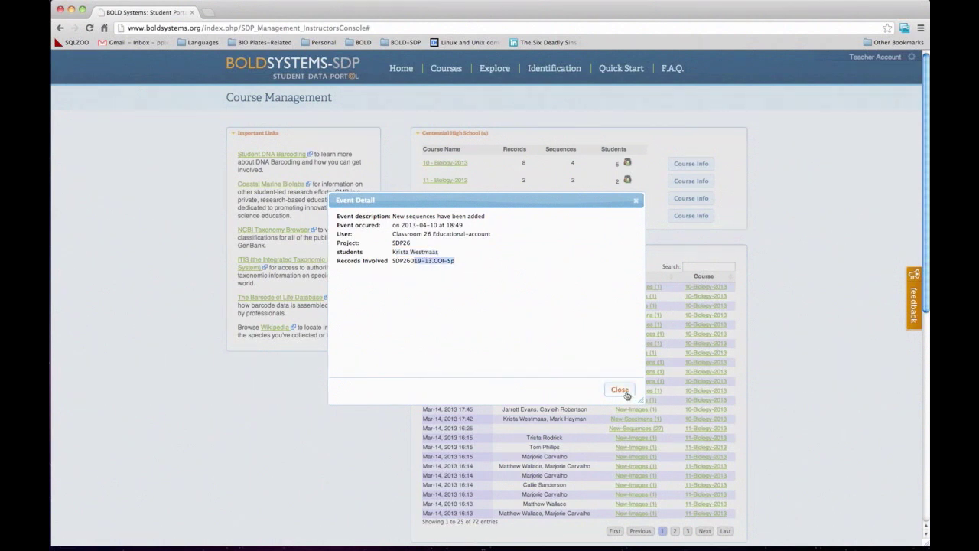
click(620, 390)
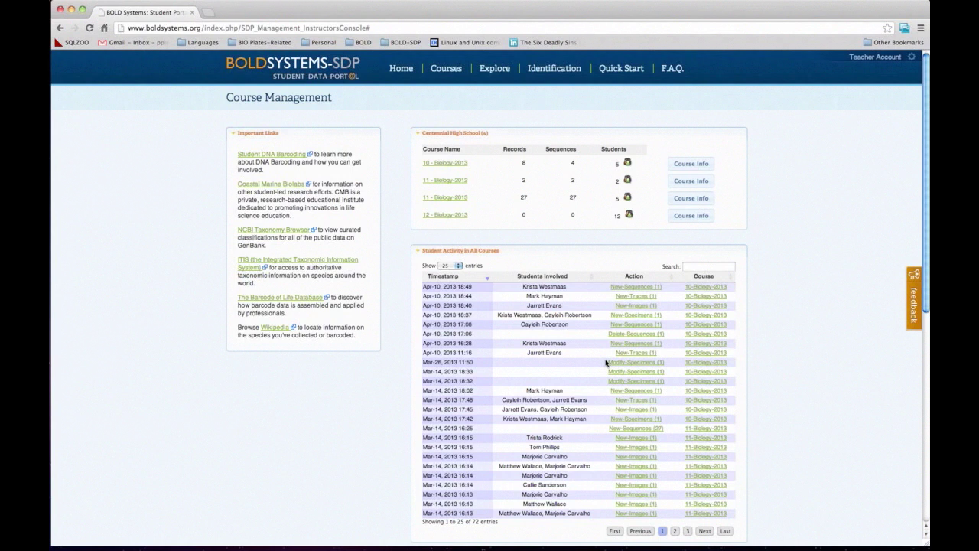
- Search the student activity table by the student's surname, leaving 12 of 72 entries
scroll(606, 362, down, 2)
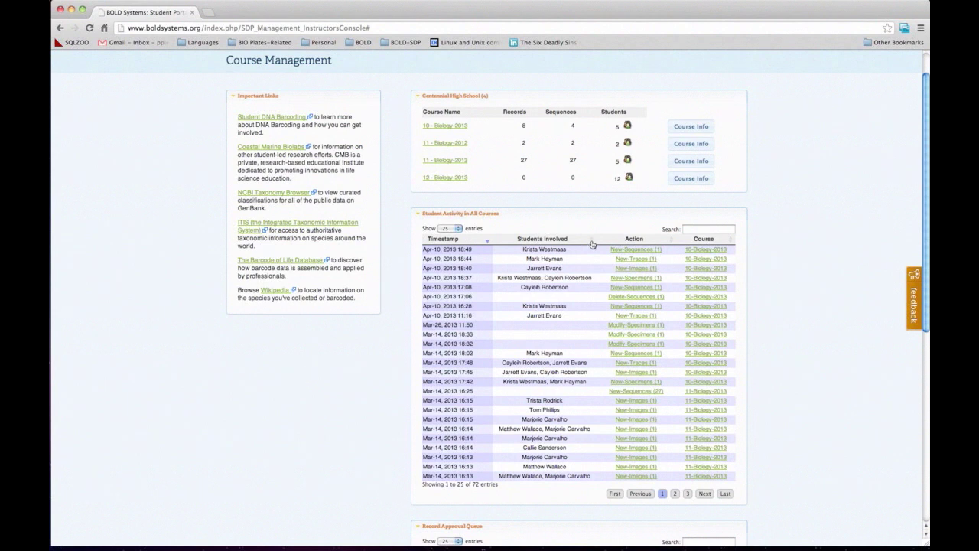
scroll(590, 327, down, 1)
scroll(589, 328, down, 2)
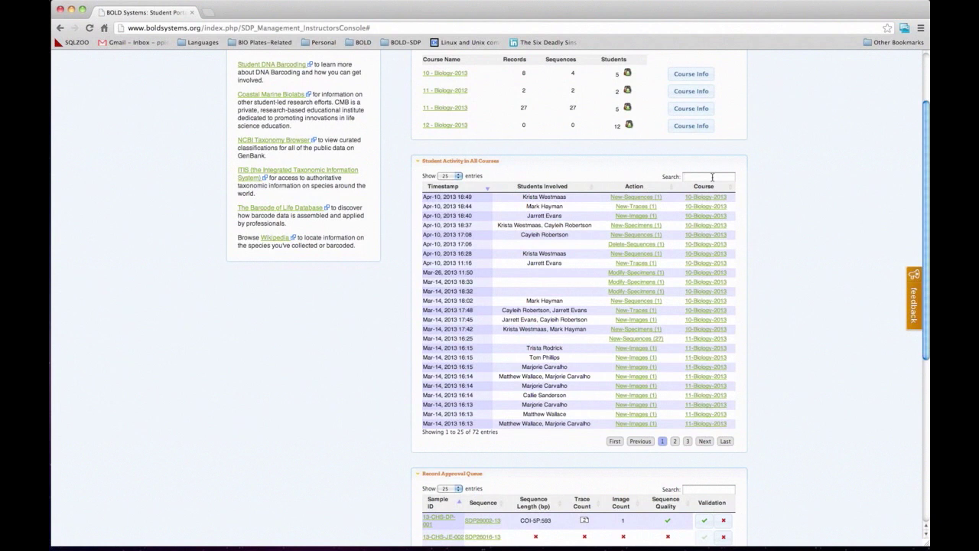
text(Jarre)
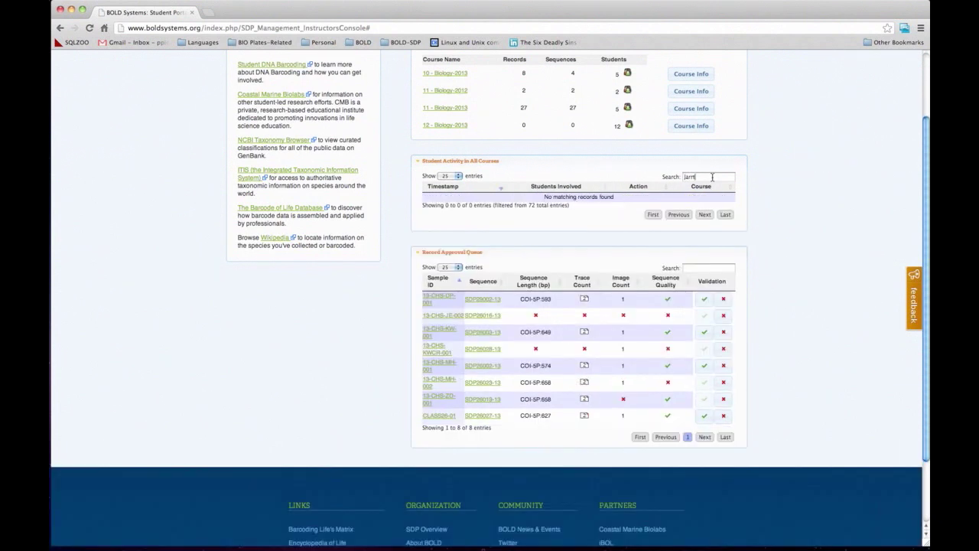
text(tt)
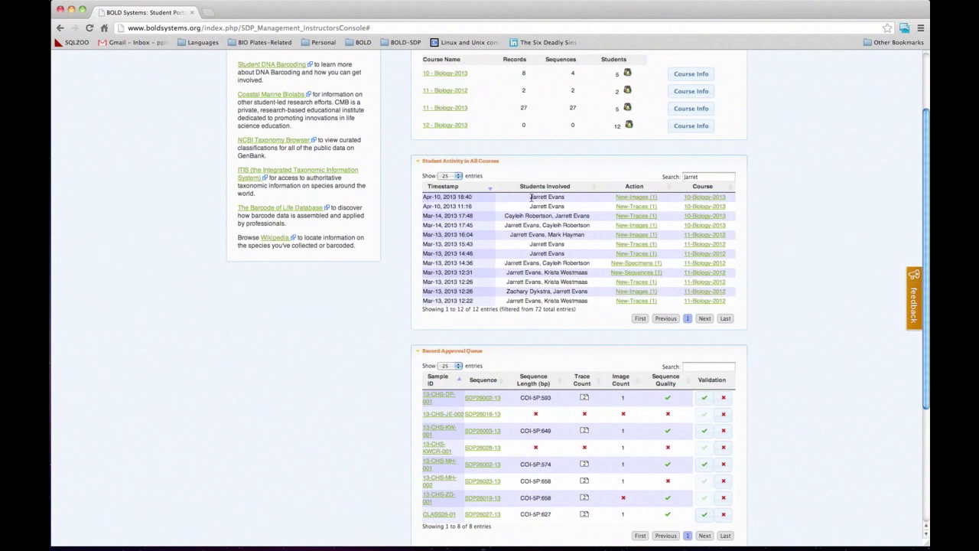
scroll(548, 233, down, 2)
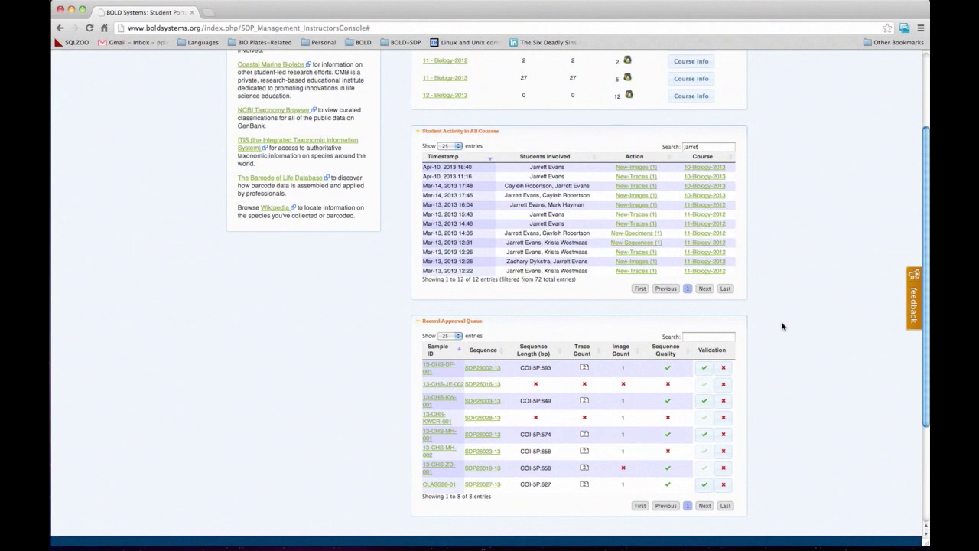
scroll(785, 328, down, 3)
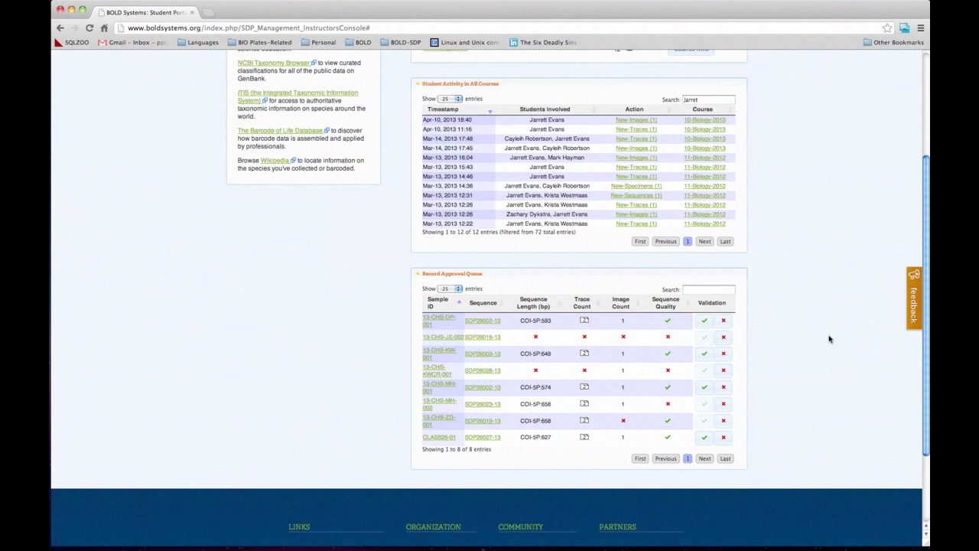
scroll(808, 315, down, 3)
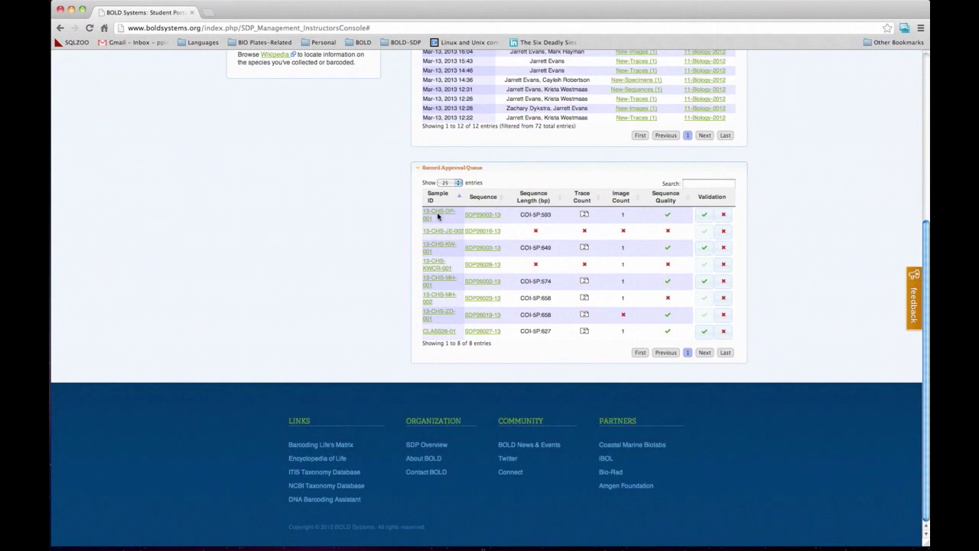
- Open the Artediellus uncinatus specimen 13-CHS-DP-001 and scroll through its collection details and map
click(439, 217)
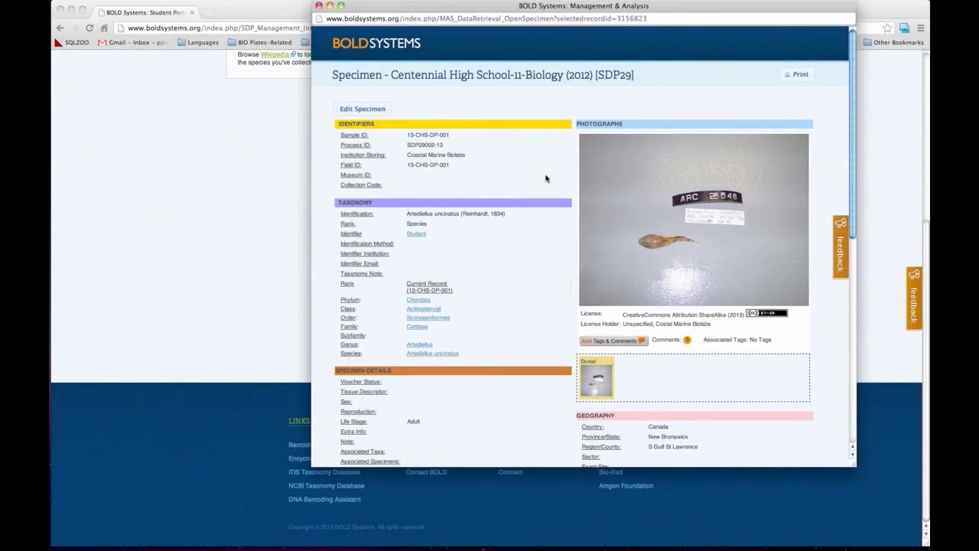
drag(720, 7, 499, 2)
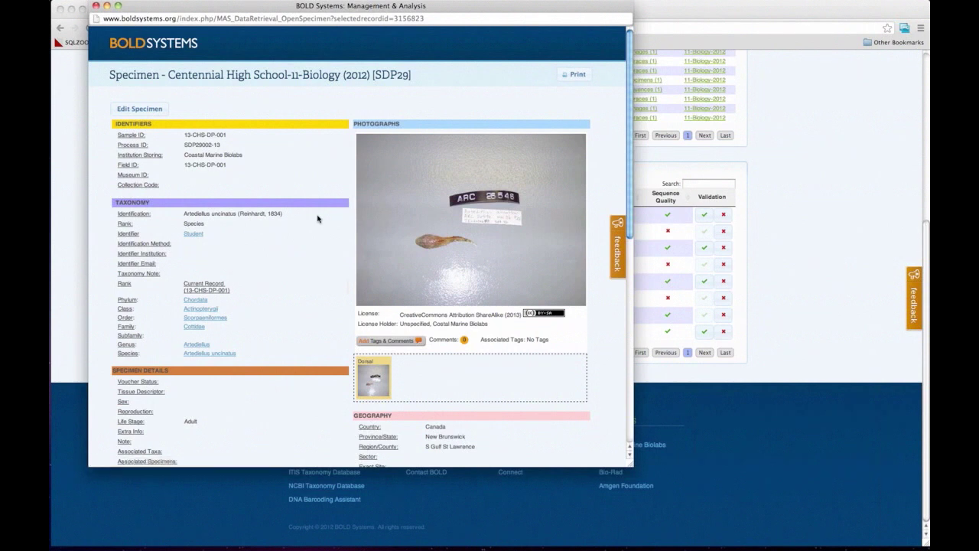
scroll(318, 219, down, 1)
scroll(318, 219, down, 5)
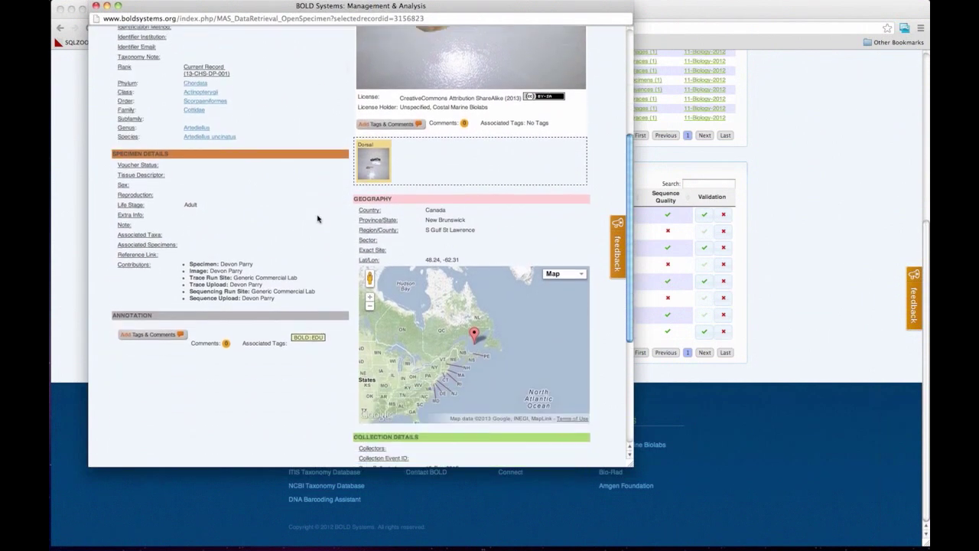
scroll(318, 218, down, 3)
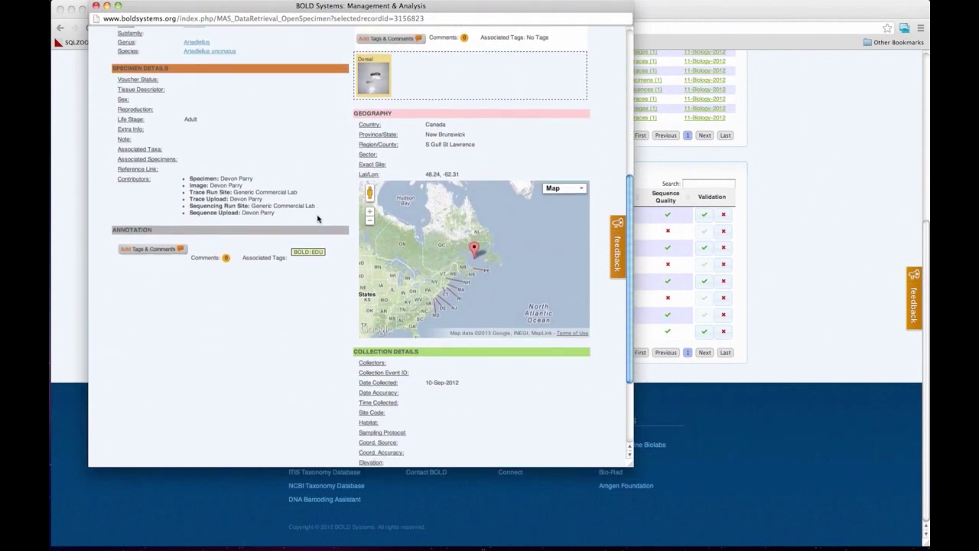
scroll(320, 220, up, 4)
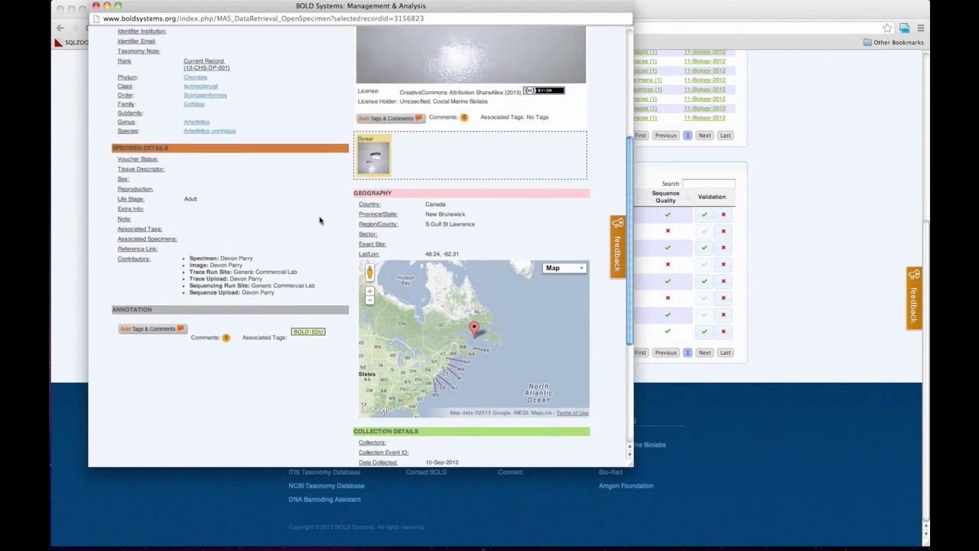
scroll(320, 220, up, 4)
scroll(320, 220, down, 8)
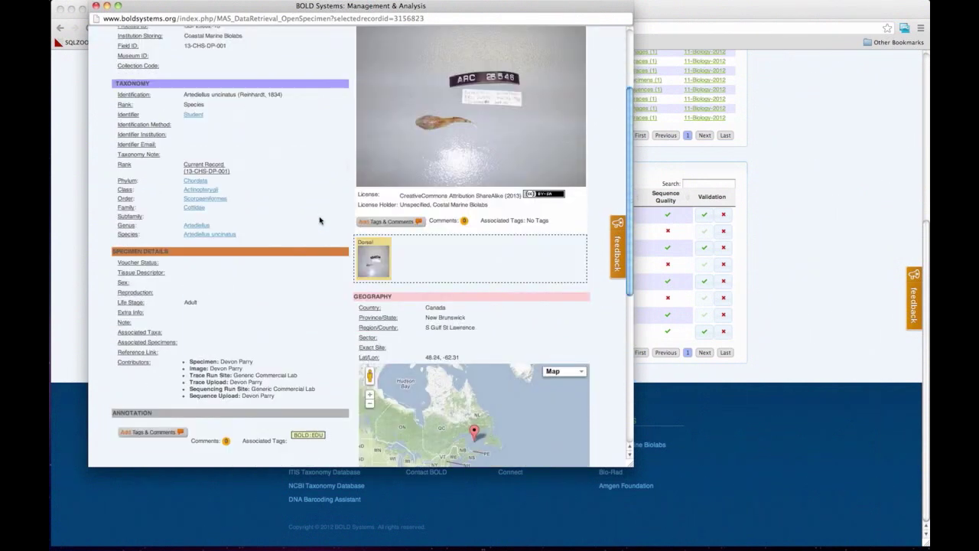
scroll(464, 160, down, 2)
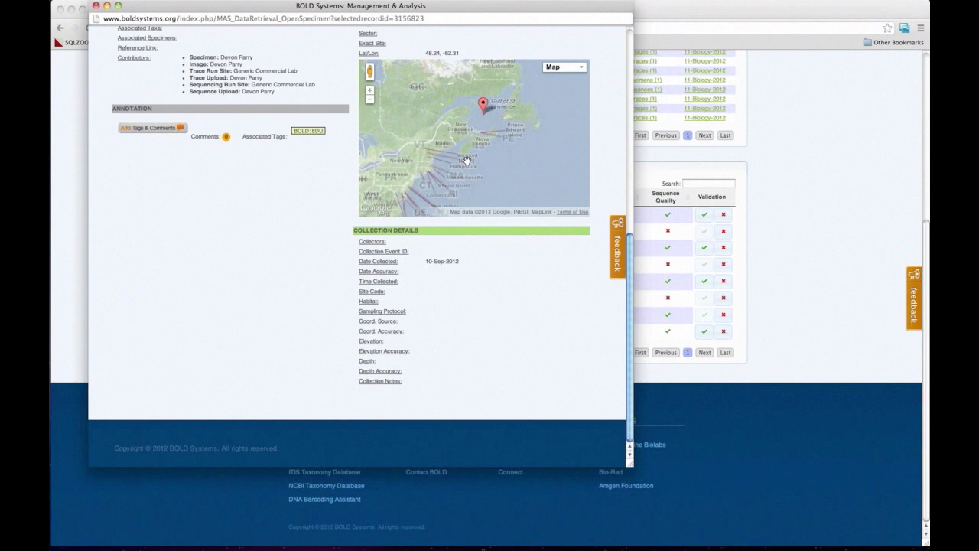
scroll(328, 170, up, 2)
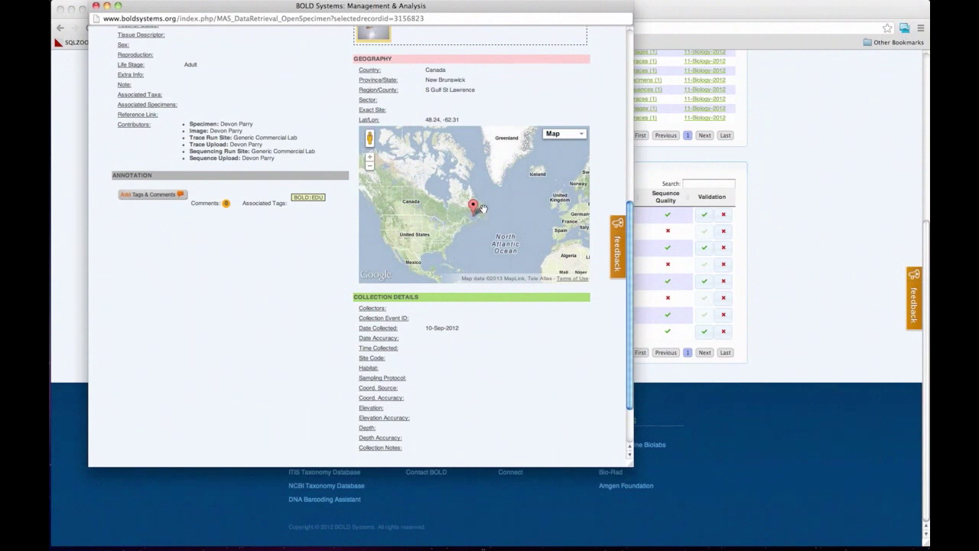
- Close the specimen window and approve 13-CHS-DP-001 for scientist review
click(96, 6)
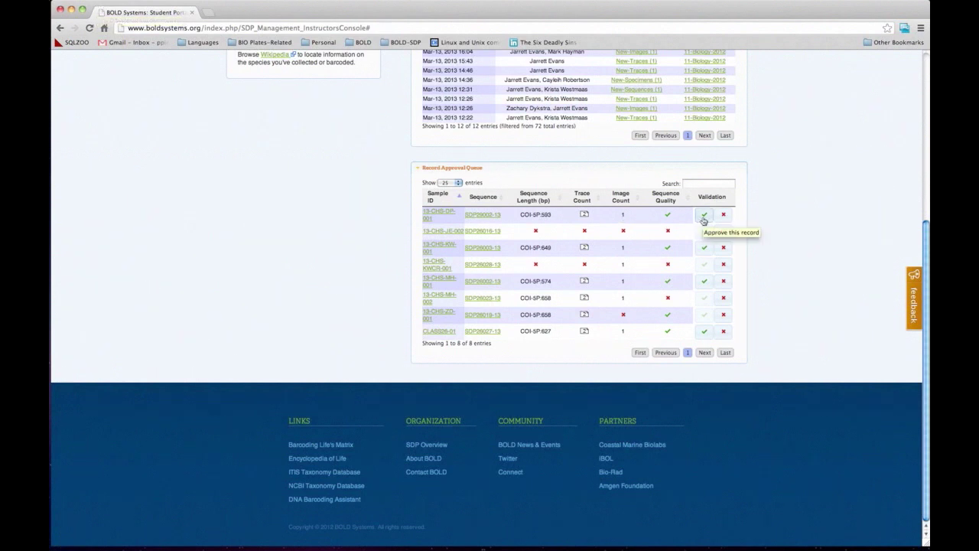
click(703, 216)
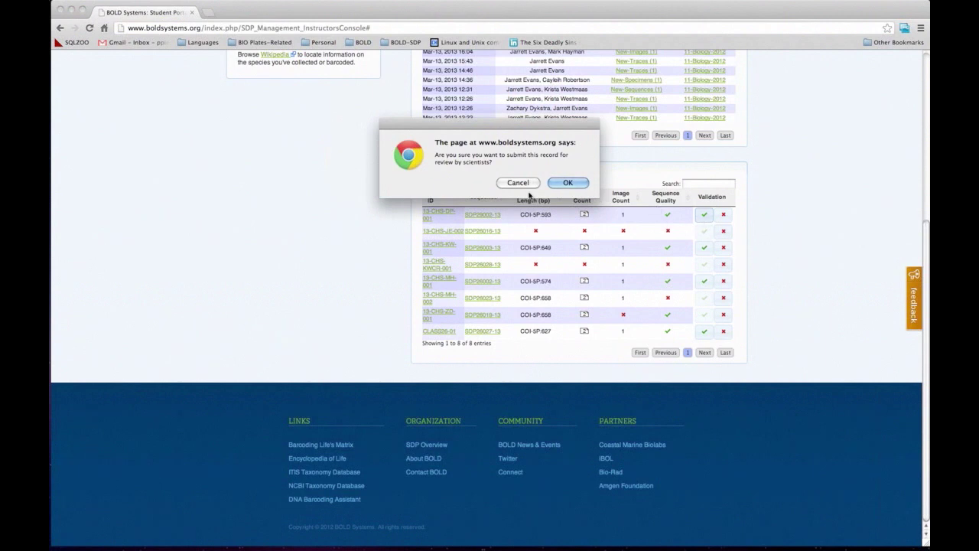
click(567, 184)
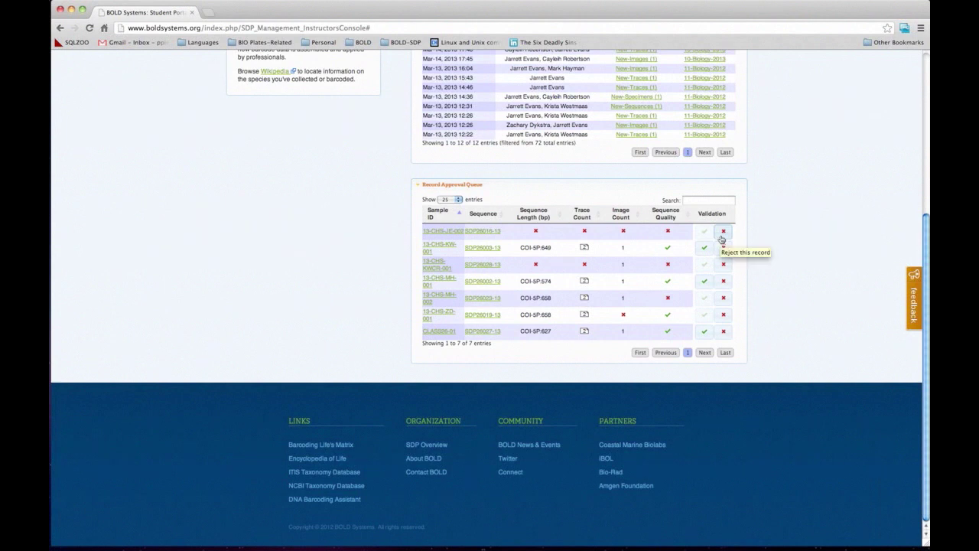
- Reject record 13-CHS-JE-002 with 'Reject & Delete this record' ticked
click(720, 238)
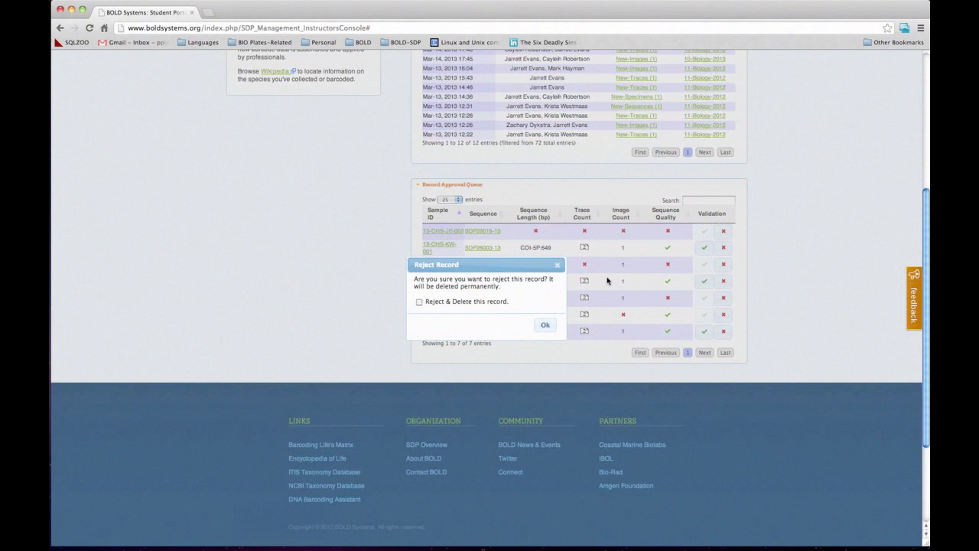
click(419, 303)
click(543, 327)
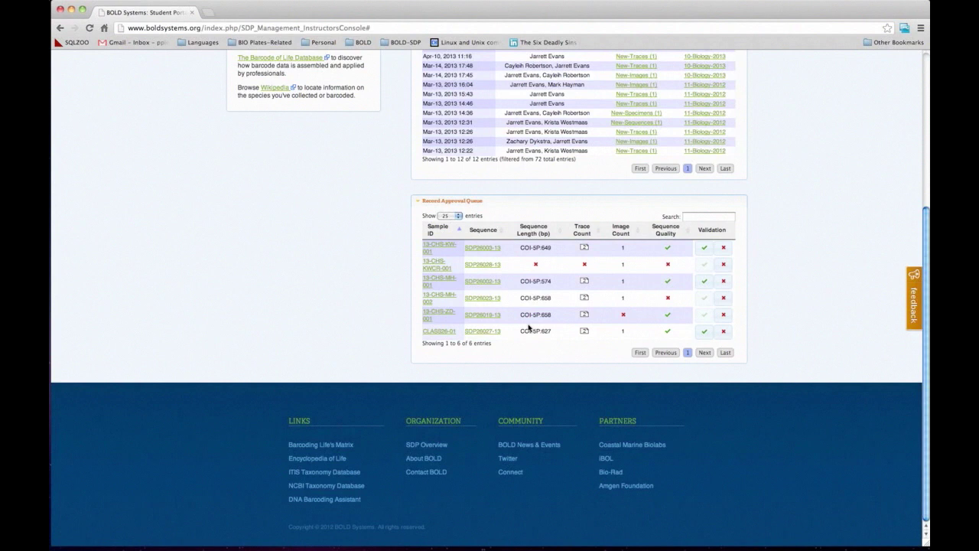
scroll(528, 327, up, 5)
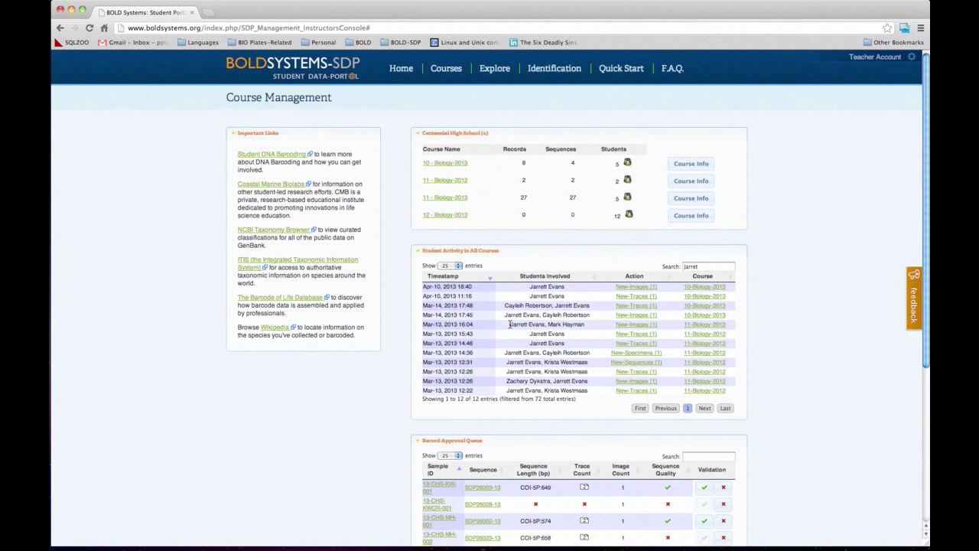
scroll(510, 324, down, 4)
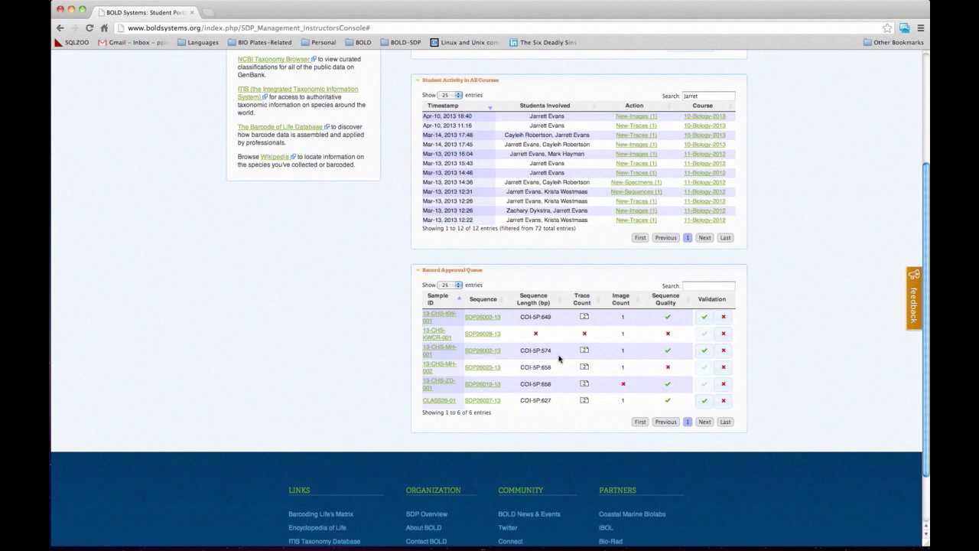
- In a new tab, go to the BOLD Systems site and open the Public Data Portal
click(208, 13)
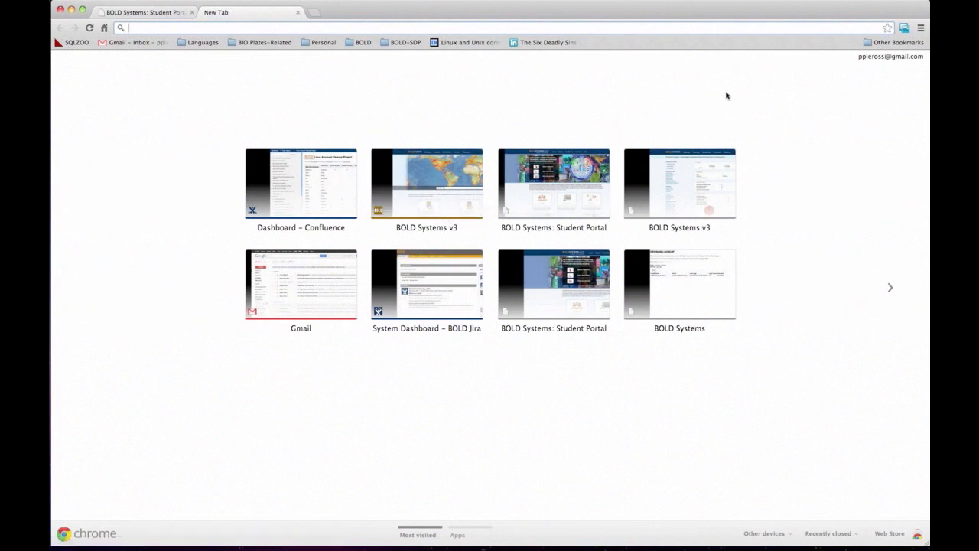
text(bodl)
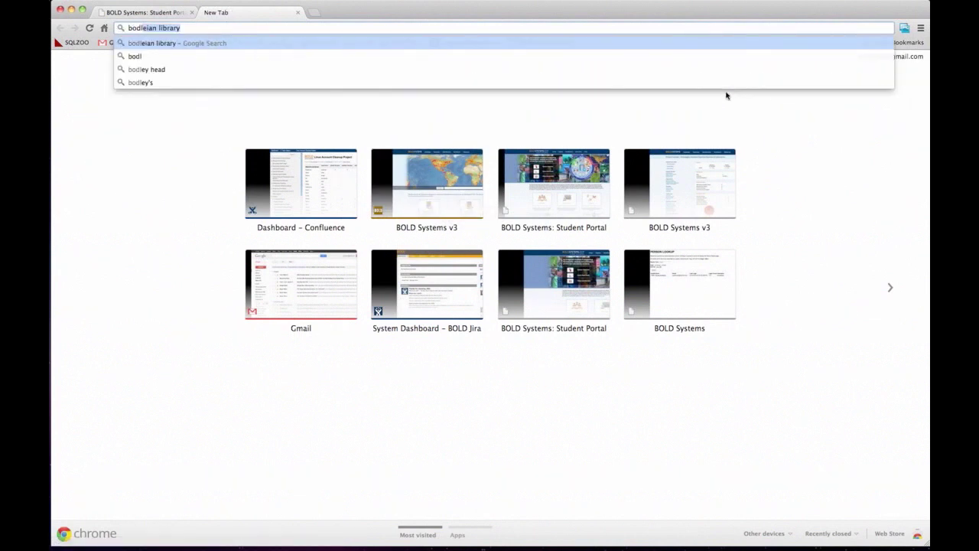
key(BackSpace)
key(BackSpace)
key(BackSpace)
key(BackSpace)
key(BackSpace)
text(www.)
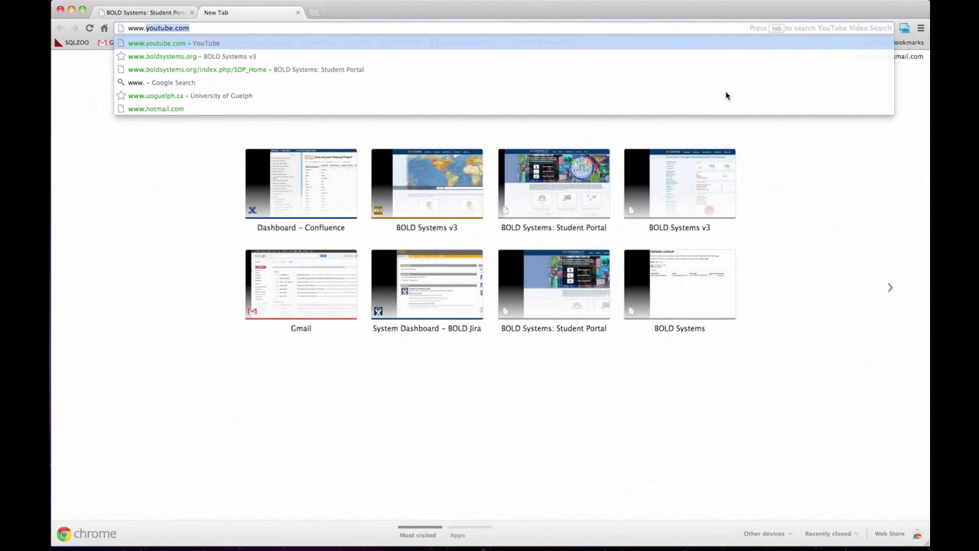
text(boldsystems.org)
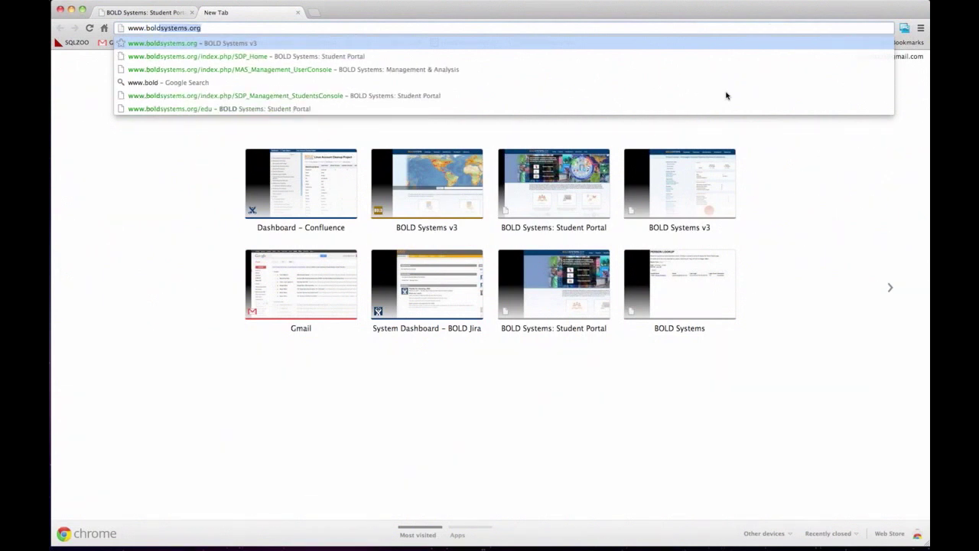
key(Return)
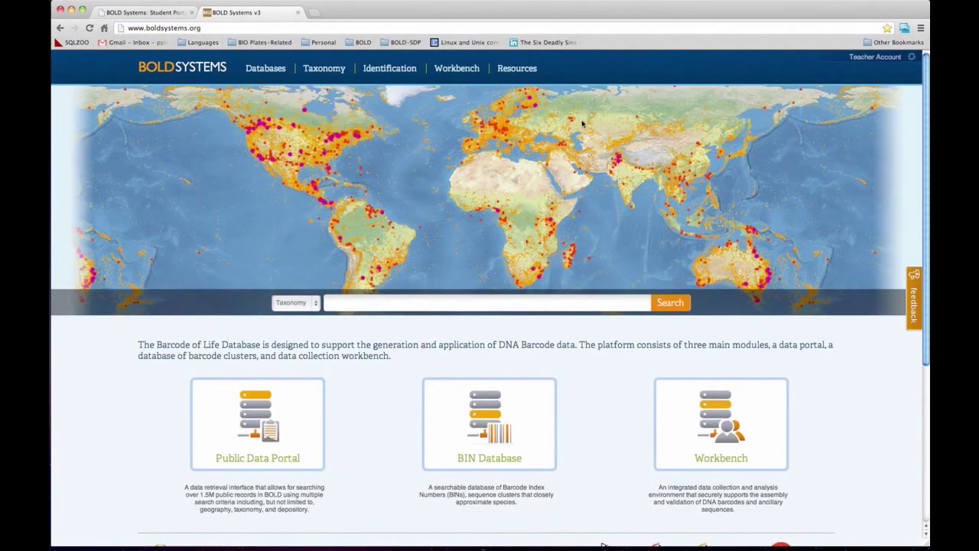
click(289, 427)
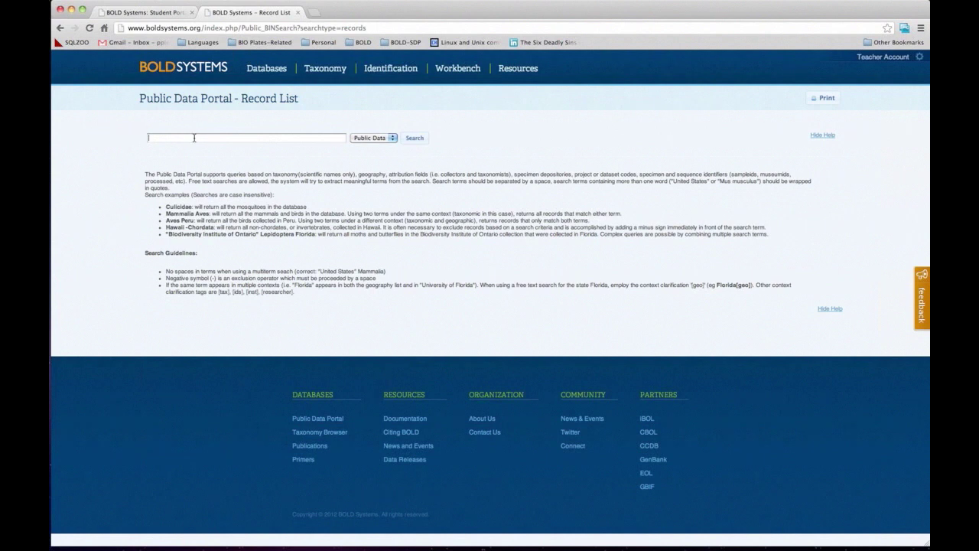
- Search the Public Data Portal for FT-27 and open the single Sebastes goodei record
text(FT-27)
click(413, 142)
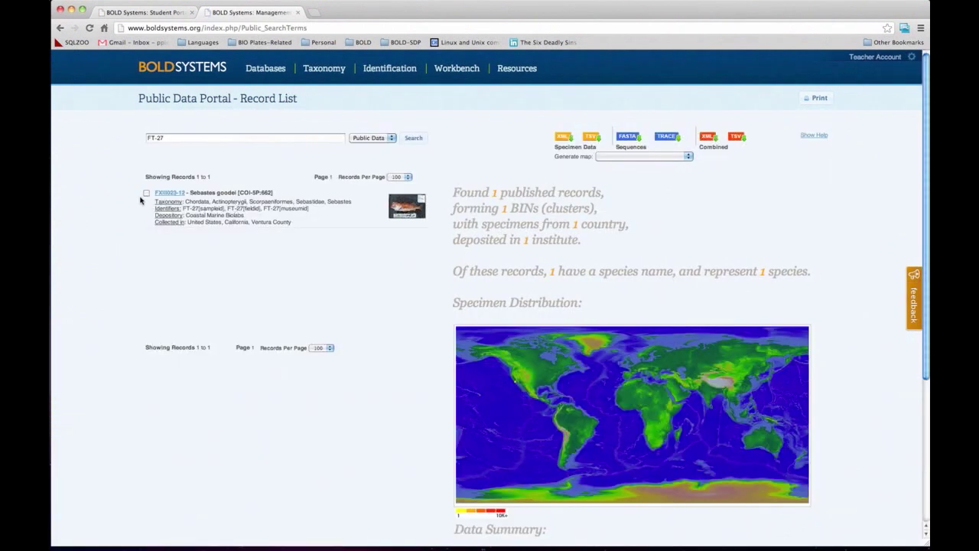
click(157, 195)
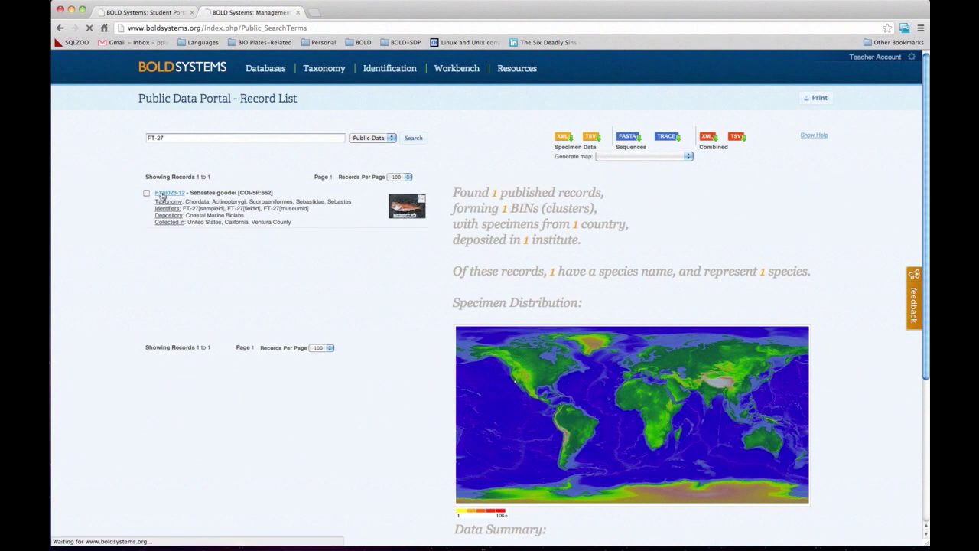
- Review the FT-27 specimen photo, collection data and 662 bp COI-5P sequence, then return to the top
scroll(176, 220, down, 1)
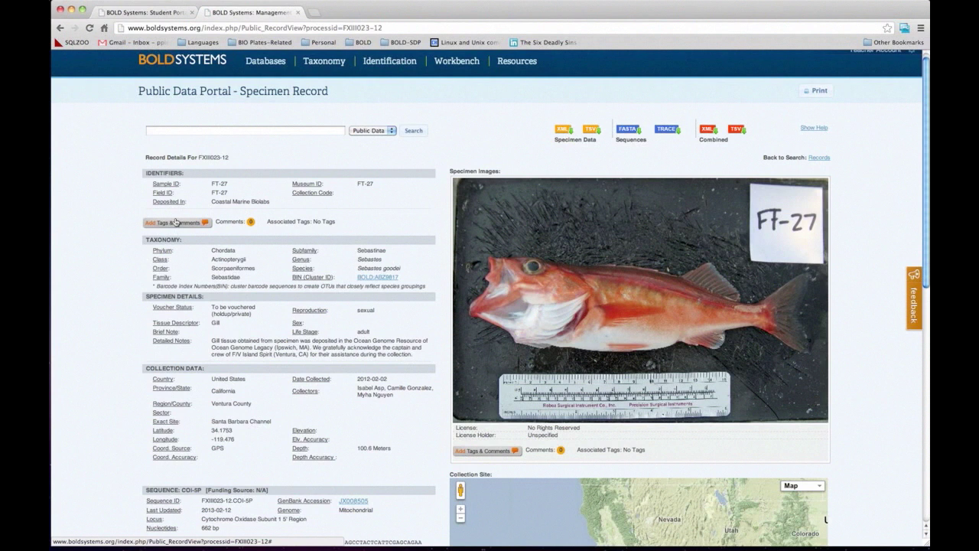
scroll(175, 221, down, 3)
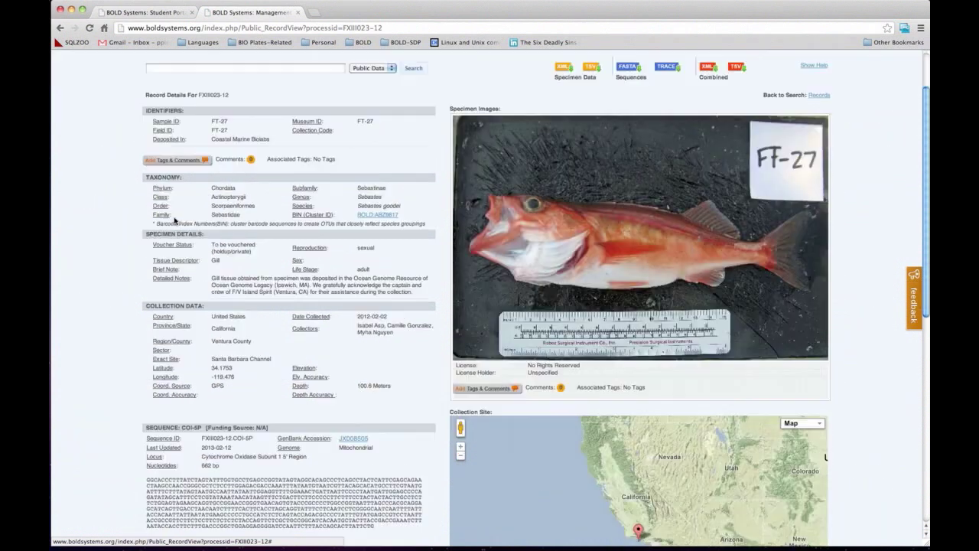
scroll(176, 222, down, 8)
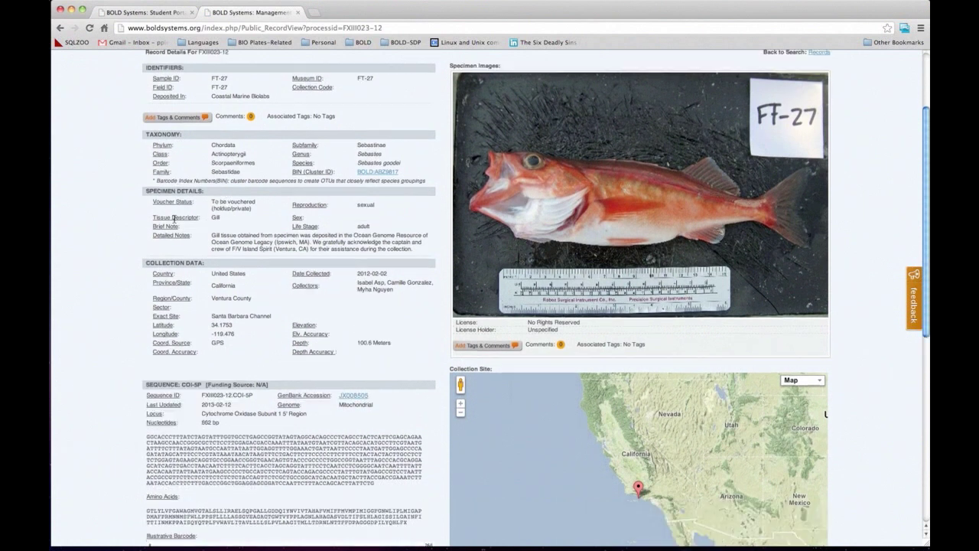
scroll(175, 221, down, 3)
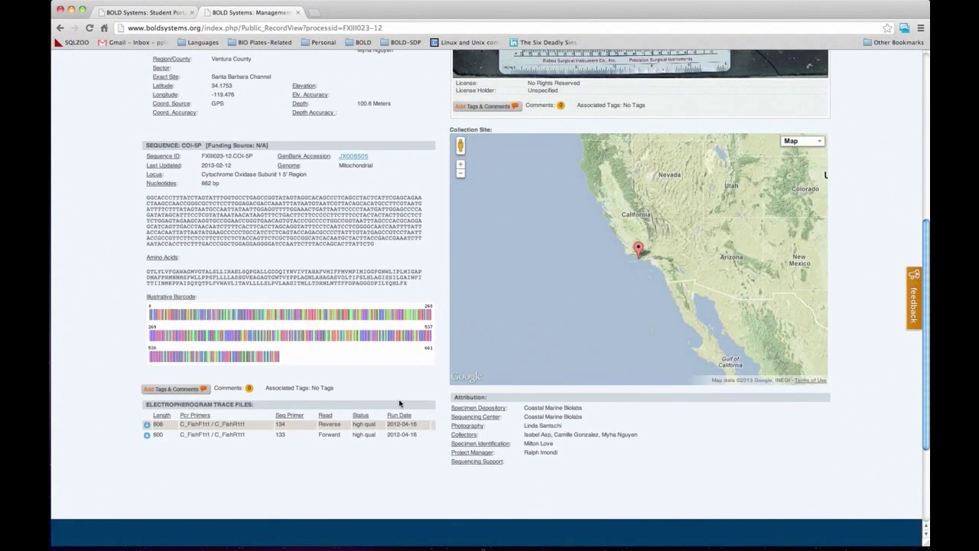
scroll(503, 458, down, 1)
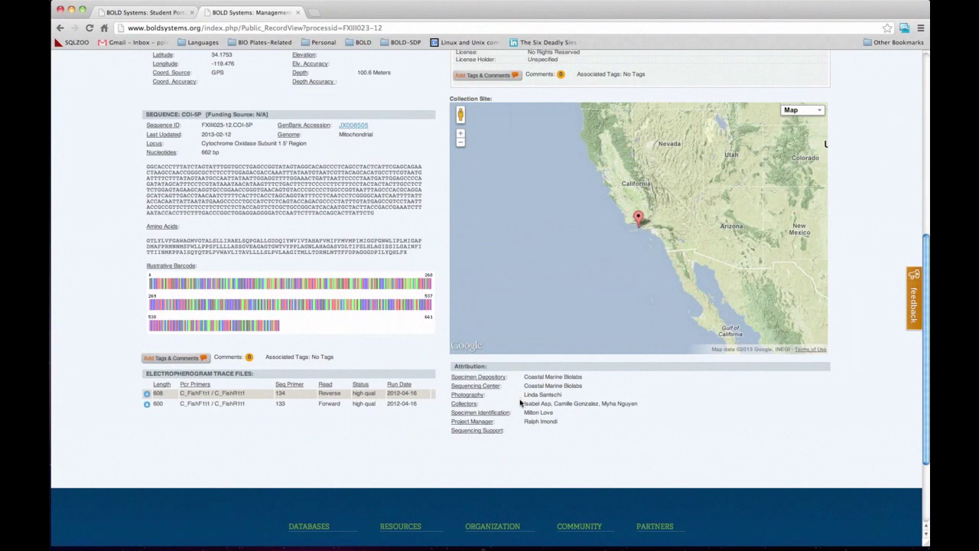
scroll(522, 402, down, 3)
scroll(524, 404, up, 5)
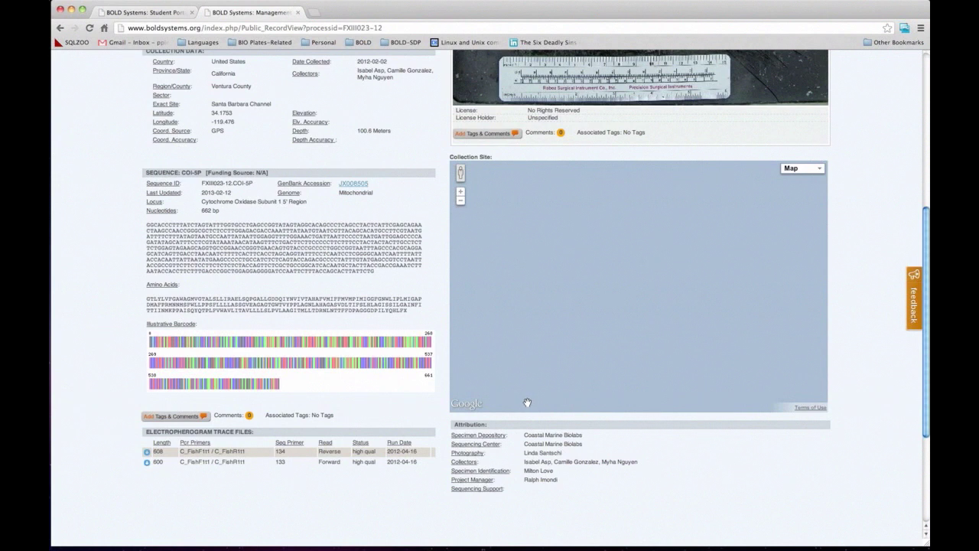
scroll(870, 411, up, 8)
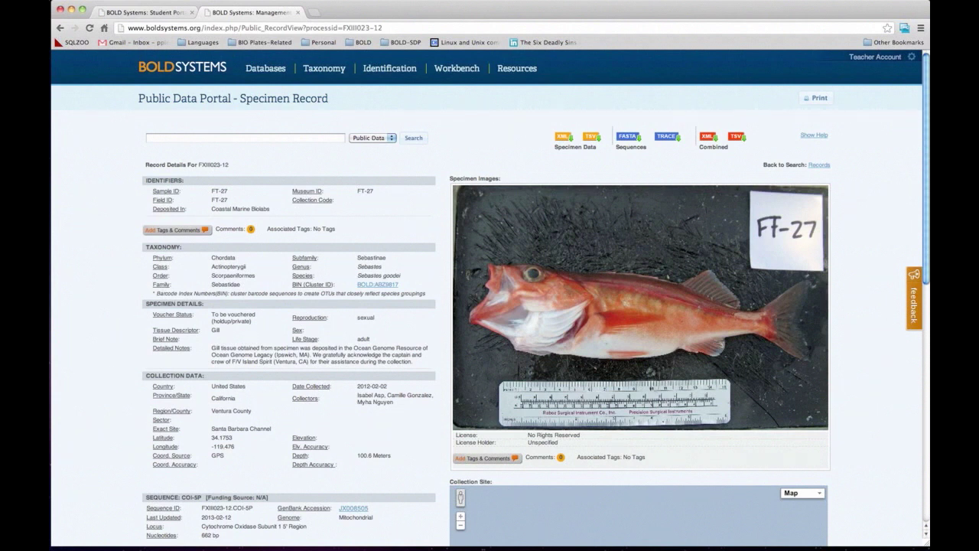
- Return to the Student Portal and open the 10 - Biology-2013 course record list
click(170, 16)
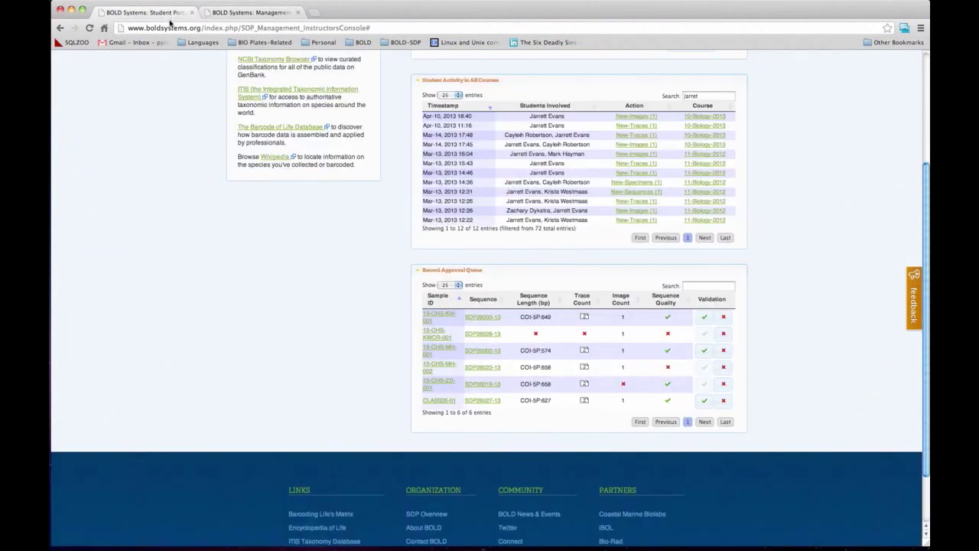
scroll(453, 223, up, 3)
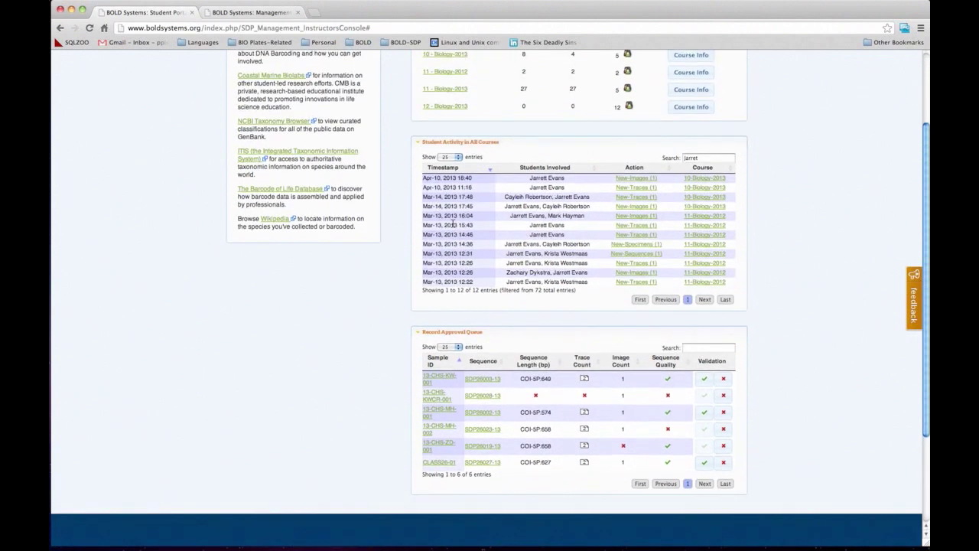
scroll(453, 224, up, 5)
click(454, 167)
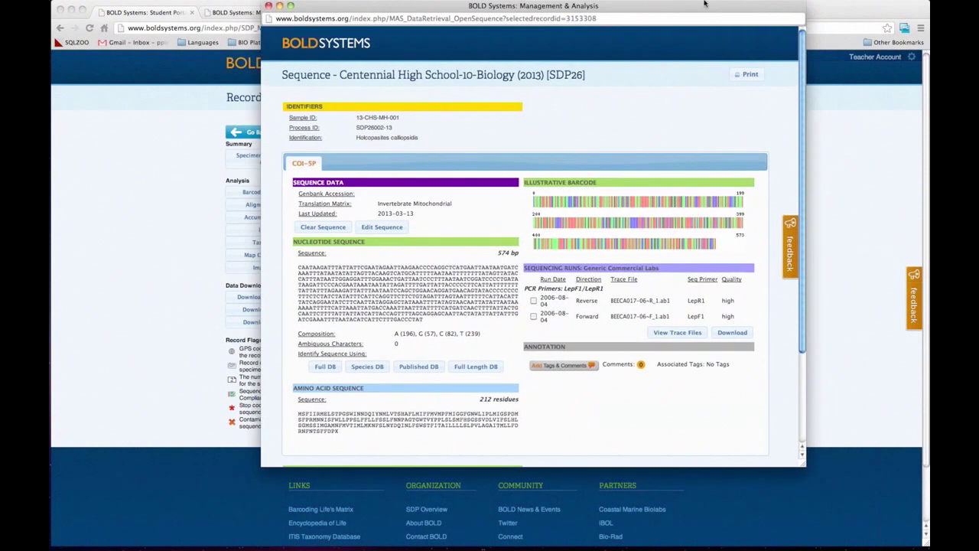
- Select both the Reverse and Forward sequencing runs and view their trace files
click(533, 300)
click(534, 316)
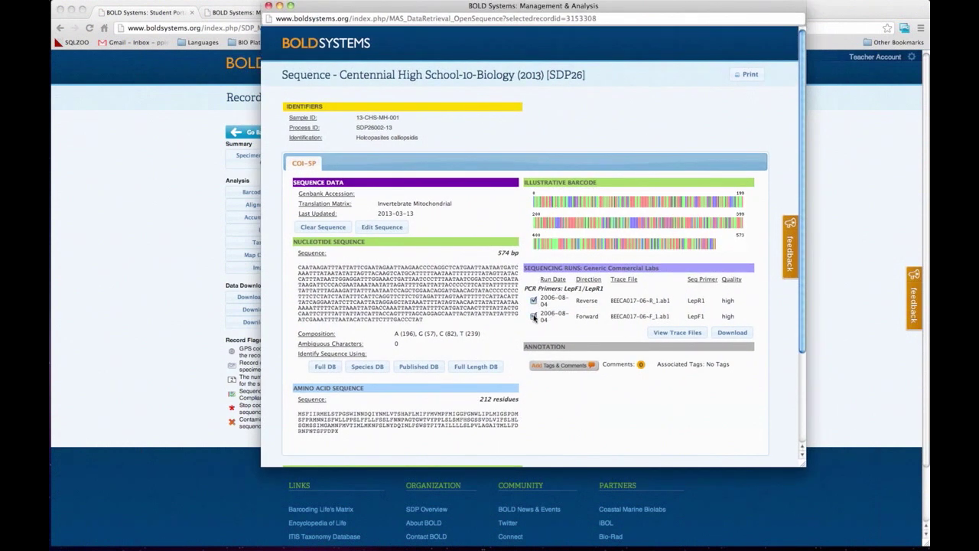
click(674, 333)
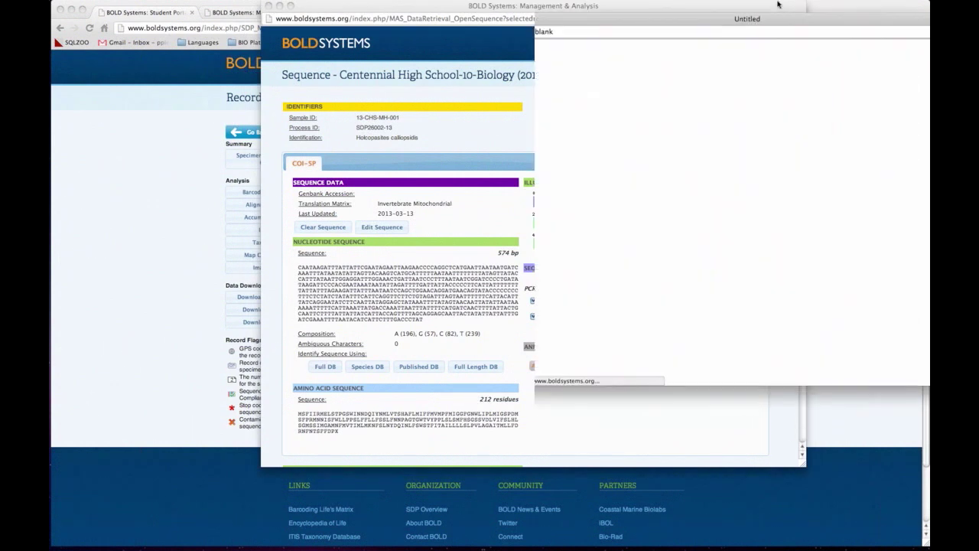
- Scan the SDP26 reverse-read chromatogram, then close the Trace Viewer and sequence windows
drag(692, 5, 665, 6)
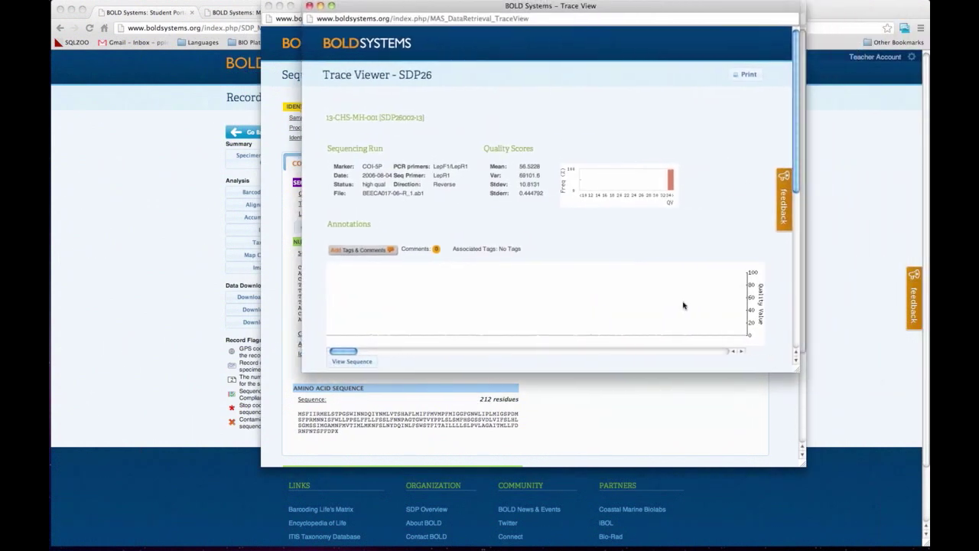
drag(352, 351, 455, 352)
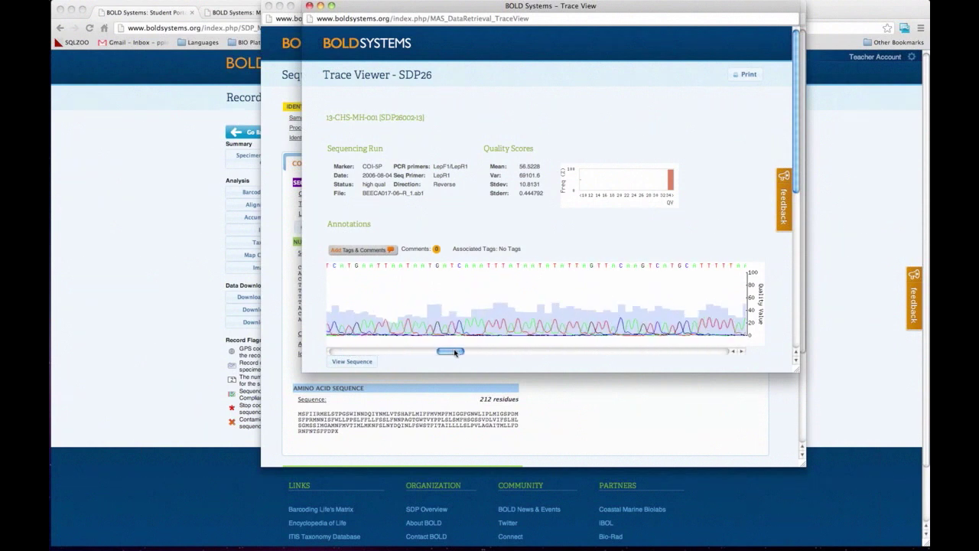
drag(456, 352, 486, 354)
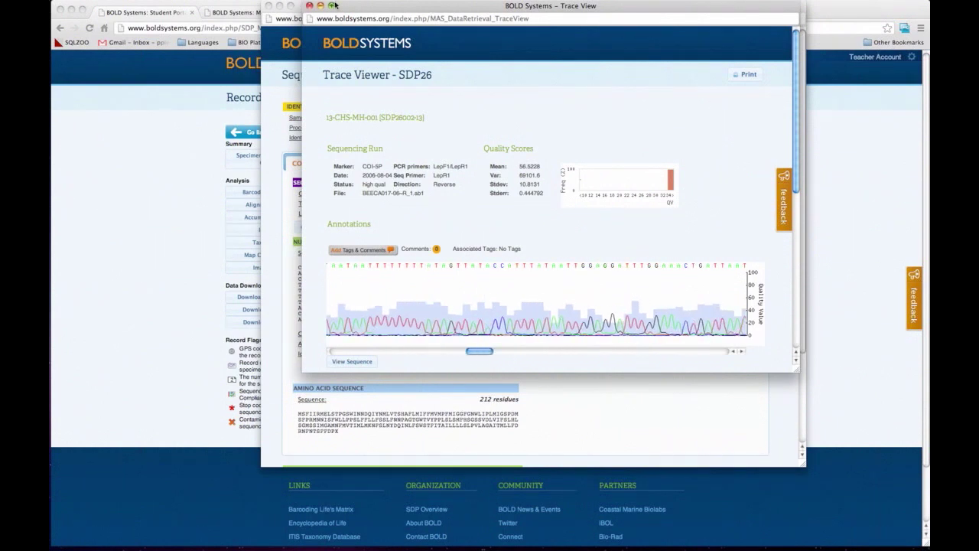
click(310, 6)
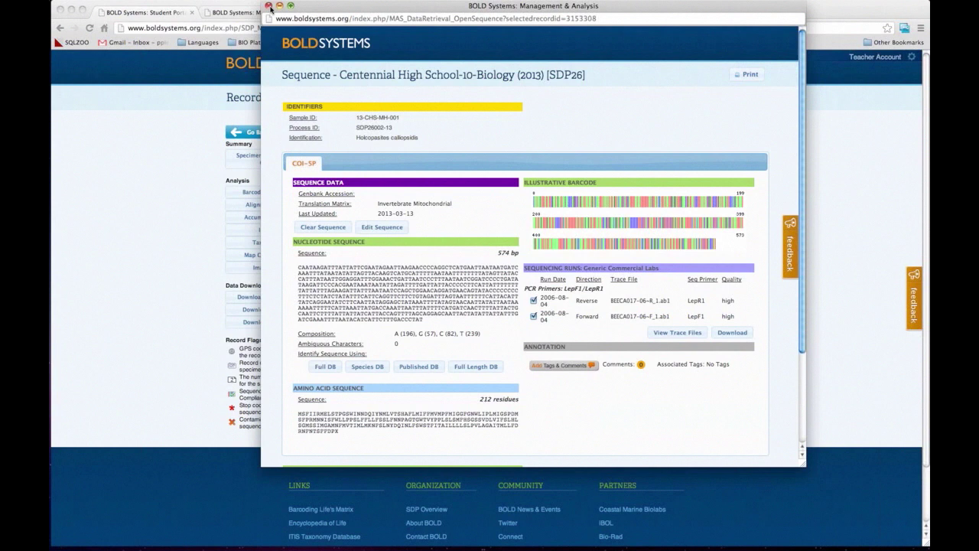
click(269, 7)
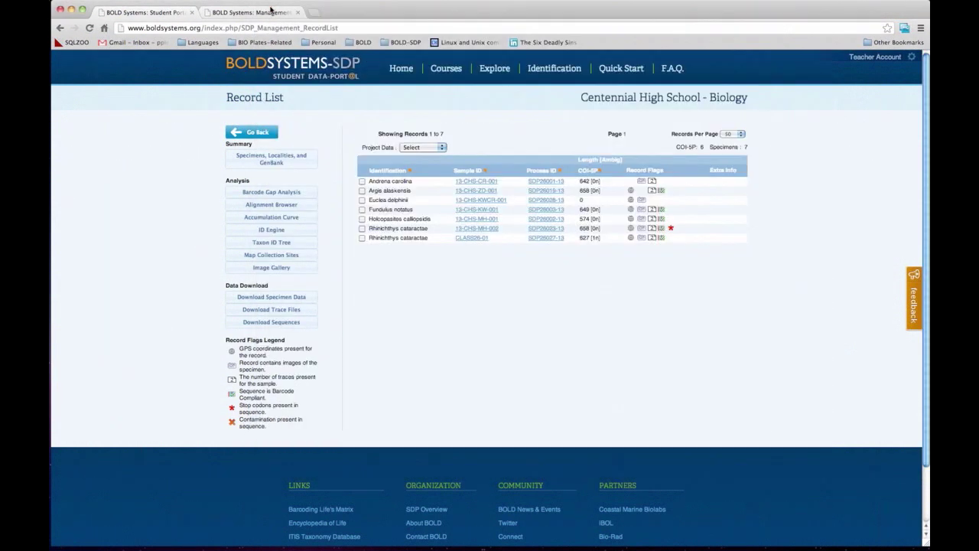